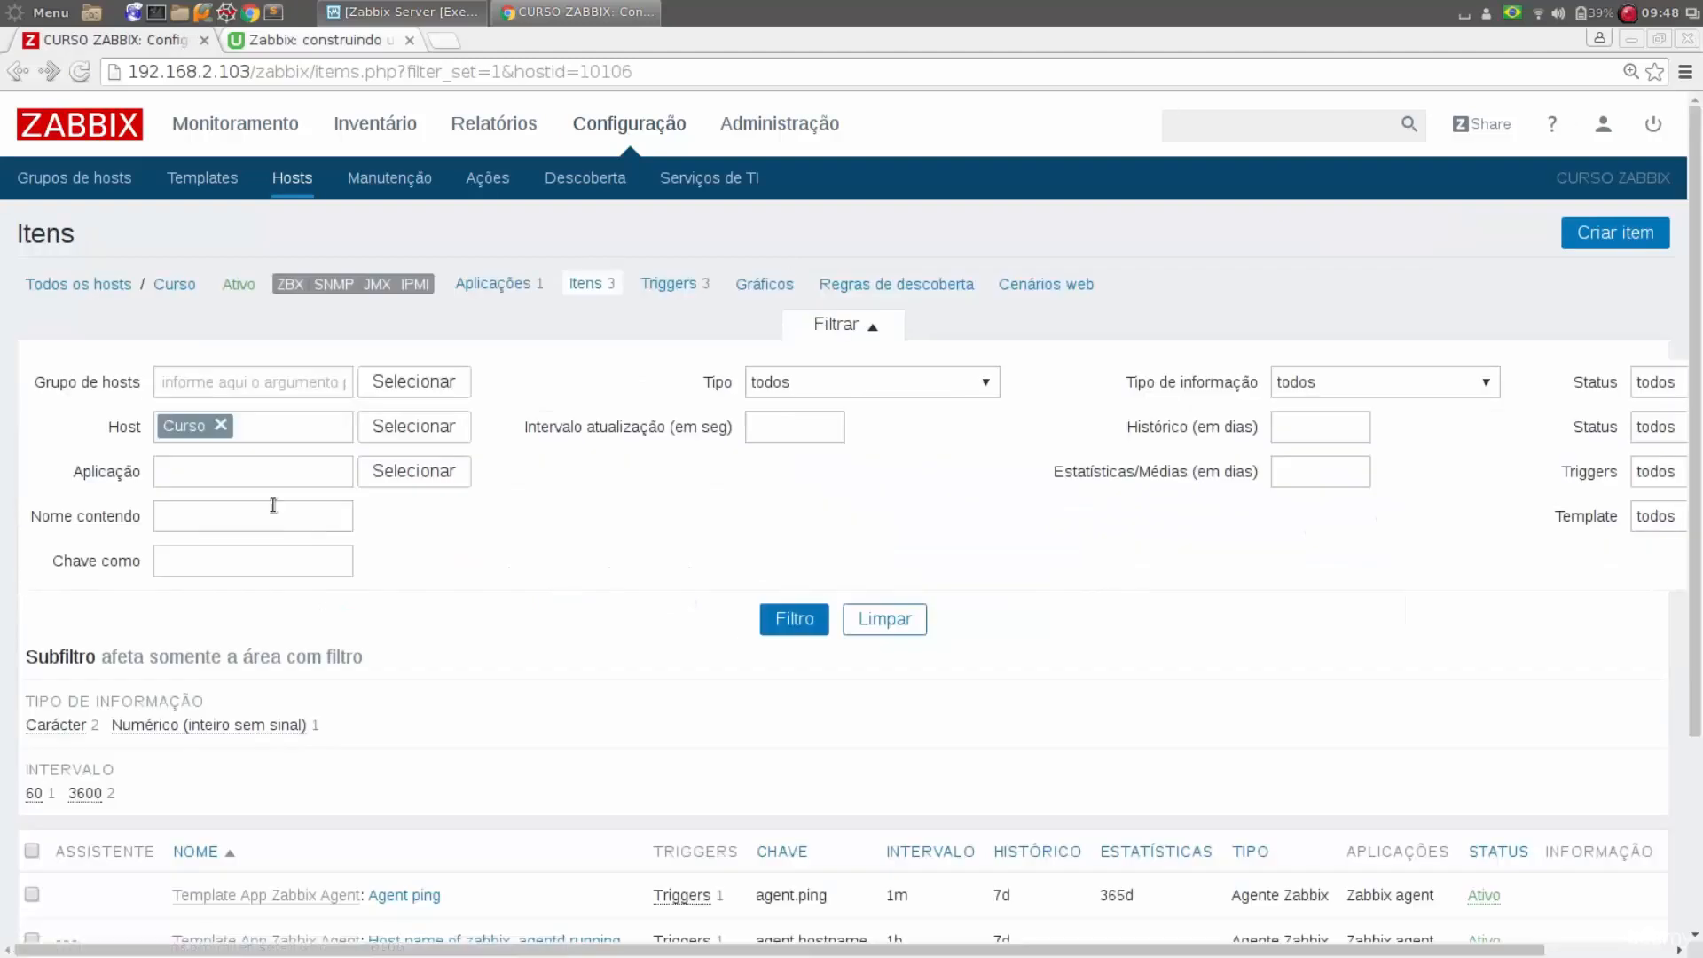
Start creating a new item for the Curso host, leaving its name empty
scroll(667, 699, down, 1)
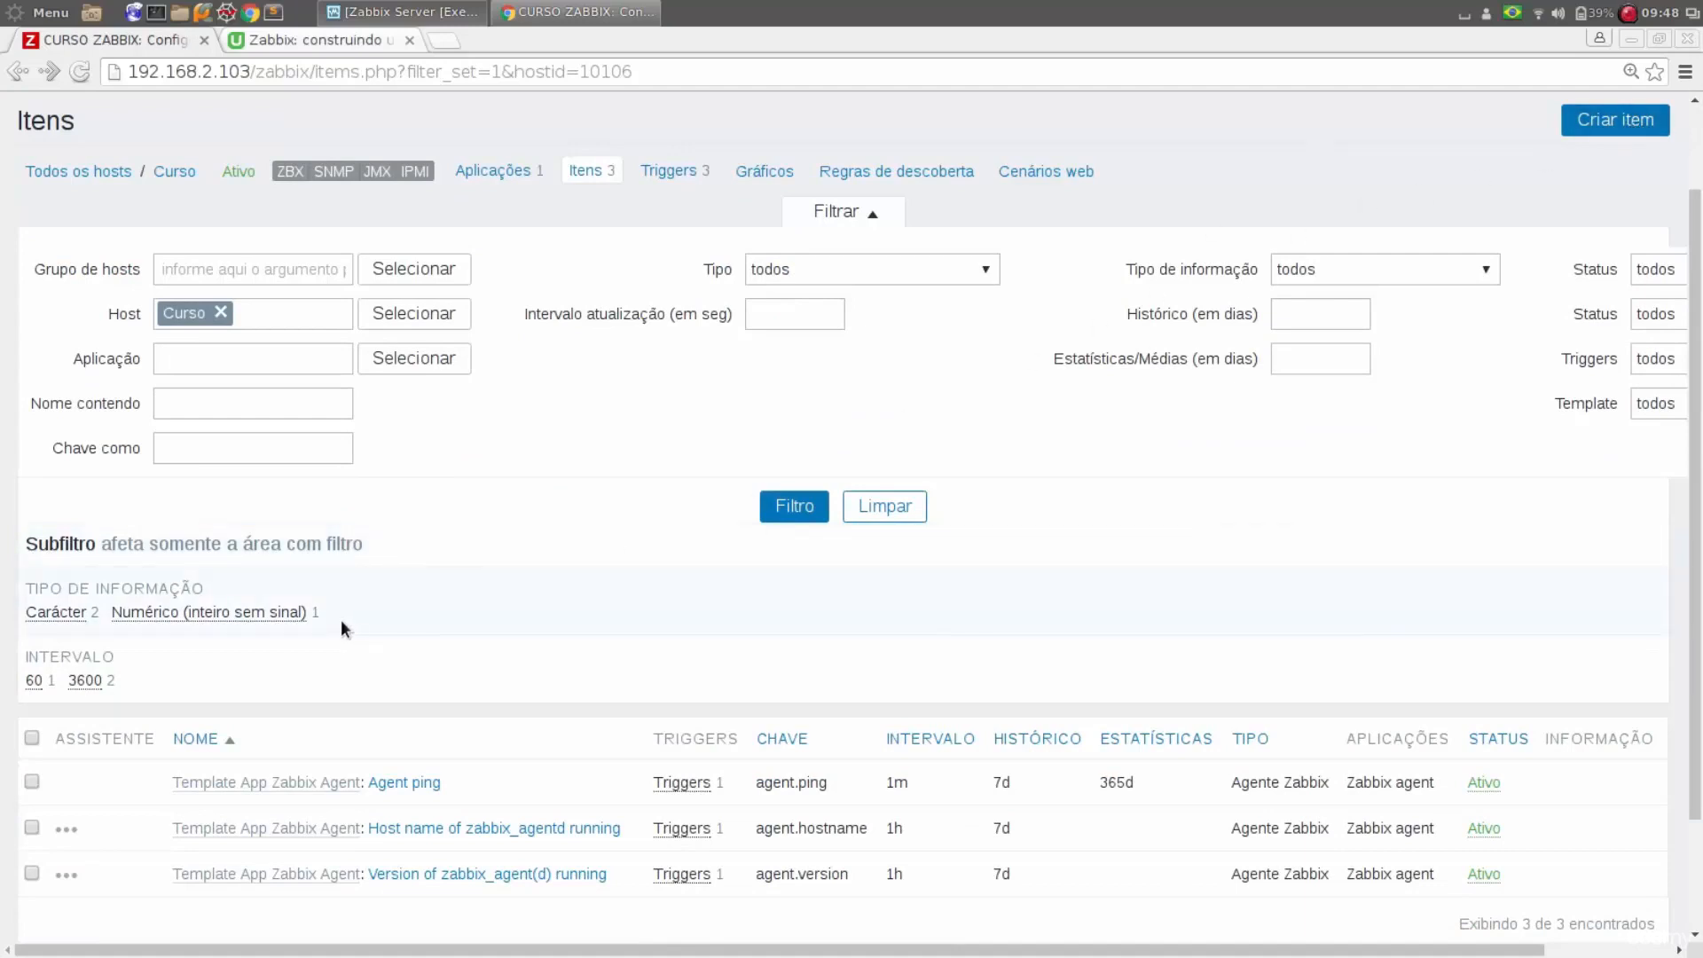
scroll(1563, 186, up, 1)
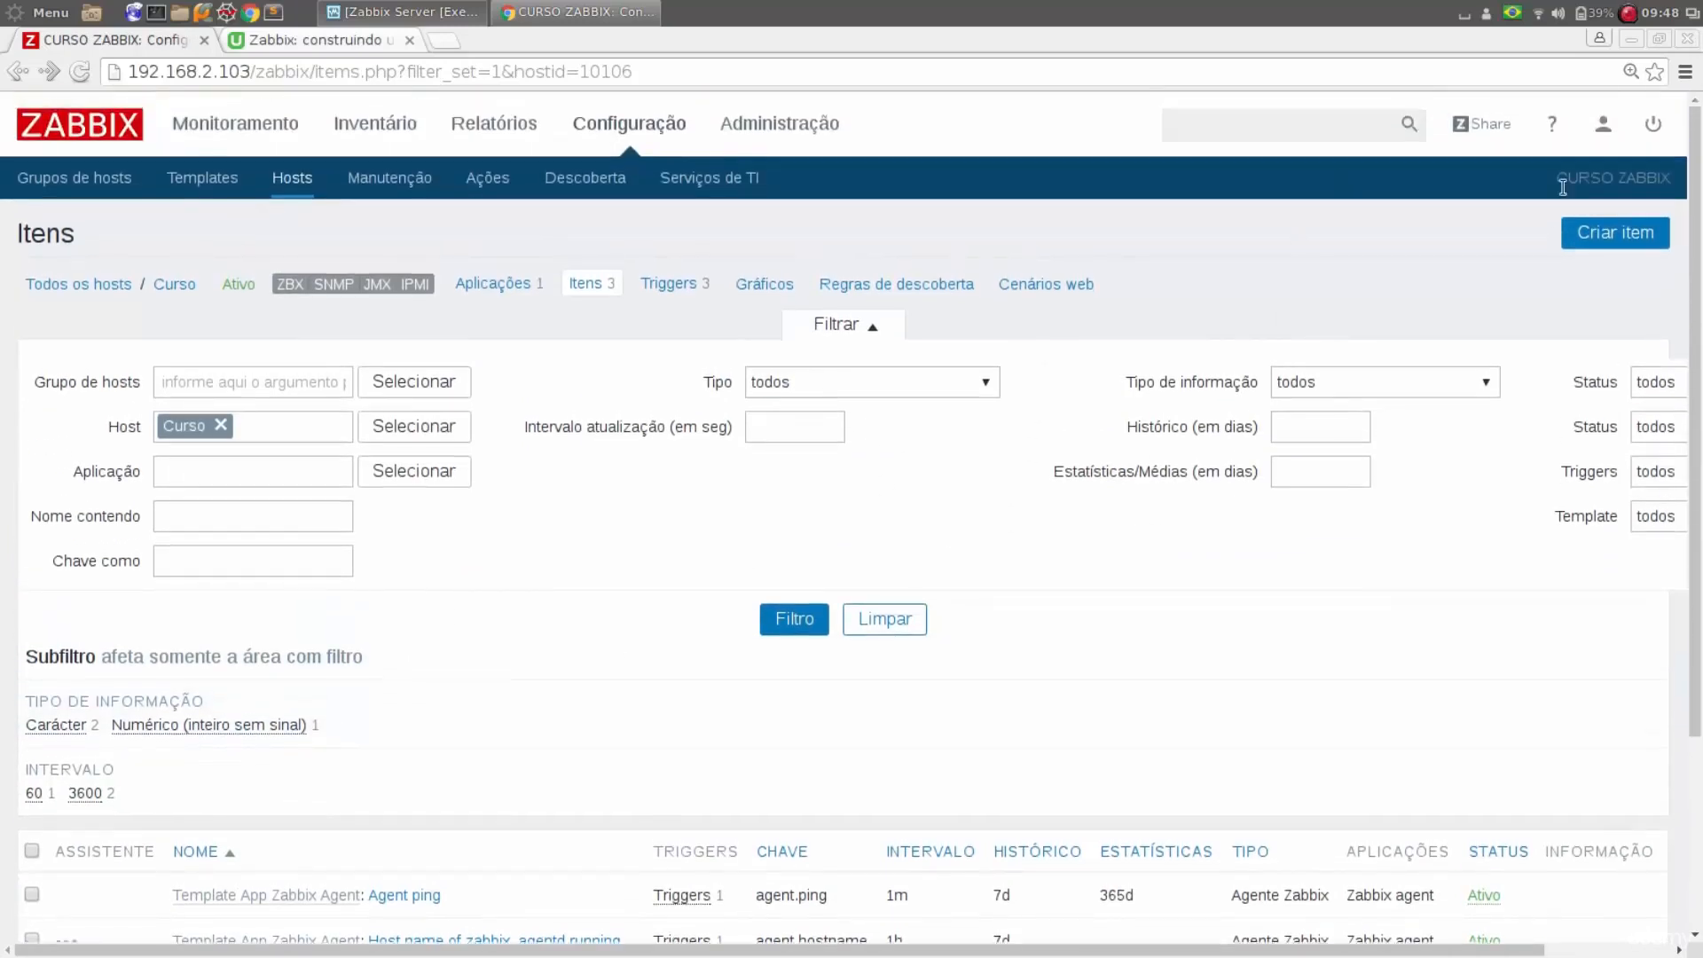
scroll(1157, 396, down, 1)
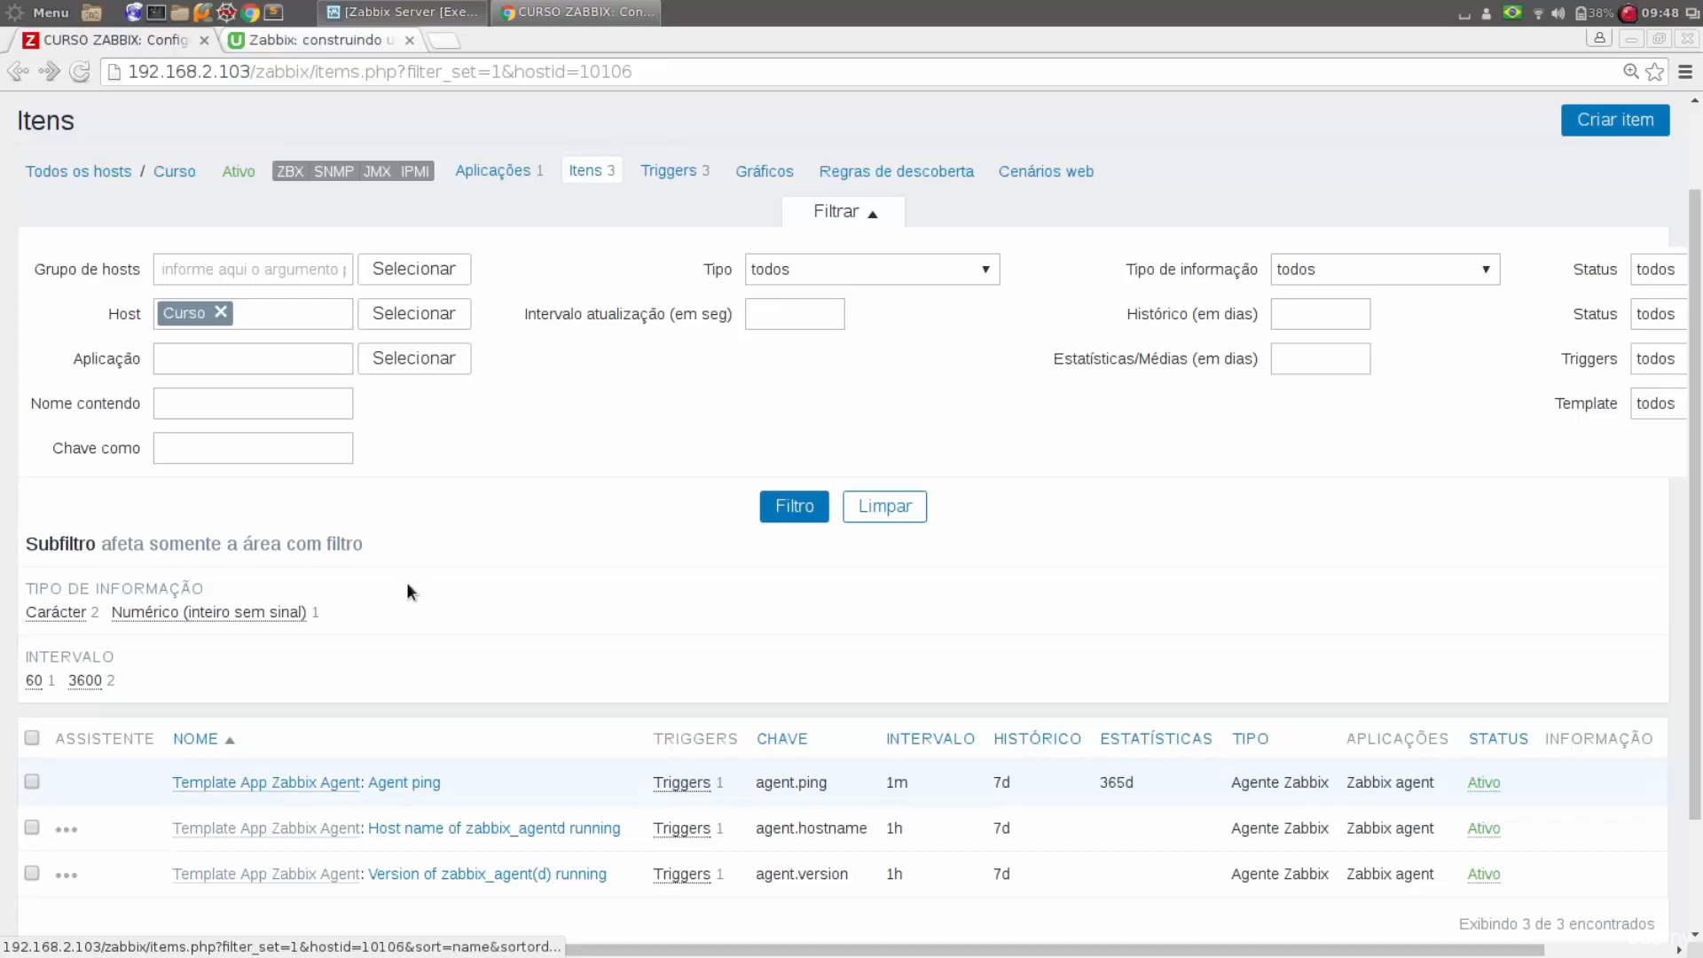
click(1590, 130)
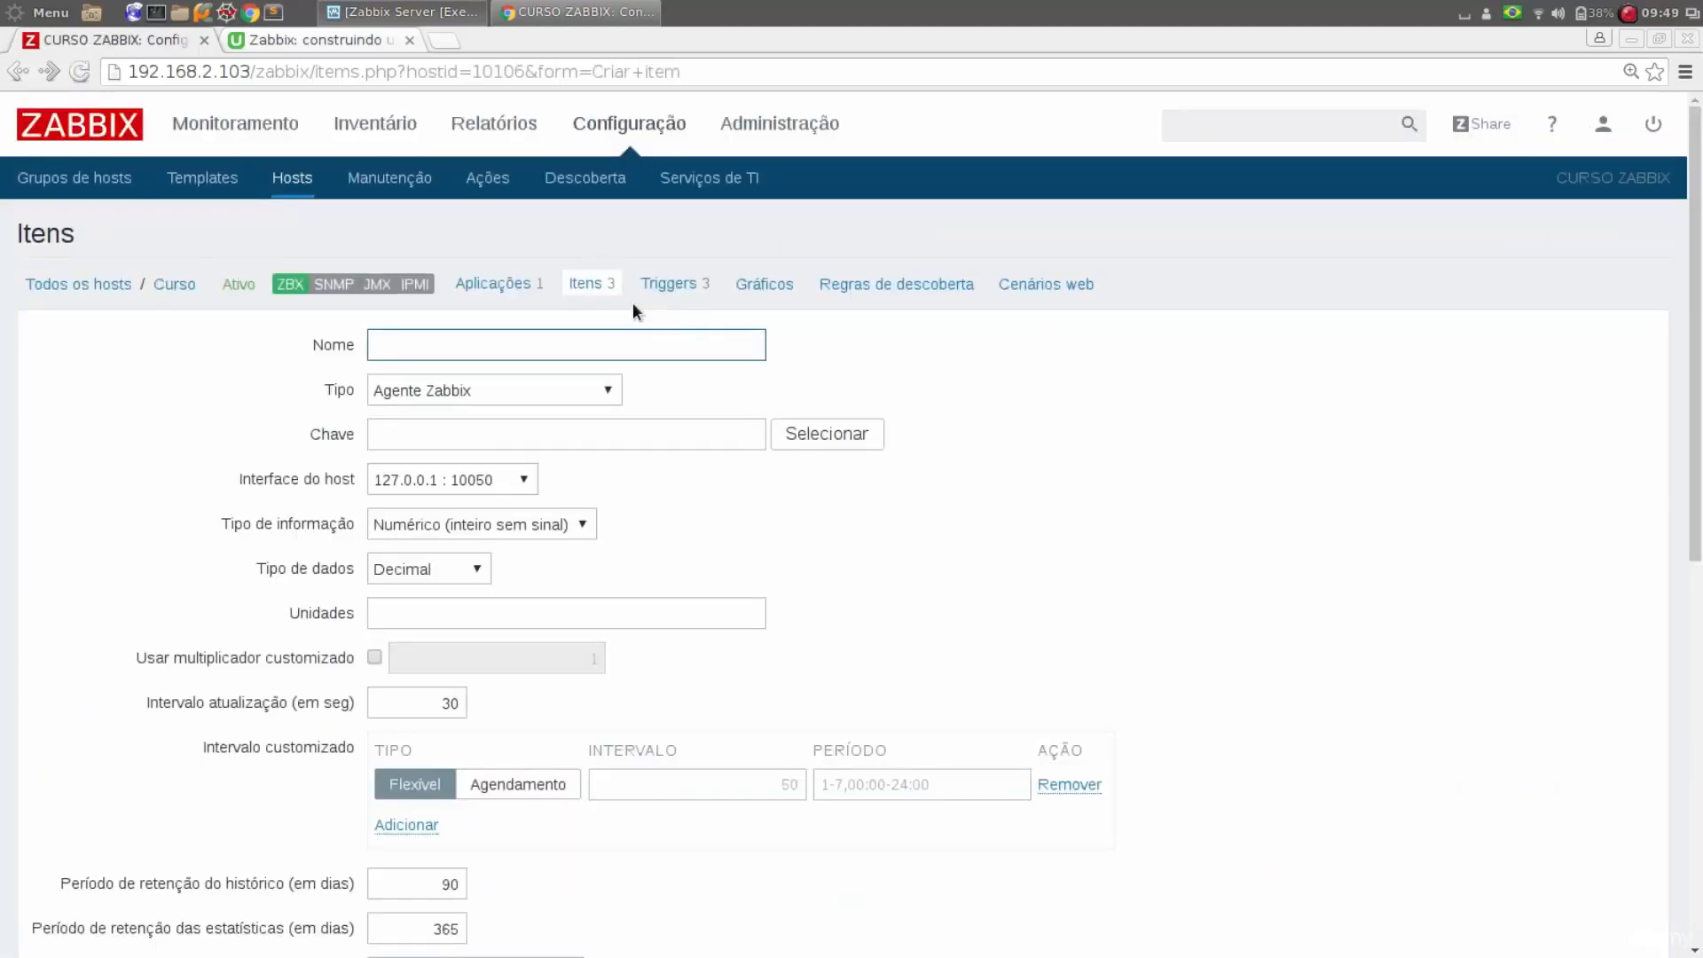
click(636, 350)
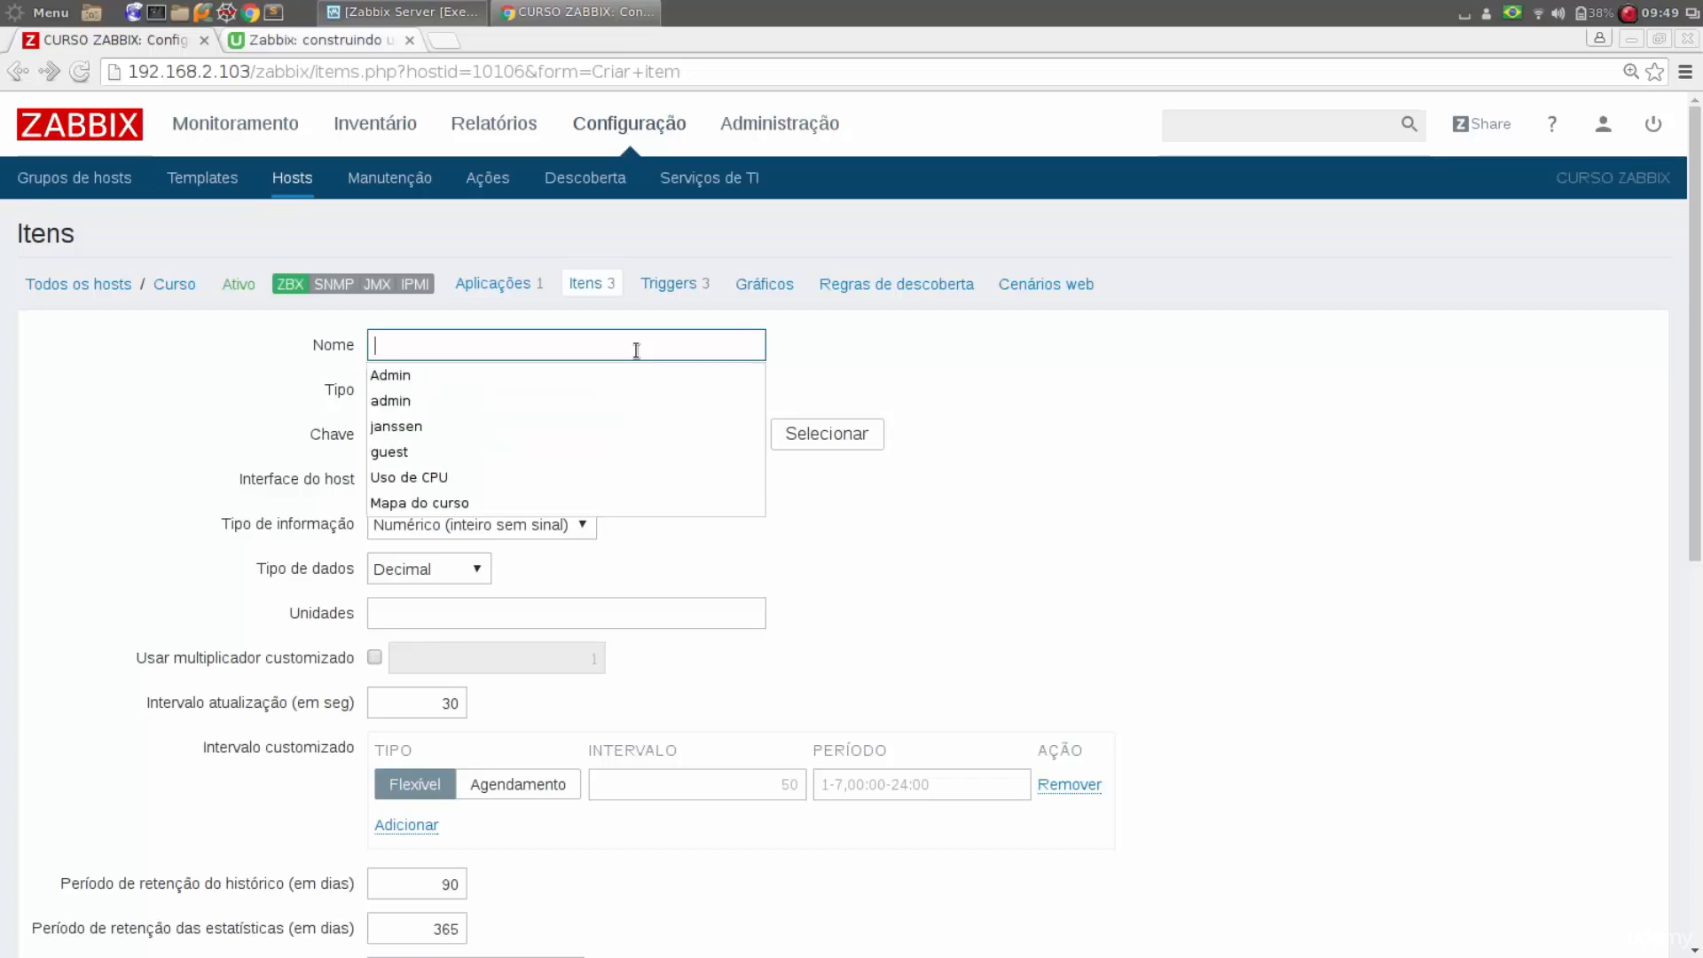
click(1048, 416)
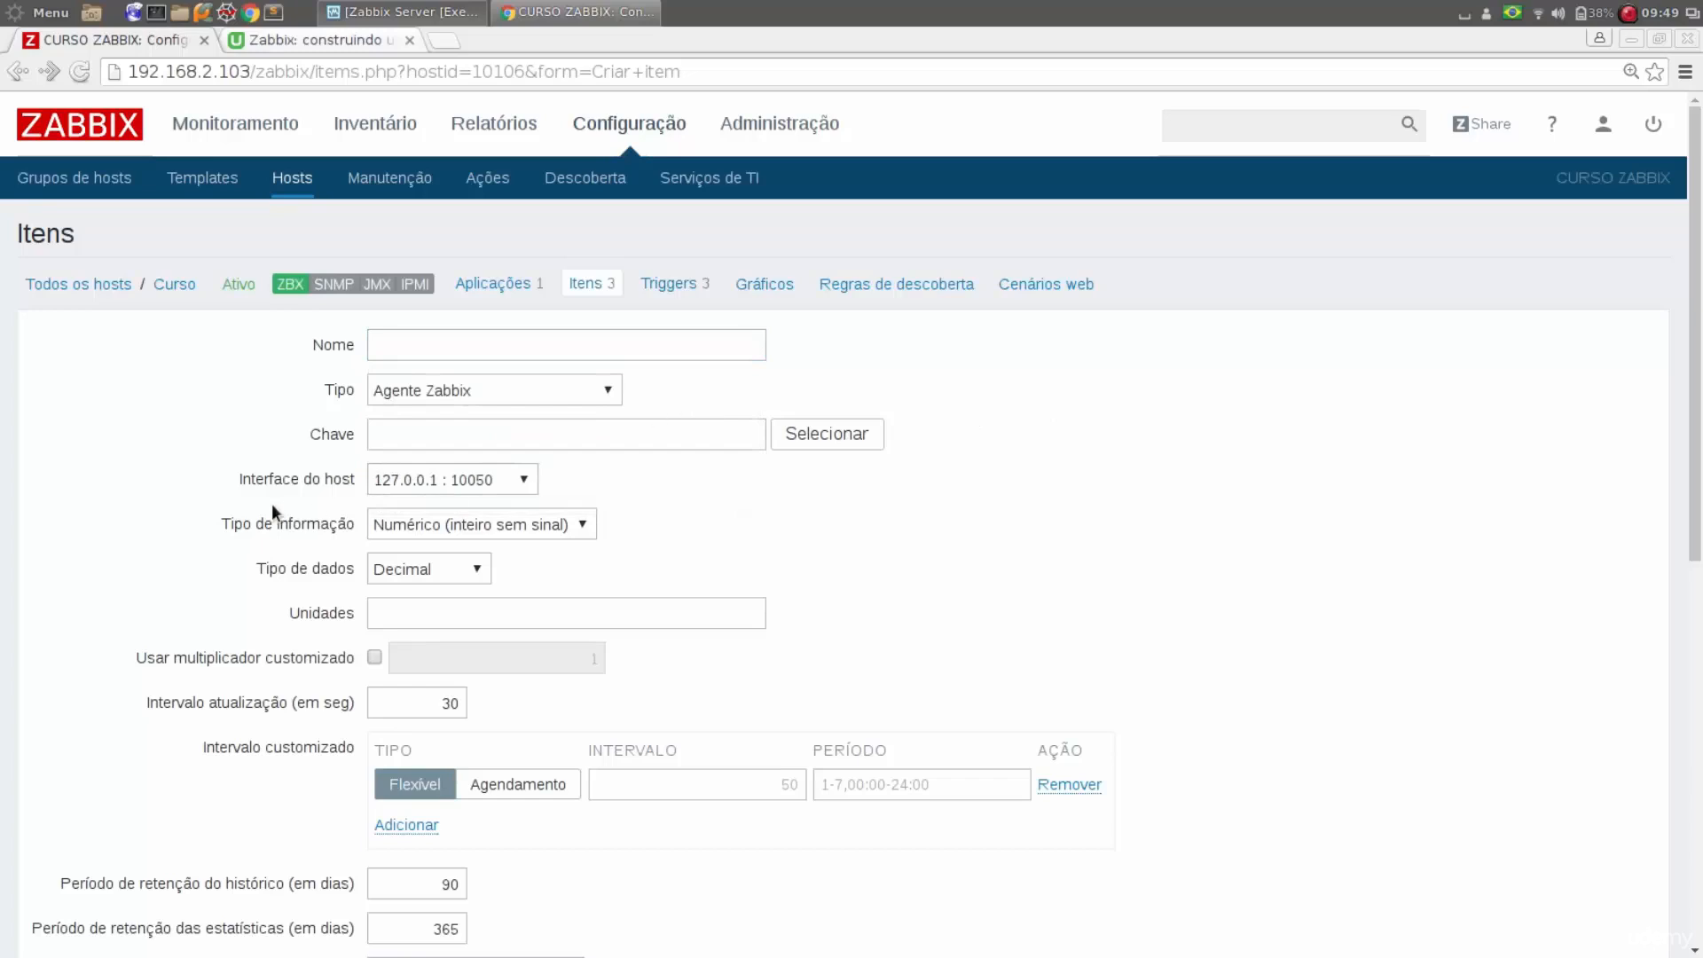
Review the available item types for the new item, keeping Agente Zabbix
click(383, 396)
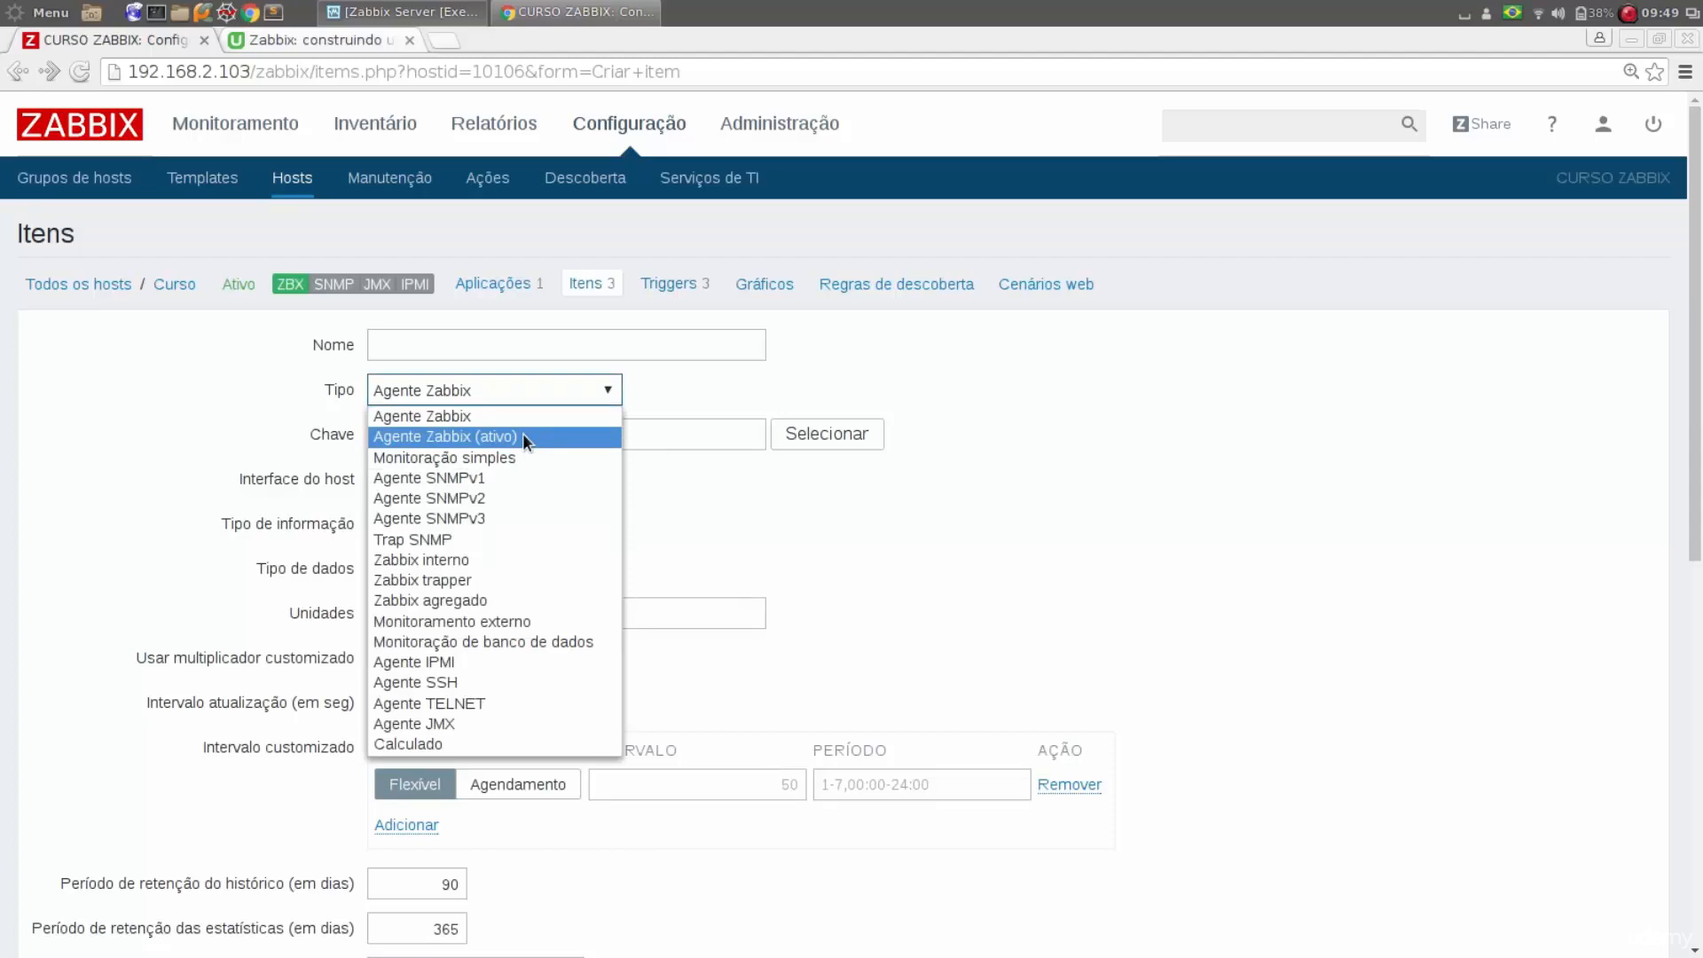
key(Escape)
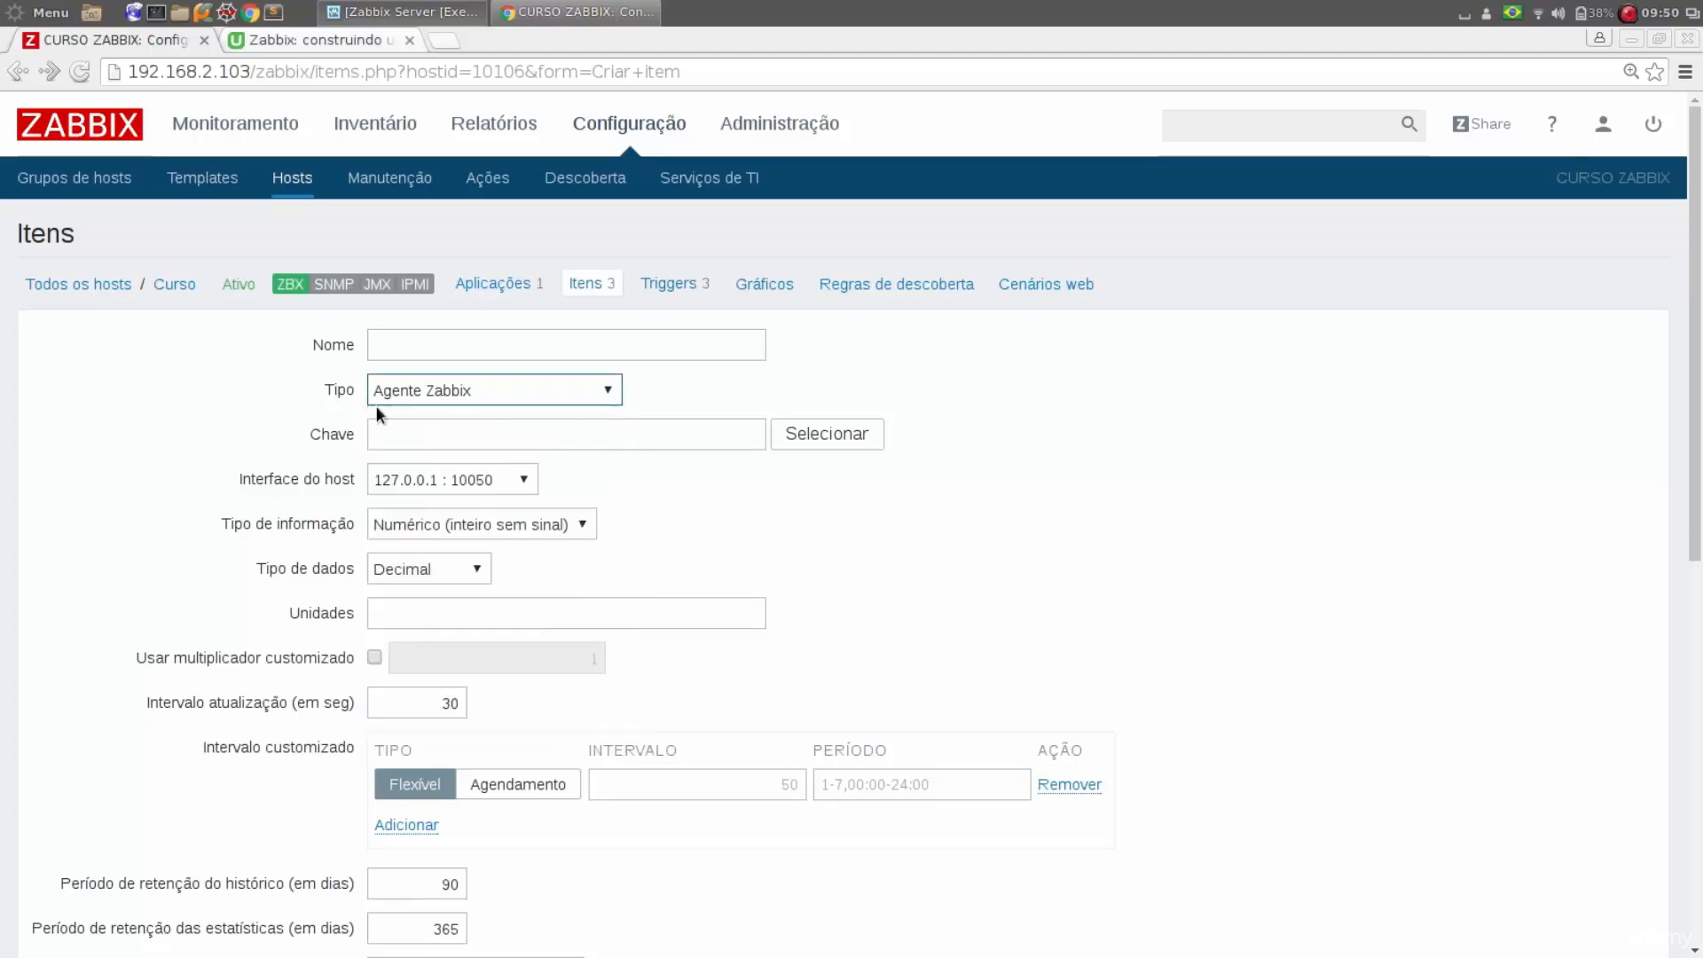
click(429, 394)
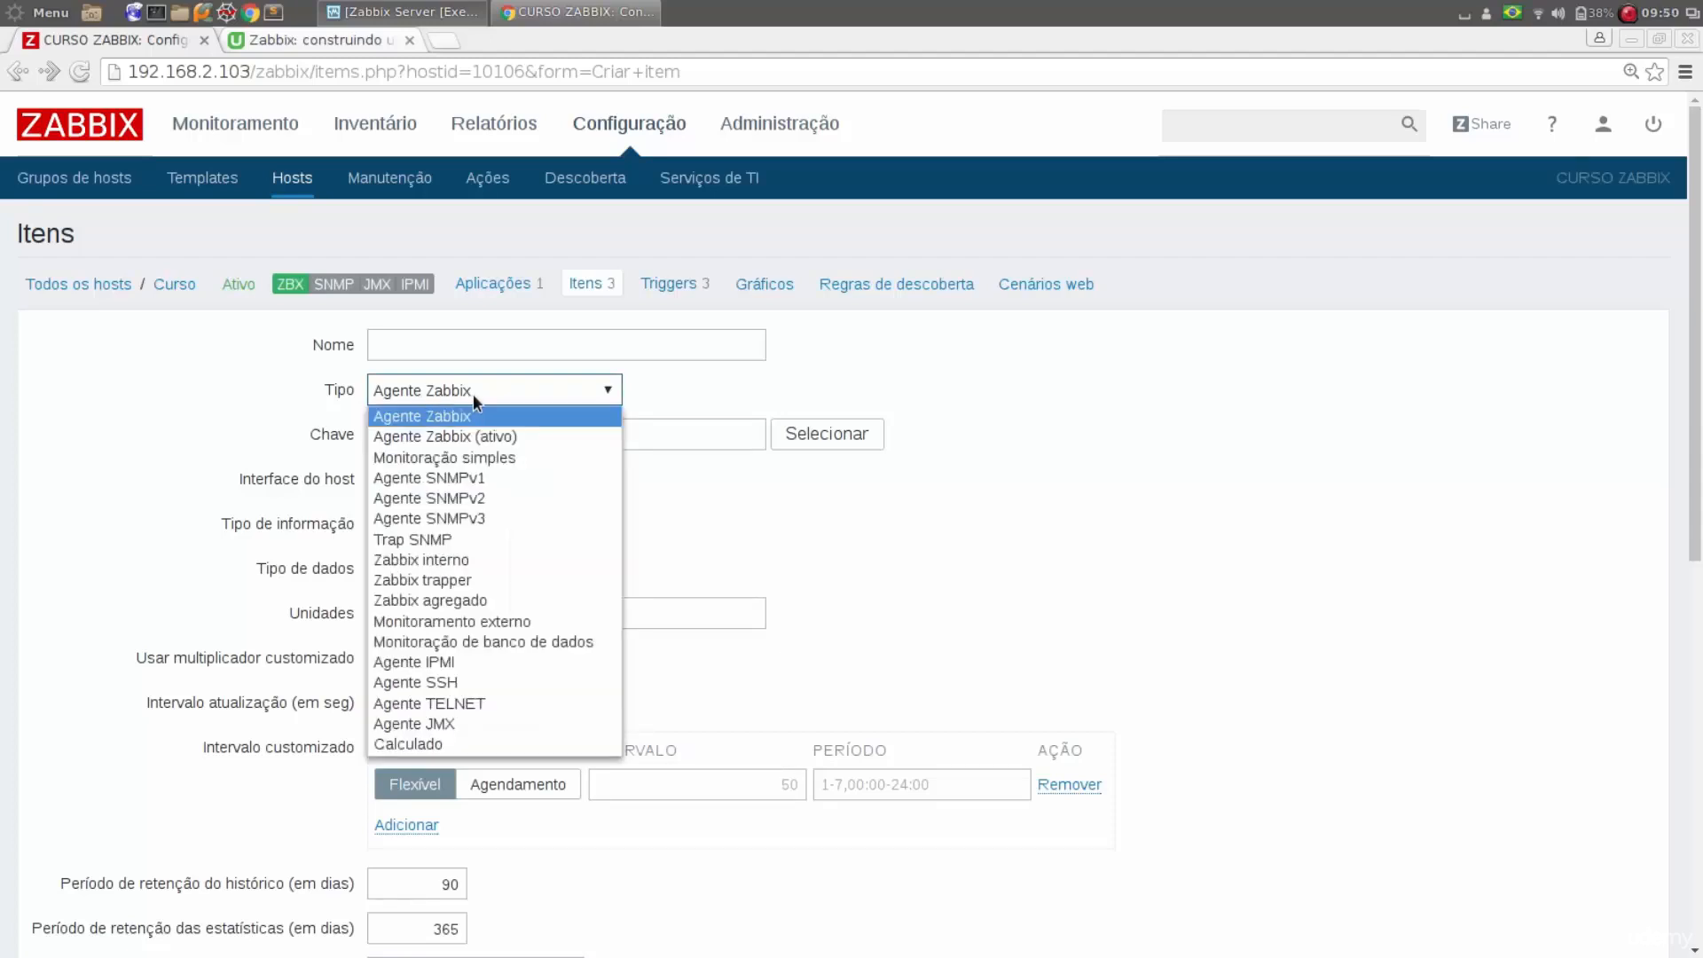
click(466, 396)
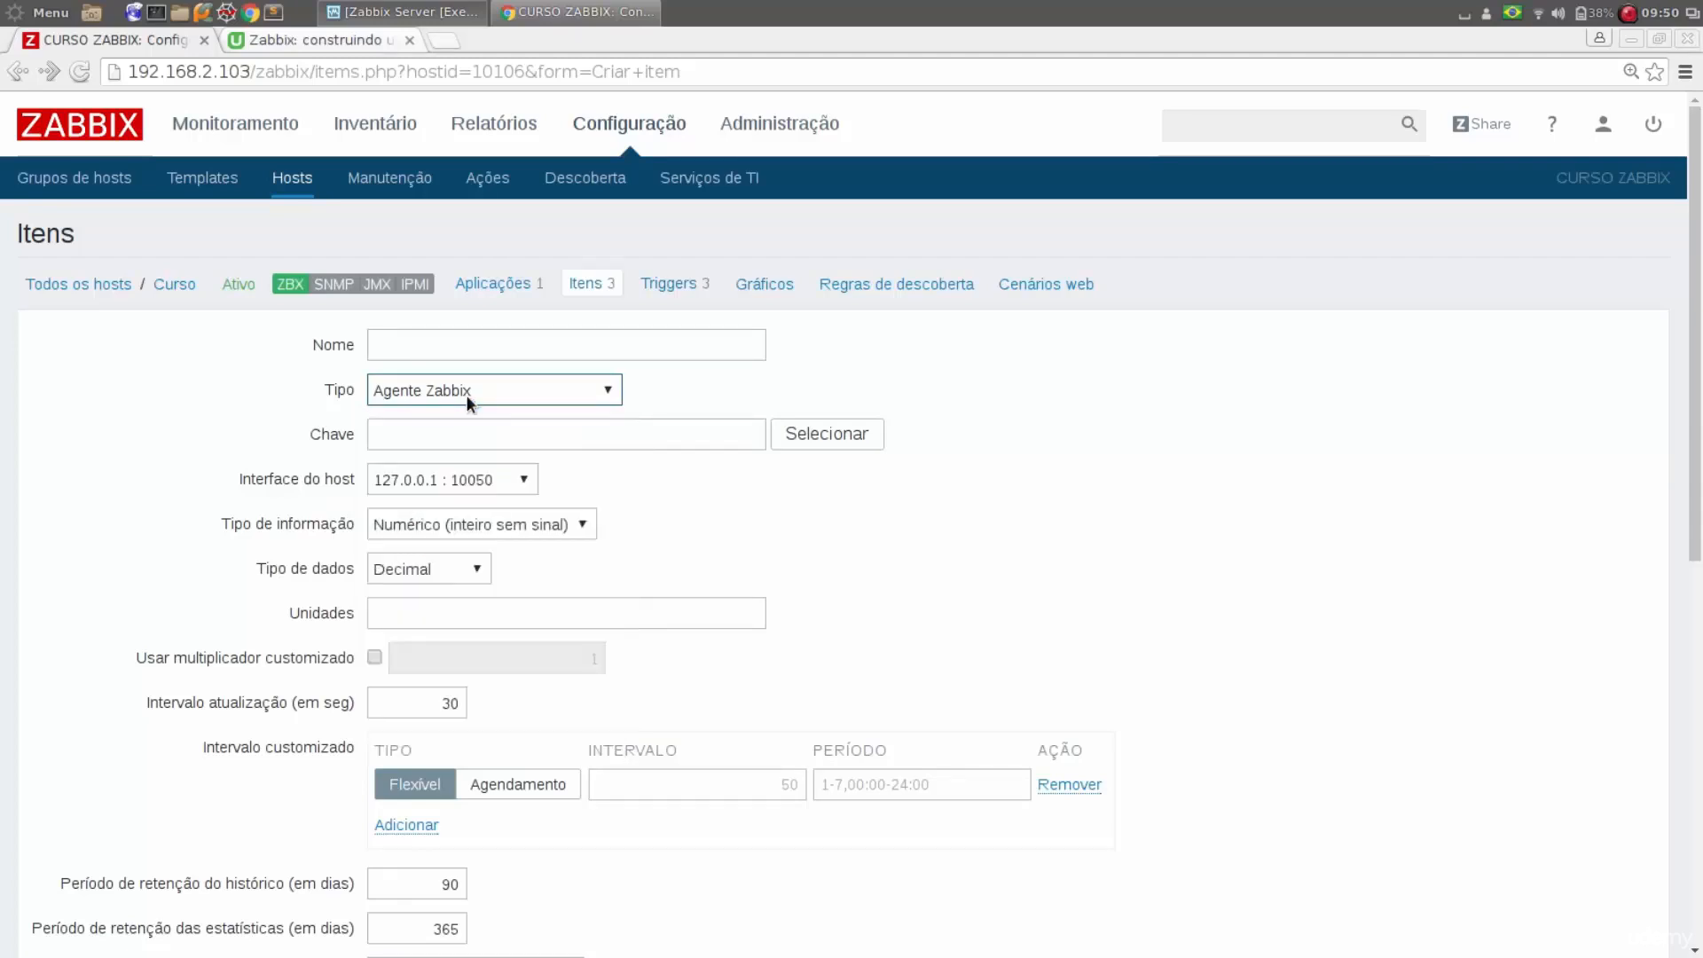
Open the list of standard item keys, enlarge its window and keep the type Agente Zabbix
click(430, 429)
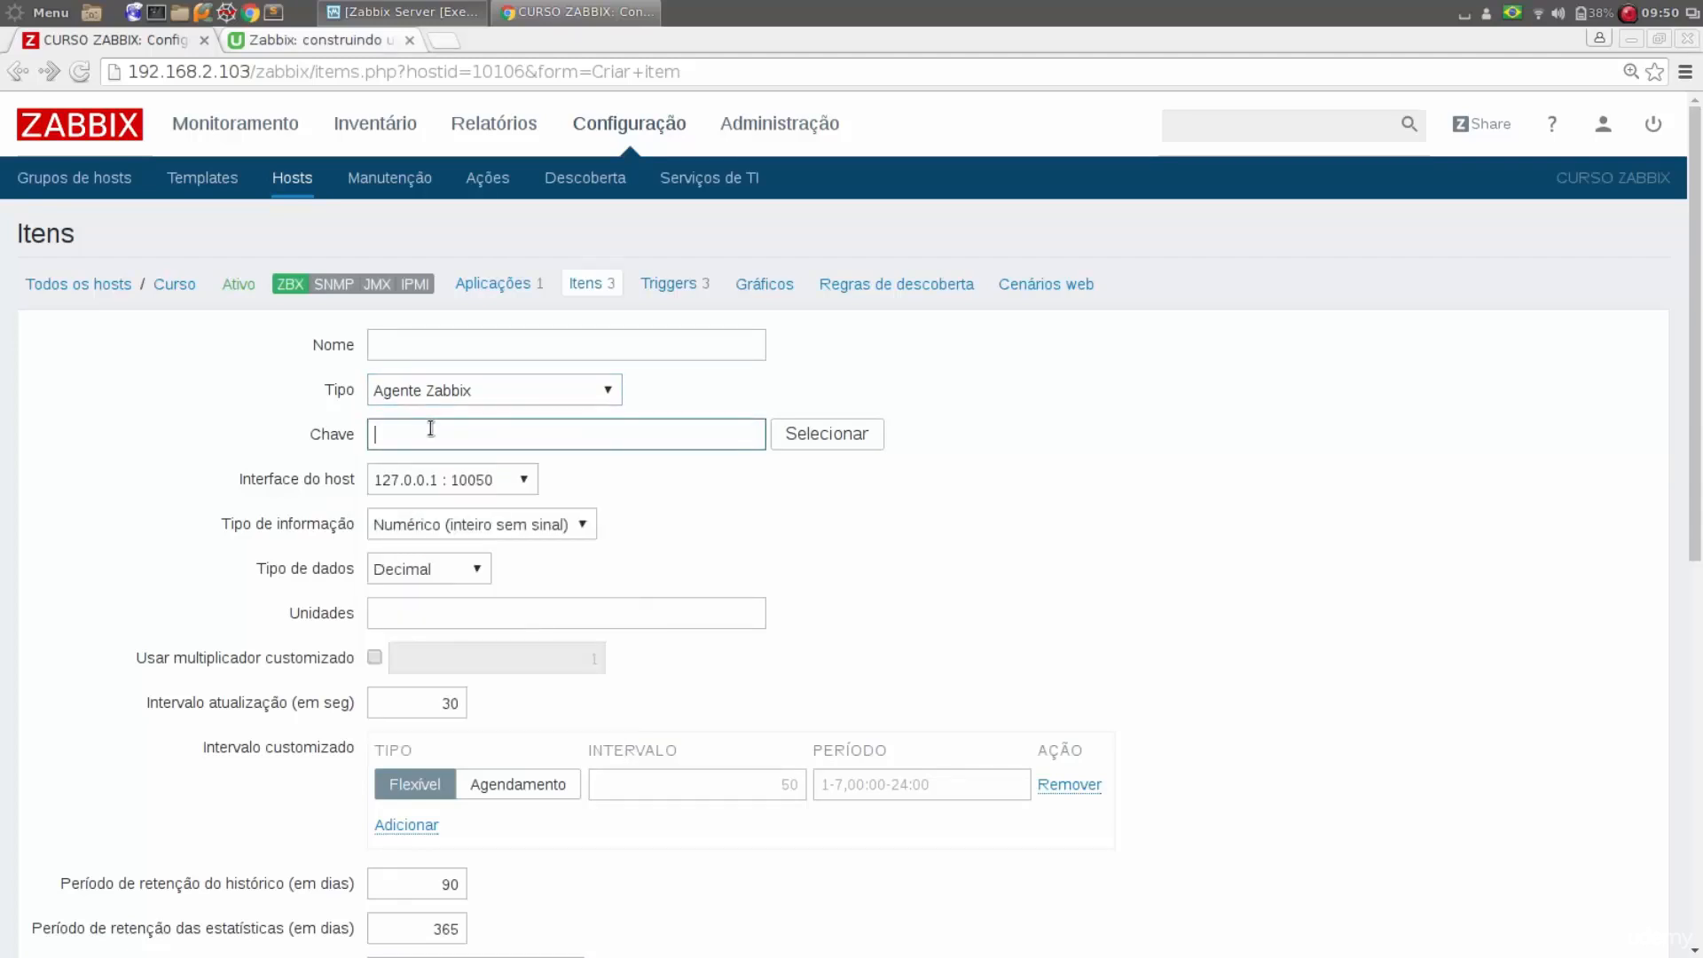
click(828, 444)
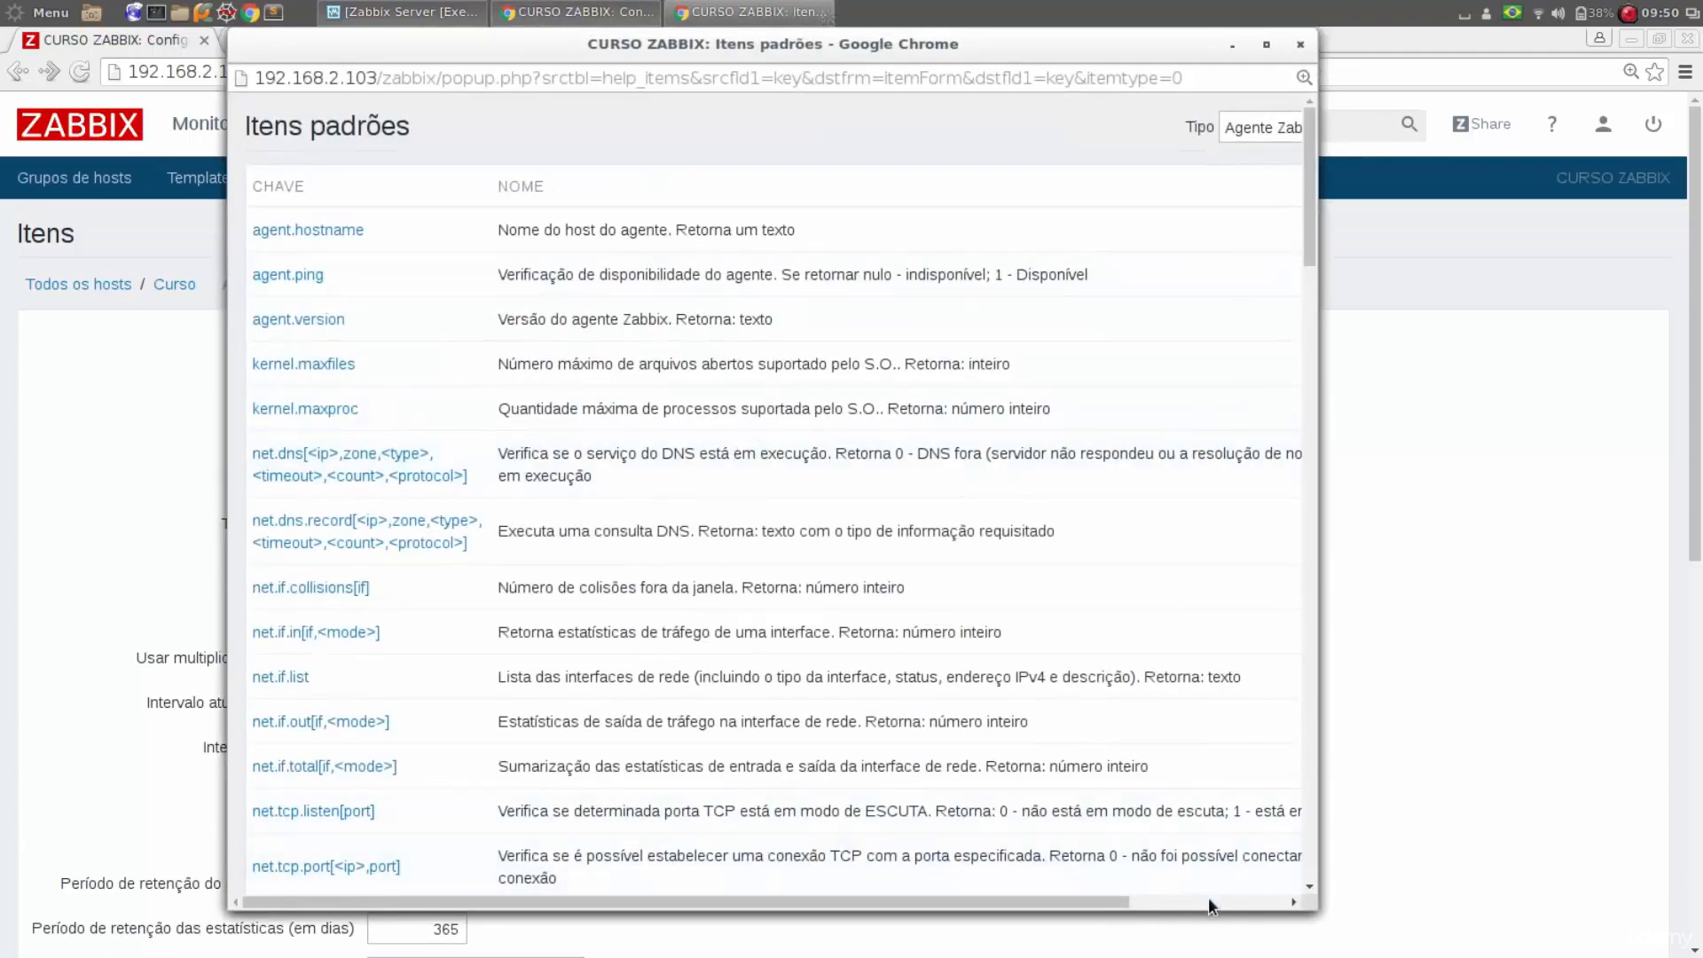
drag(1317, 909, 1583, 923)
click(1426, 118)
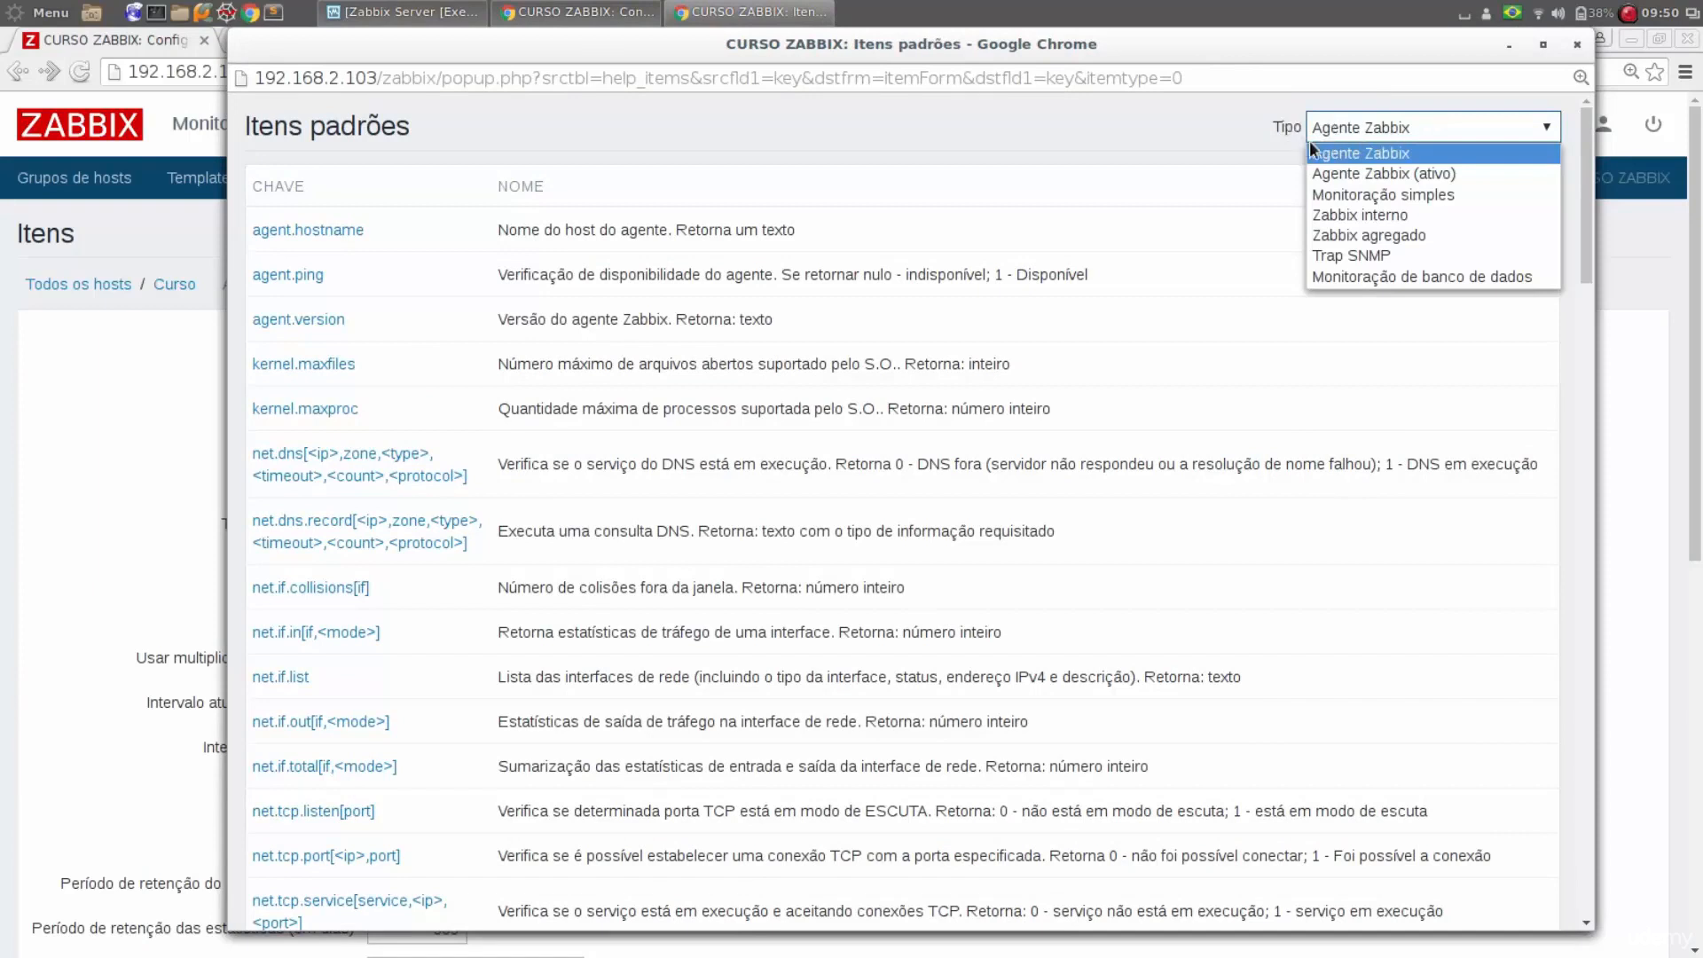
click(1395, 148)
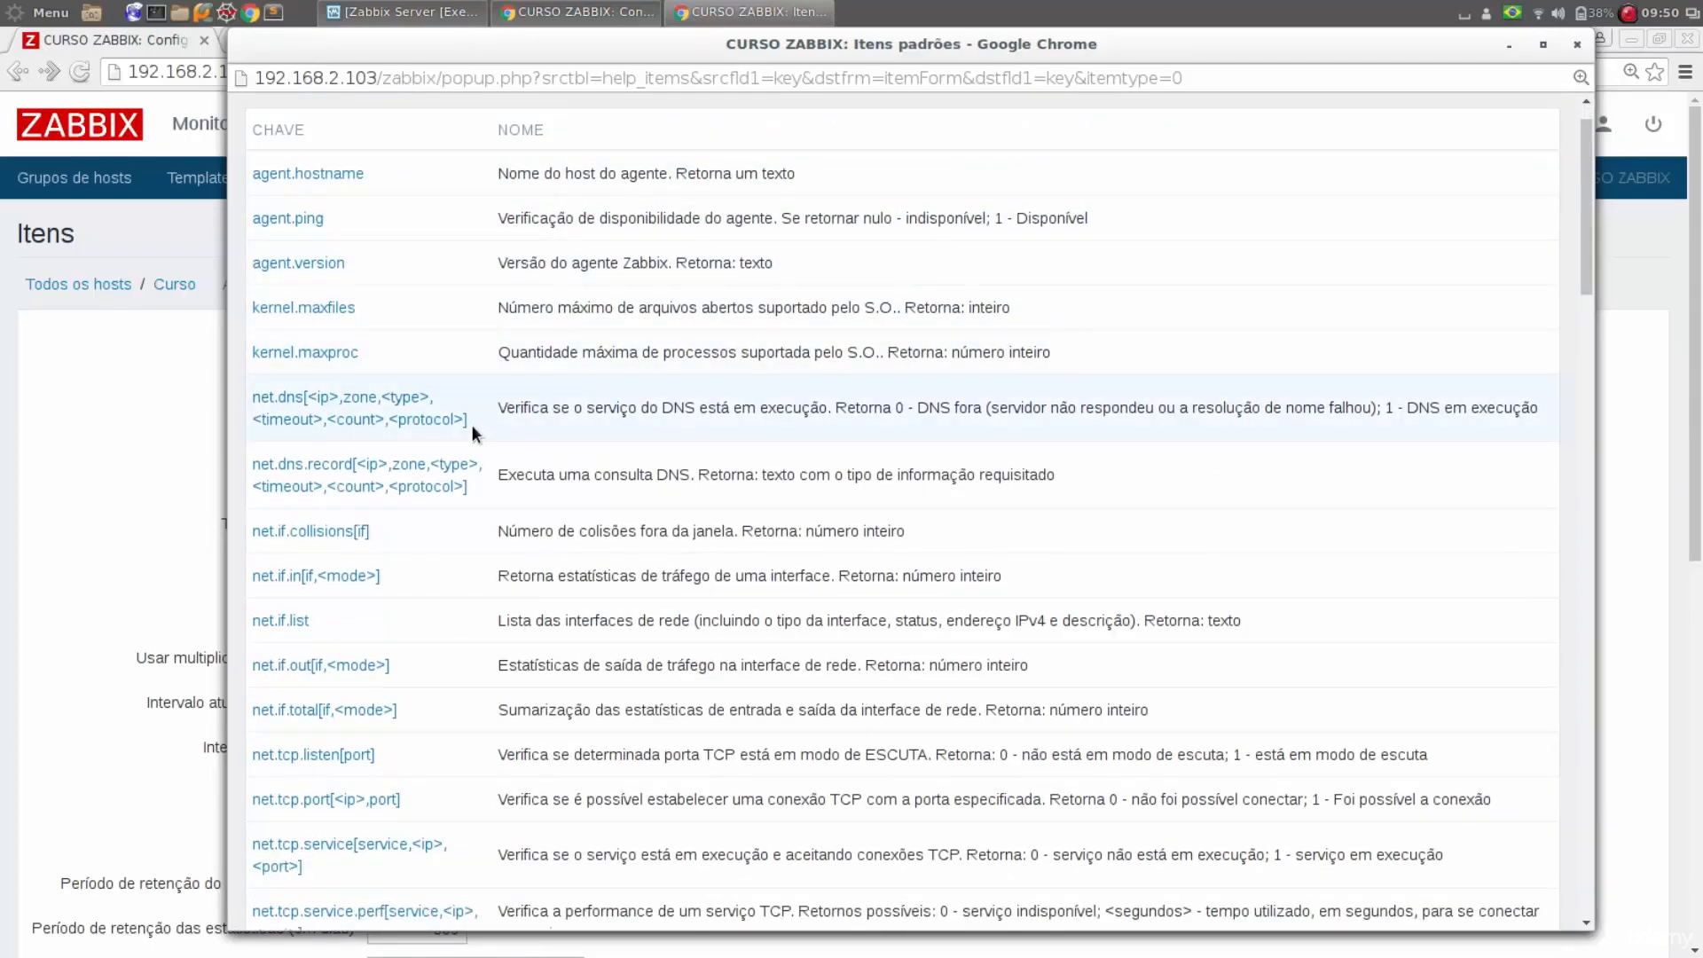
Choose the standard CPU load key system.cpu.load[<cpu>,<mode>] for the item
scroll(471, 424, down, 3)
scroll(471, 424, down, 4)
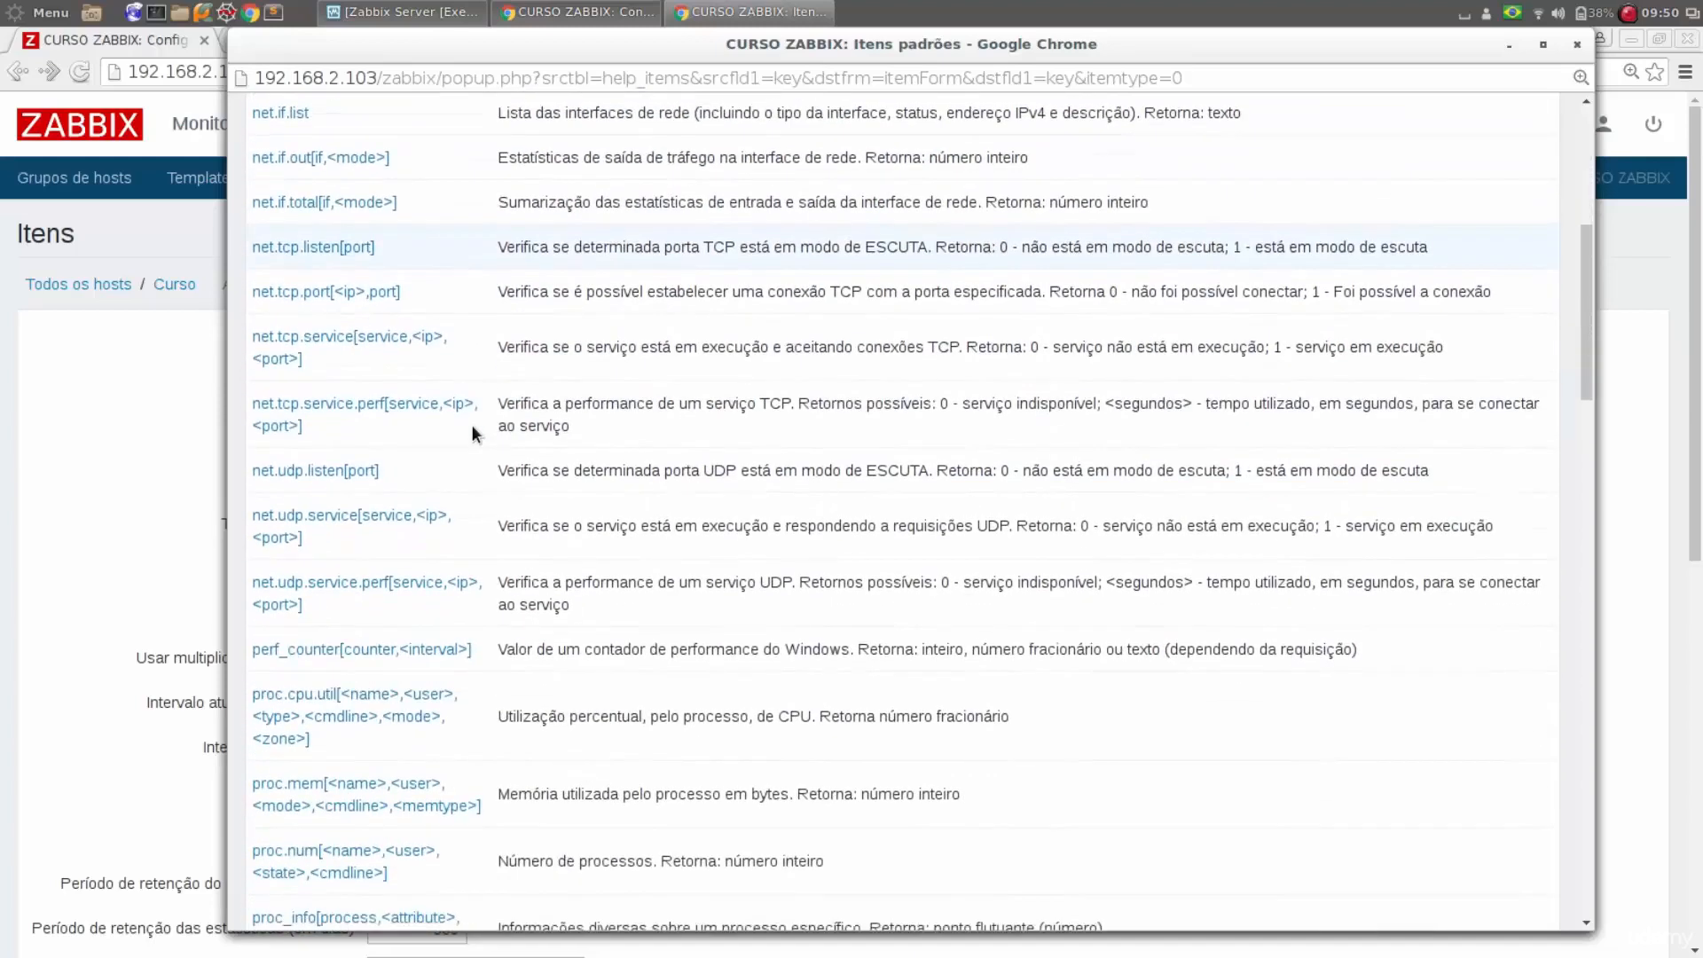
scroll(472, 424, down, 5)
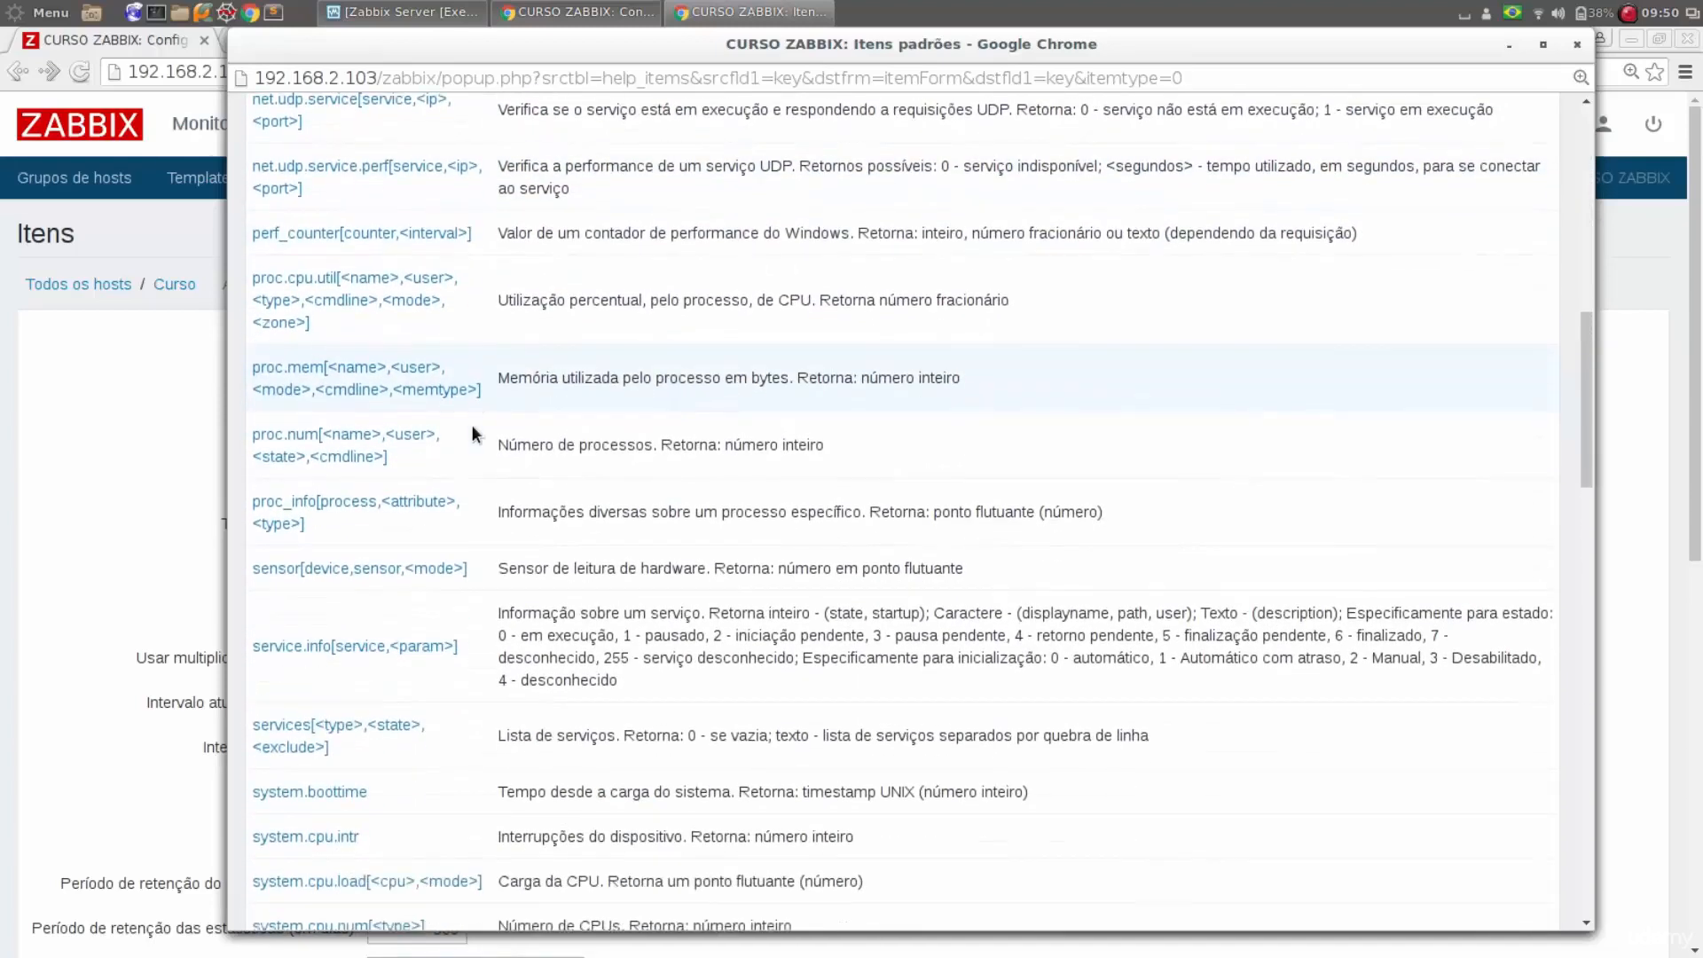
scroll(471, 425, down, 3)
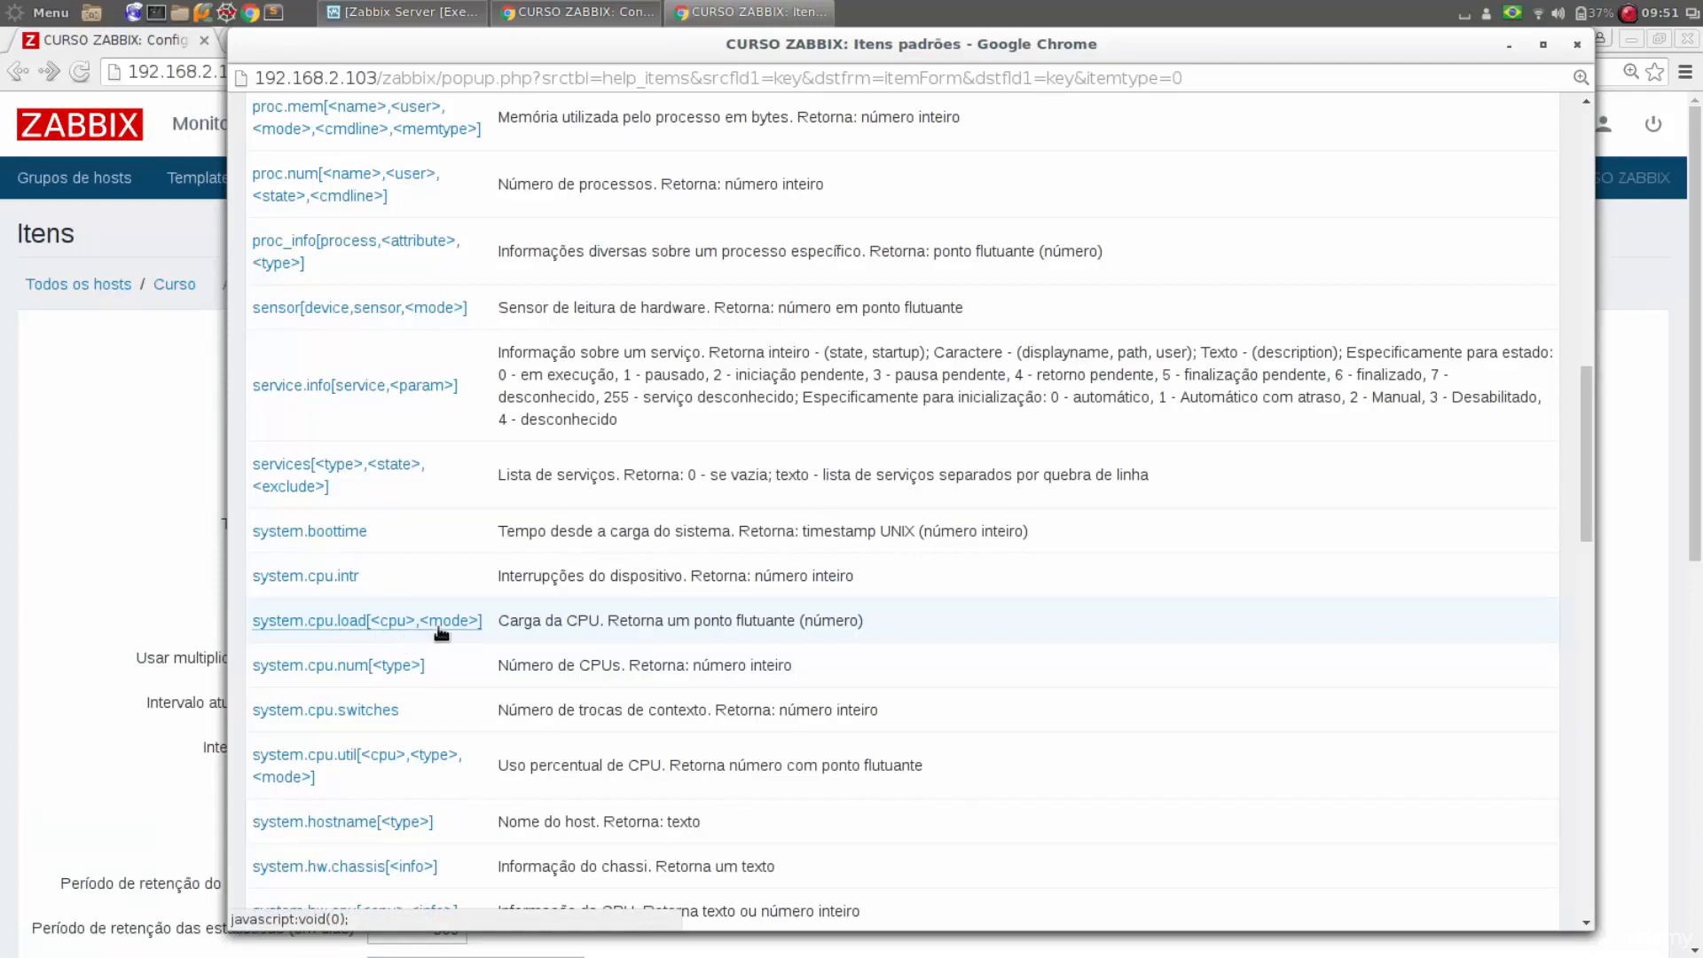
click(293, 628)
Name the item "Carga no sistema"
click(434, 345)
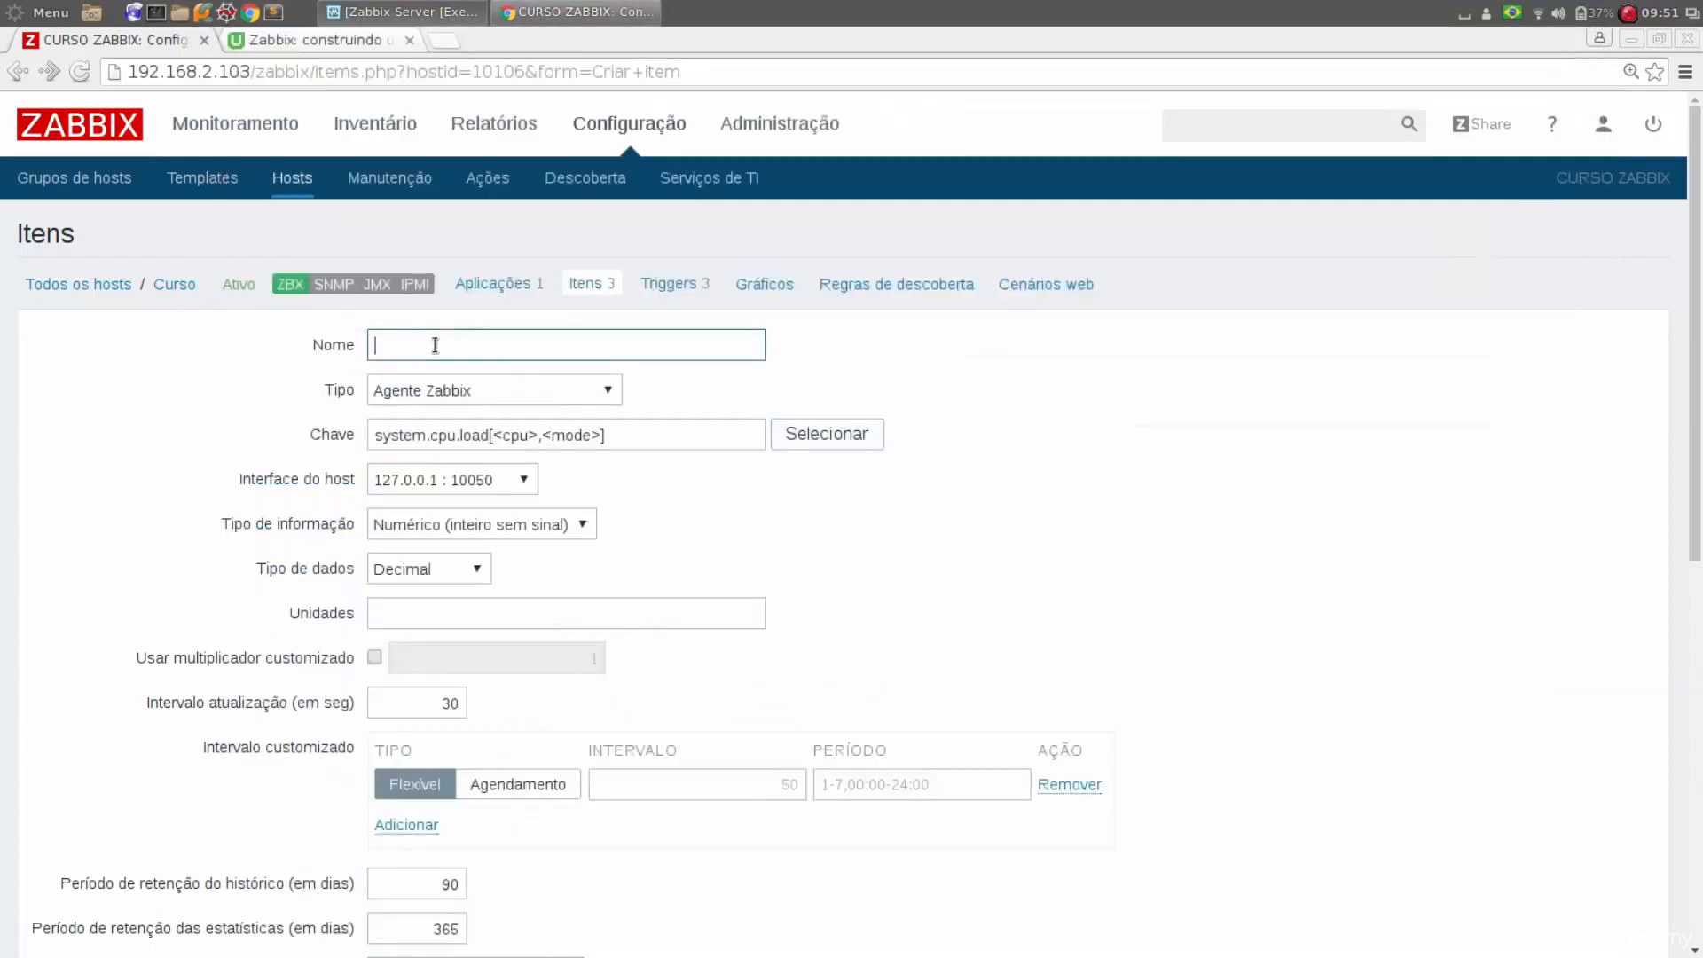
text(Car)
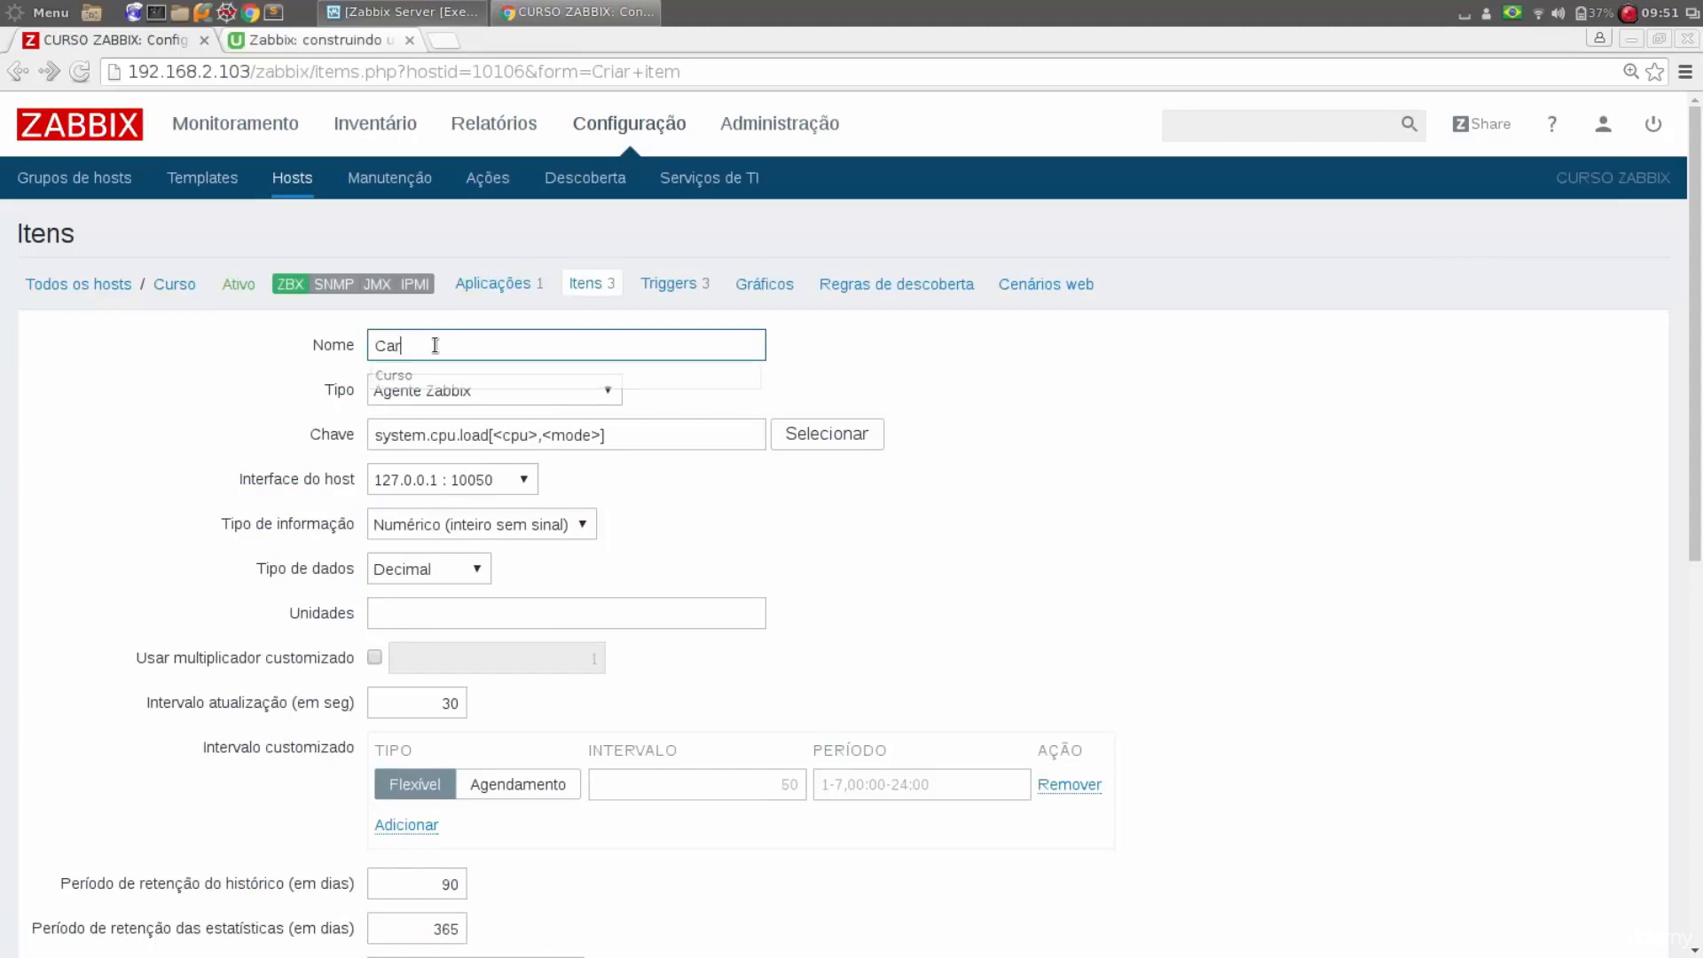
text(ga no sistema)
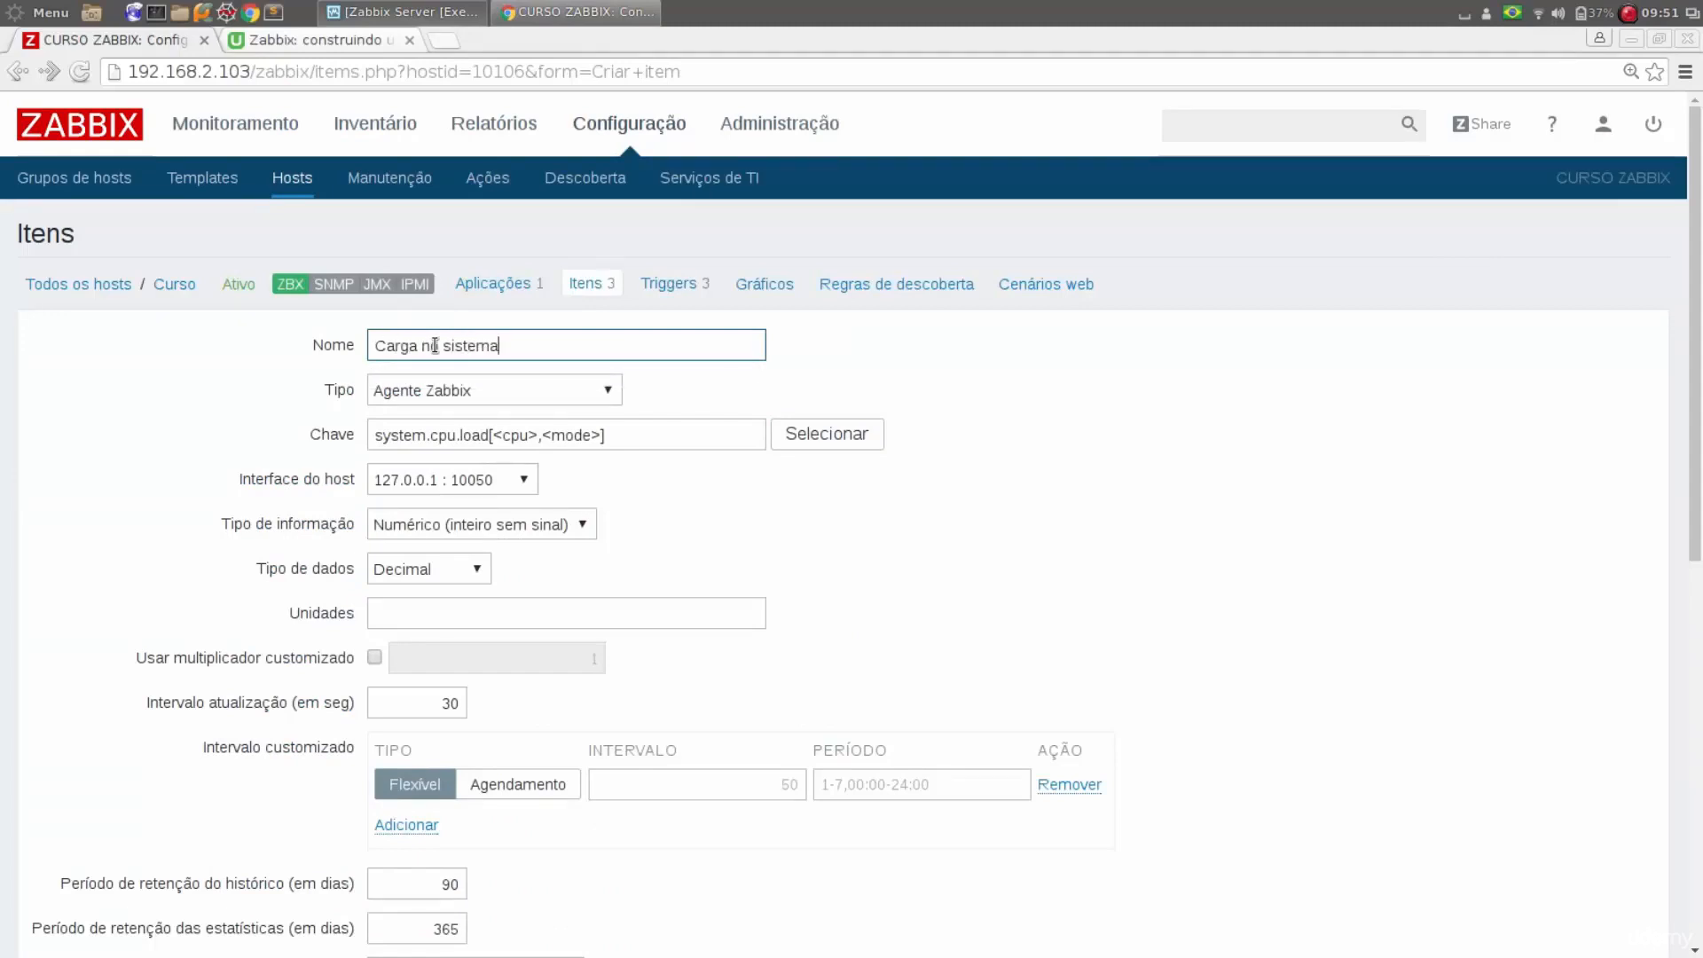
Remove the bracketed parameters from the item key, leaving system.cpu.load
click(636, 433)
key(BackSpace)
key(BackSpace)
key(BackSpace)
key(BackSpace)
key(BackSpace)
key(BackSpace)
key(BackSpace)
key(BackSpace)
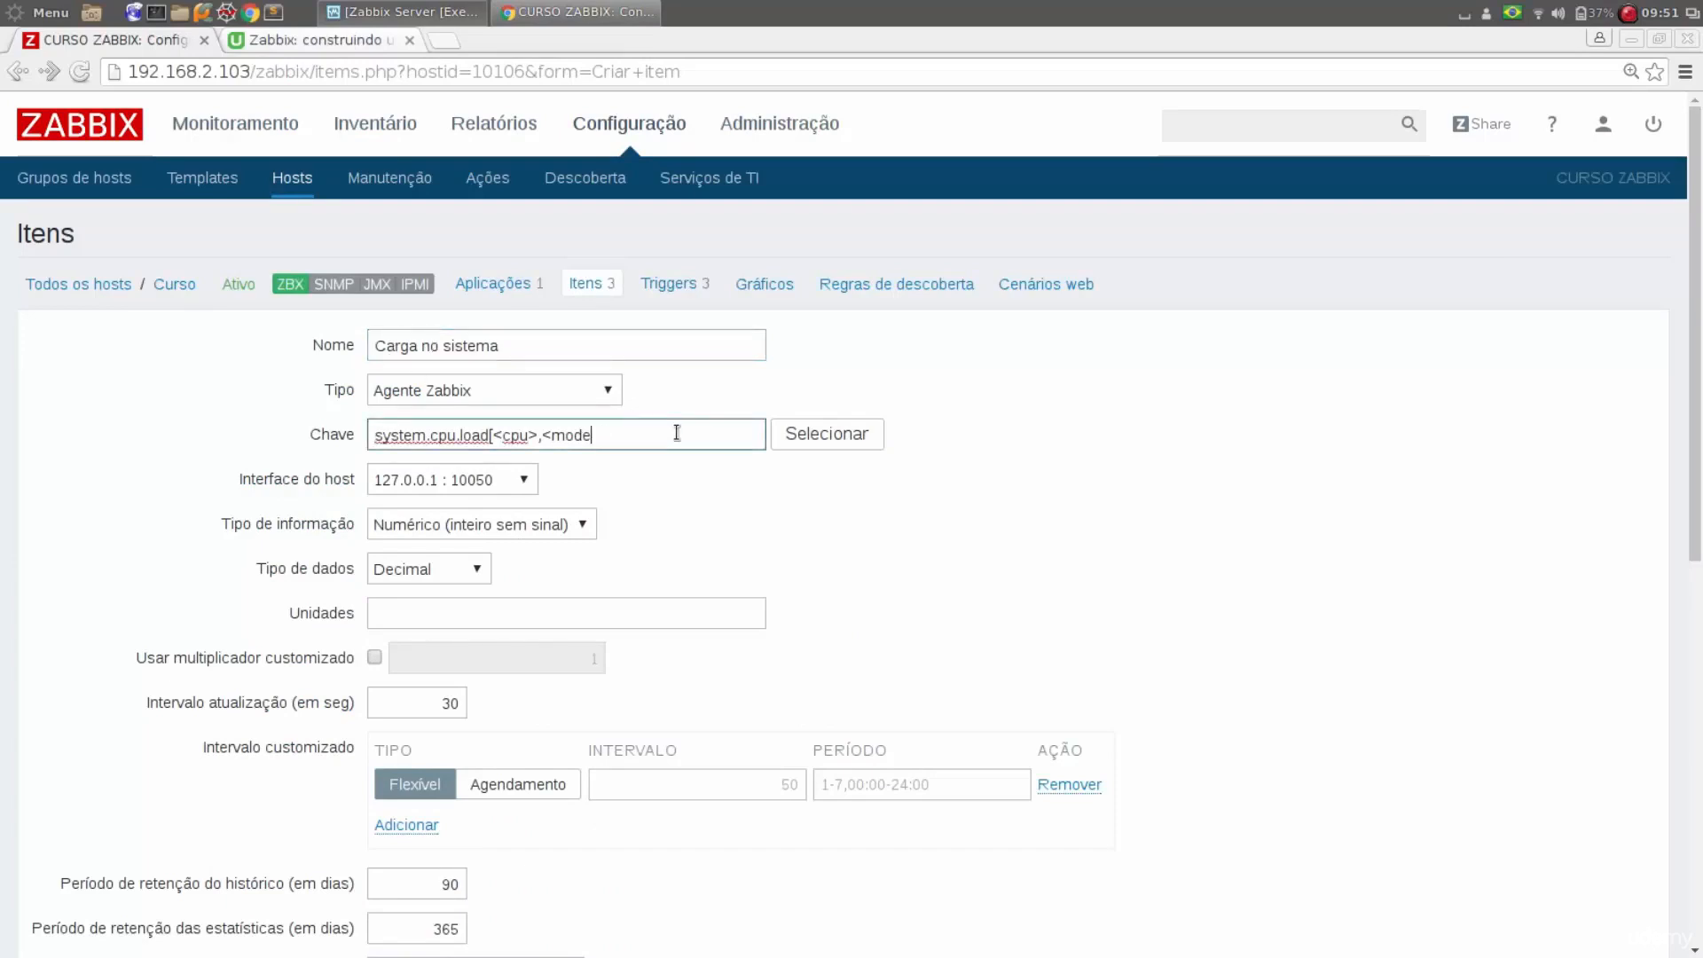
key(BackSpace)
key(BackSpace)
key(BackSpace)
key(BackSpace)
key(BackSpace)
key(BackSpace)
Choose the agent interface 127.0.0.1 : 10050 as the item's host interface
click(454, 477)
click(470, 476)
click(470, 476)
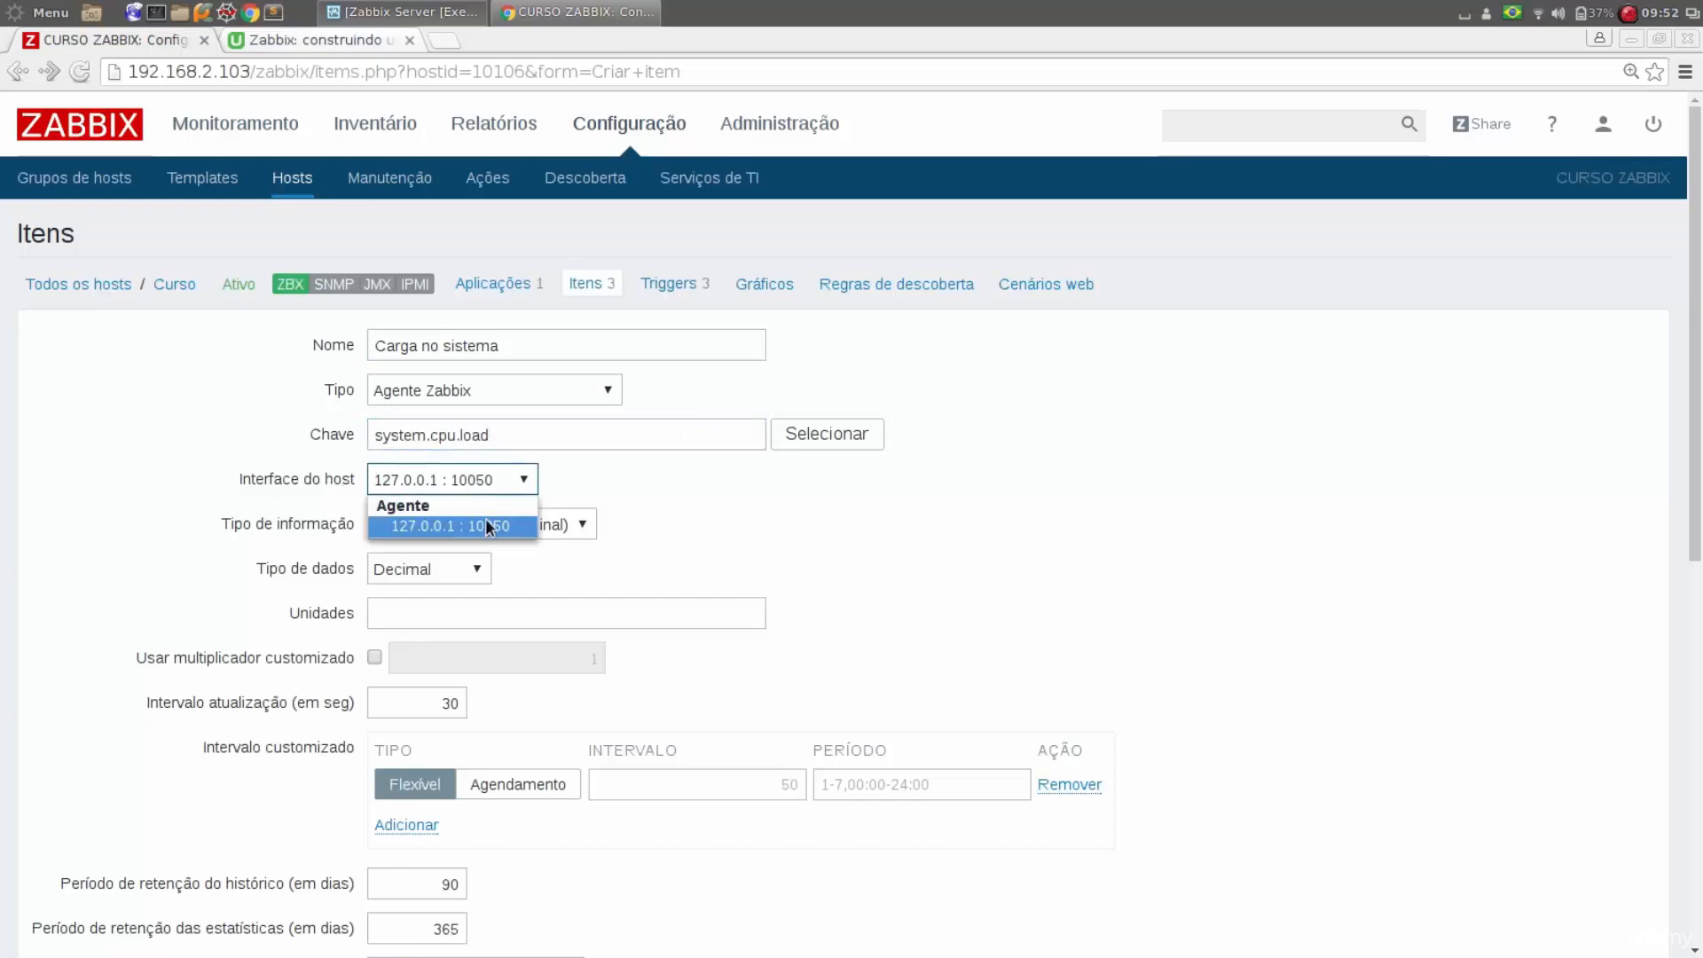
click(486, 527)
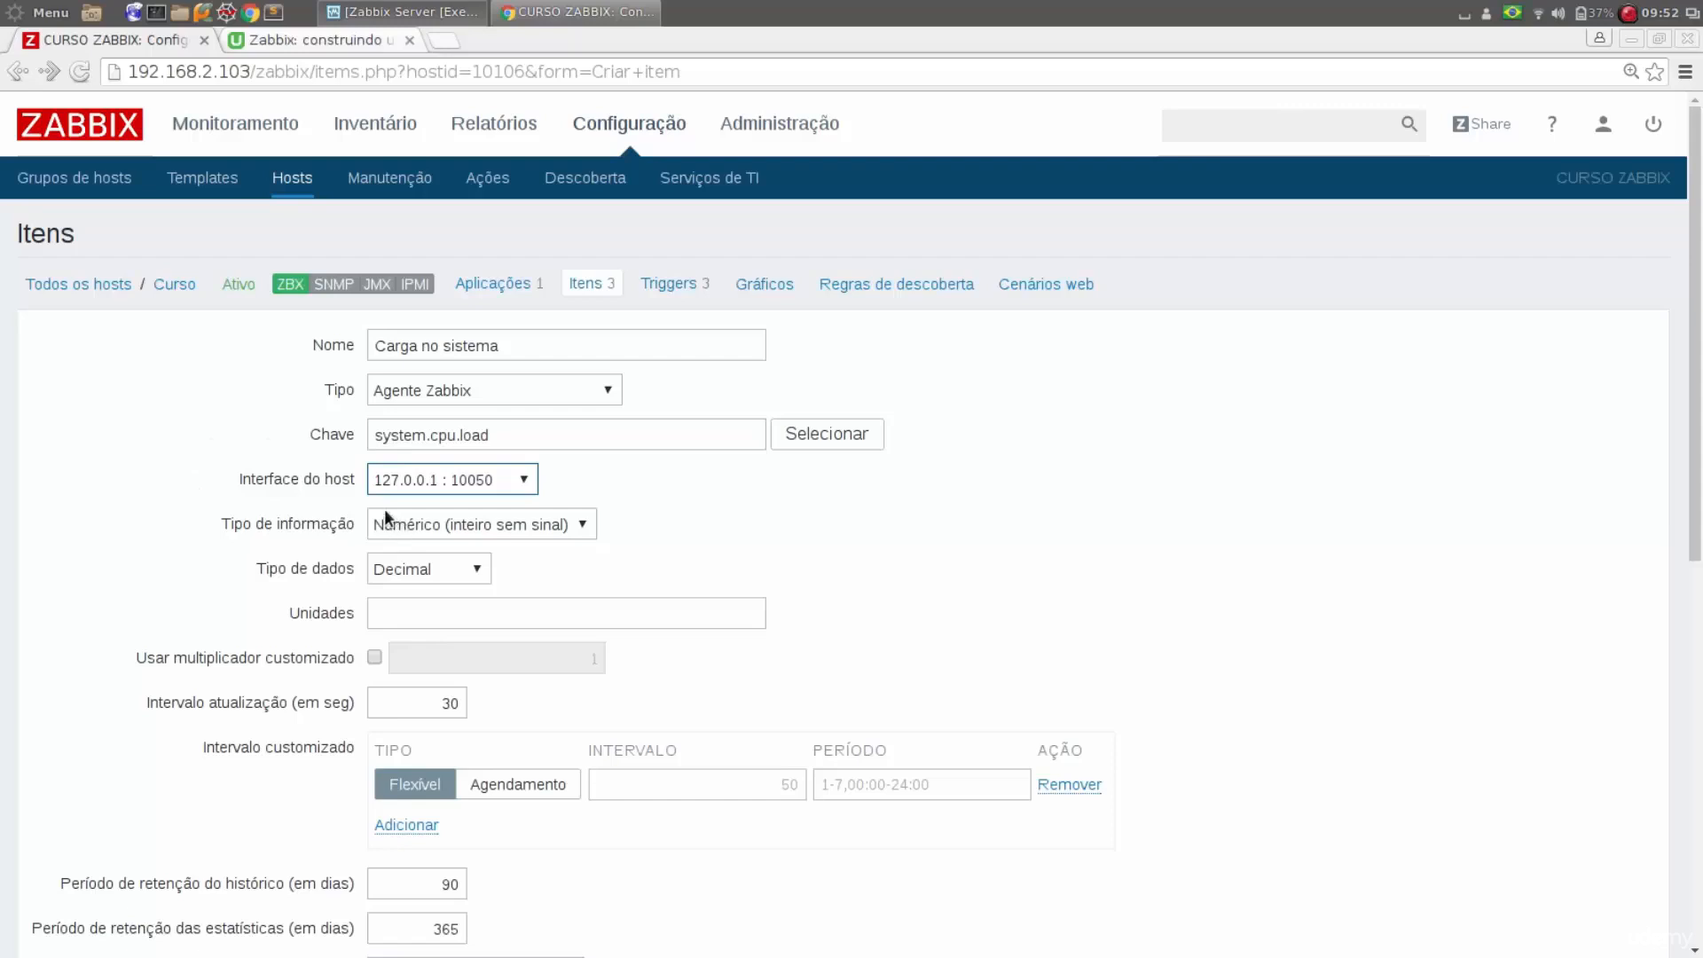
Open a terminal window beside the item form and run top to inspect the load average
click(162, 20)
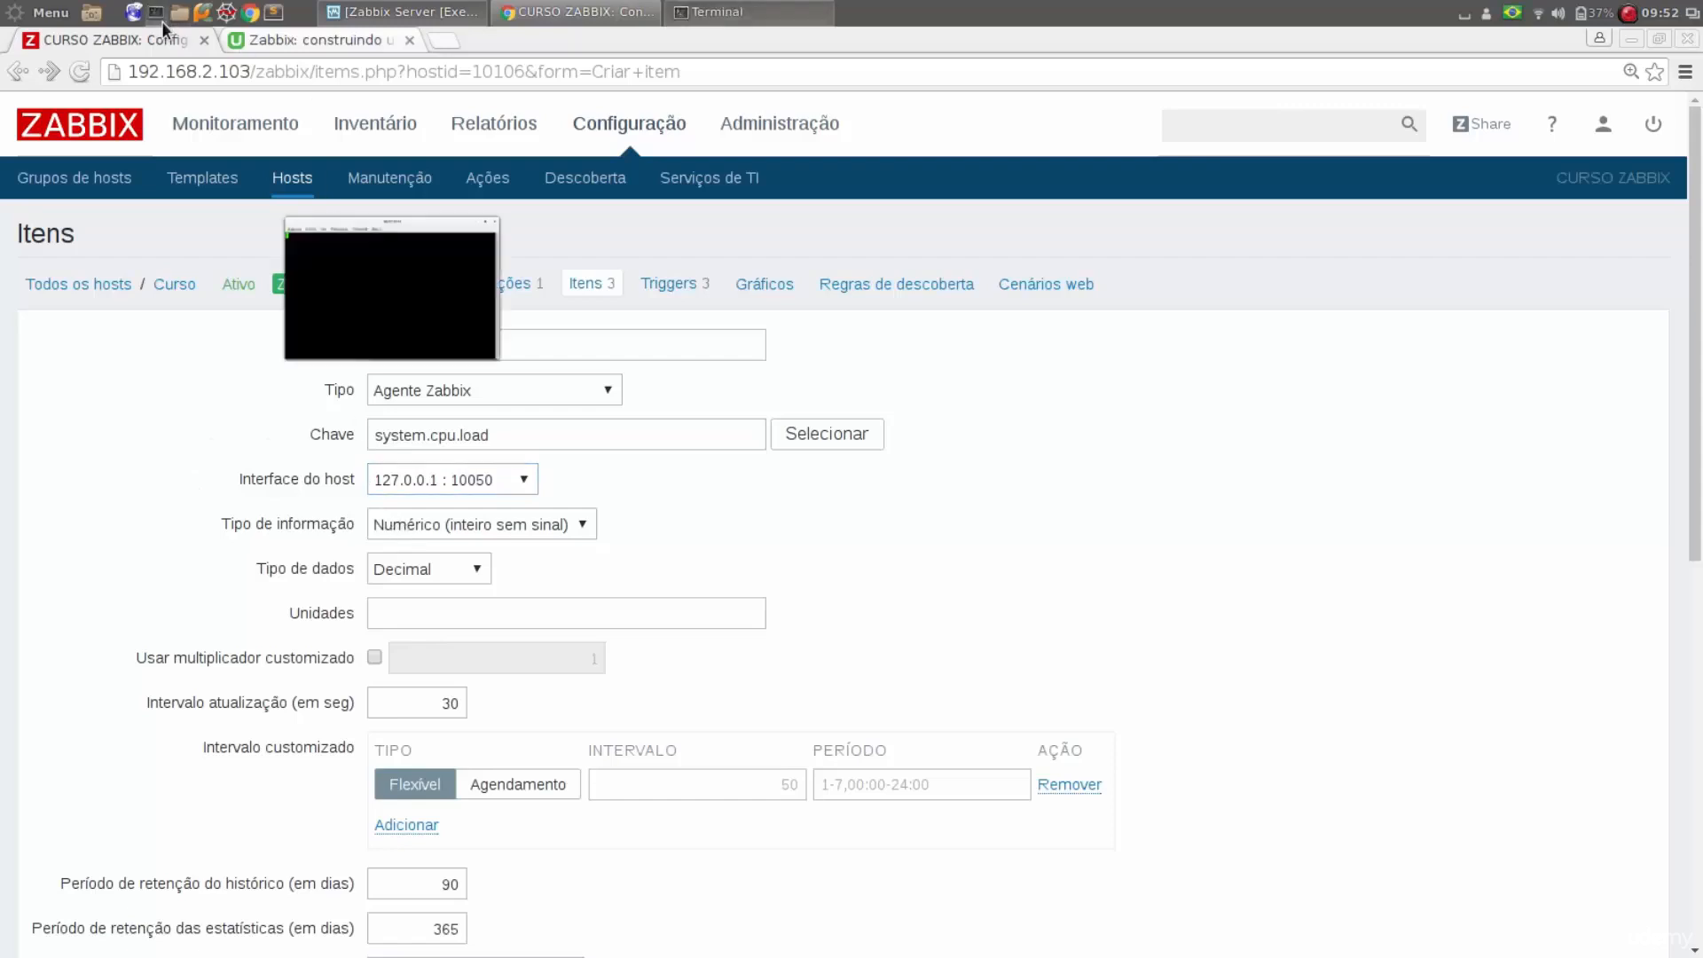
drag(314, 48, 1025, 328)
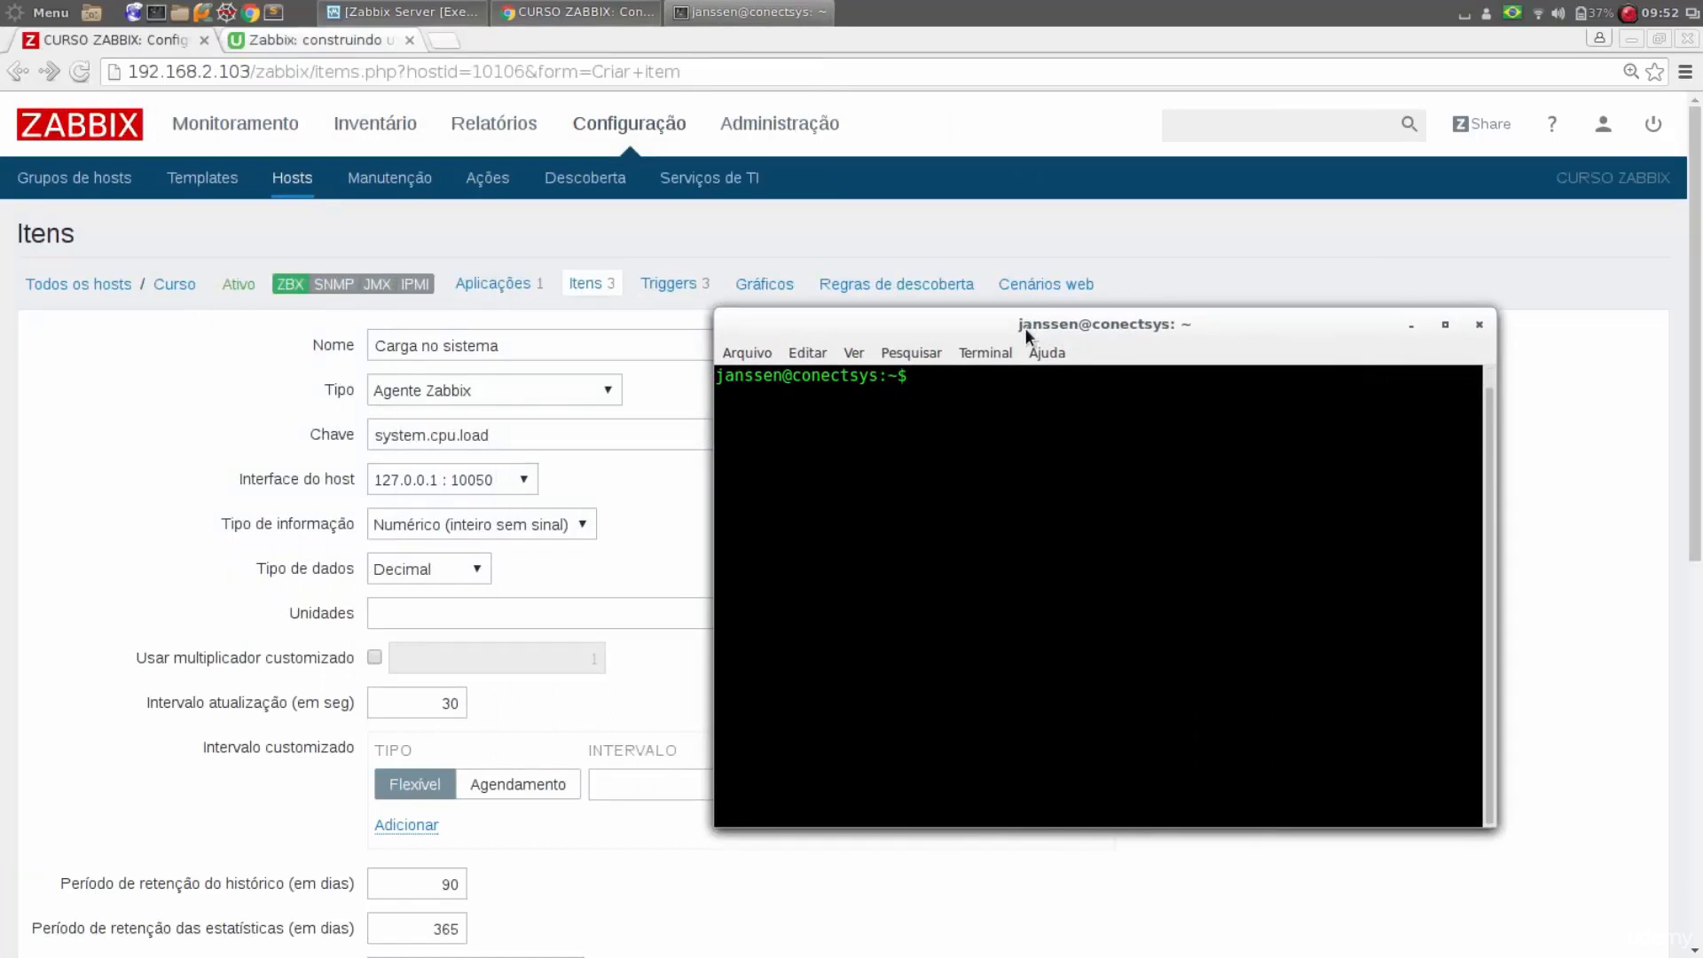
text(top)
key(Return)
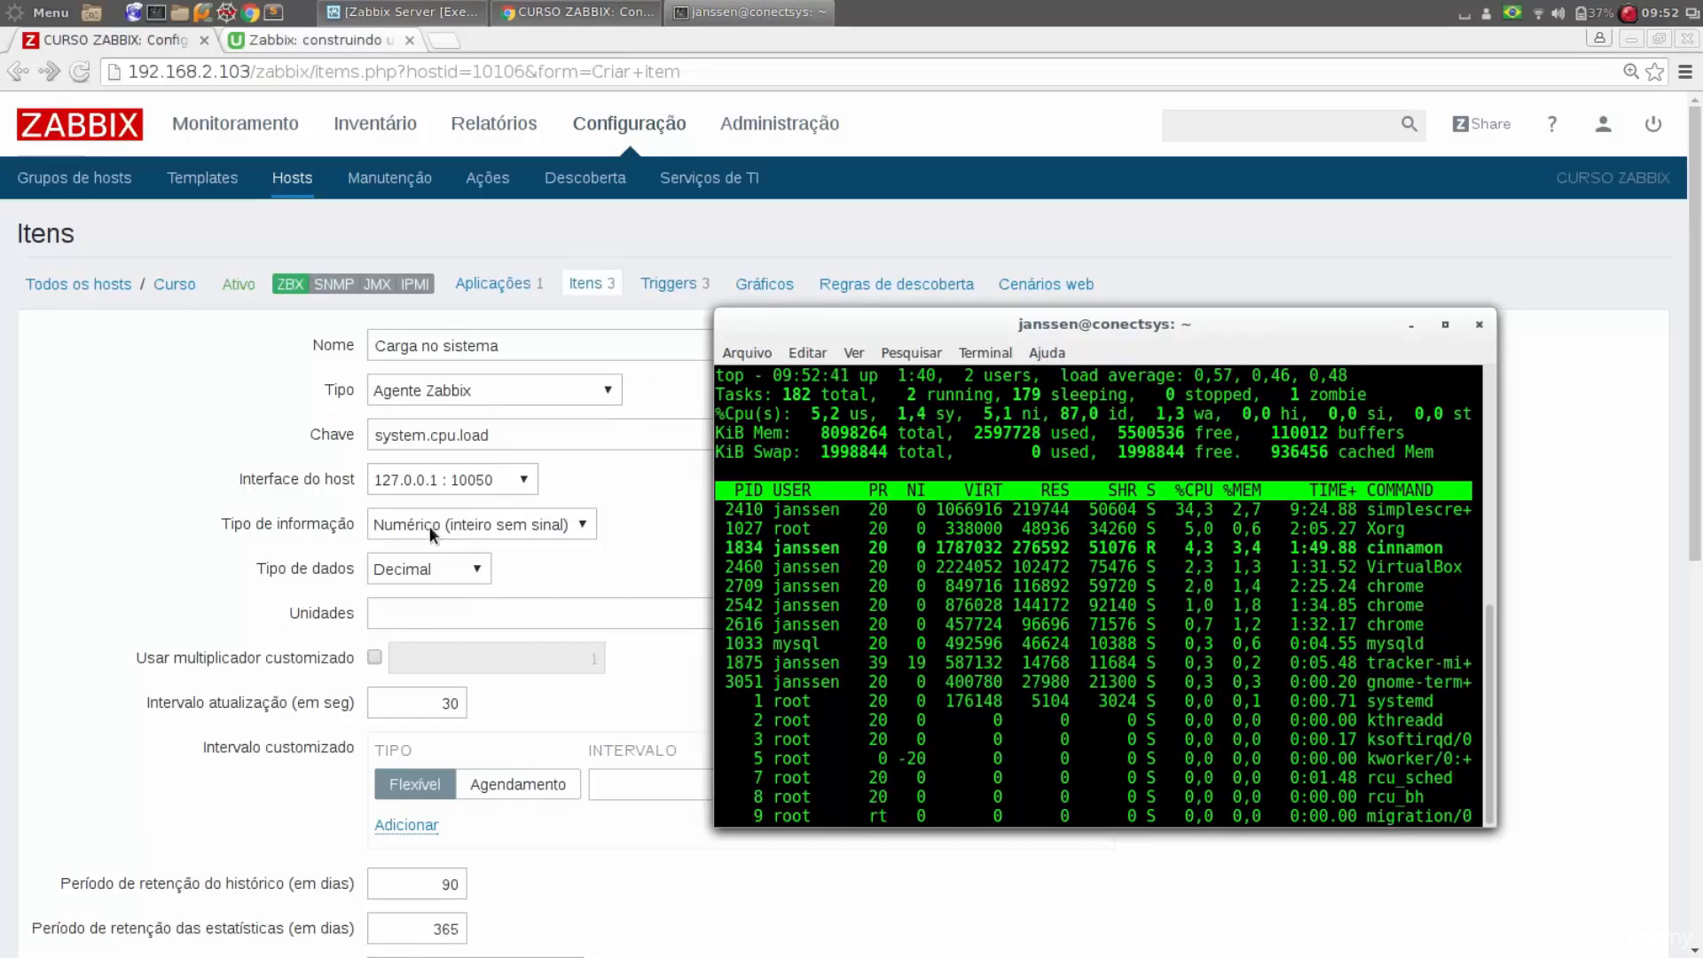
Back in the Zabbix item form, set the information type to Numérico (fracionário) and leave the units empty
click(503, 527)
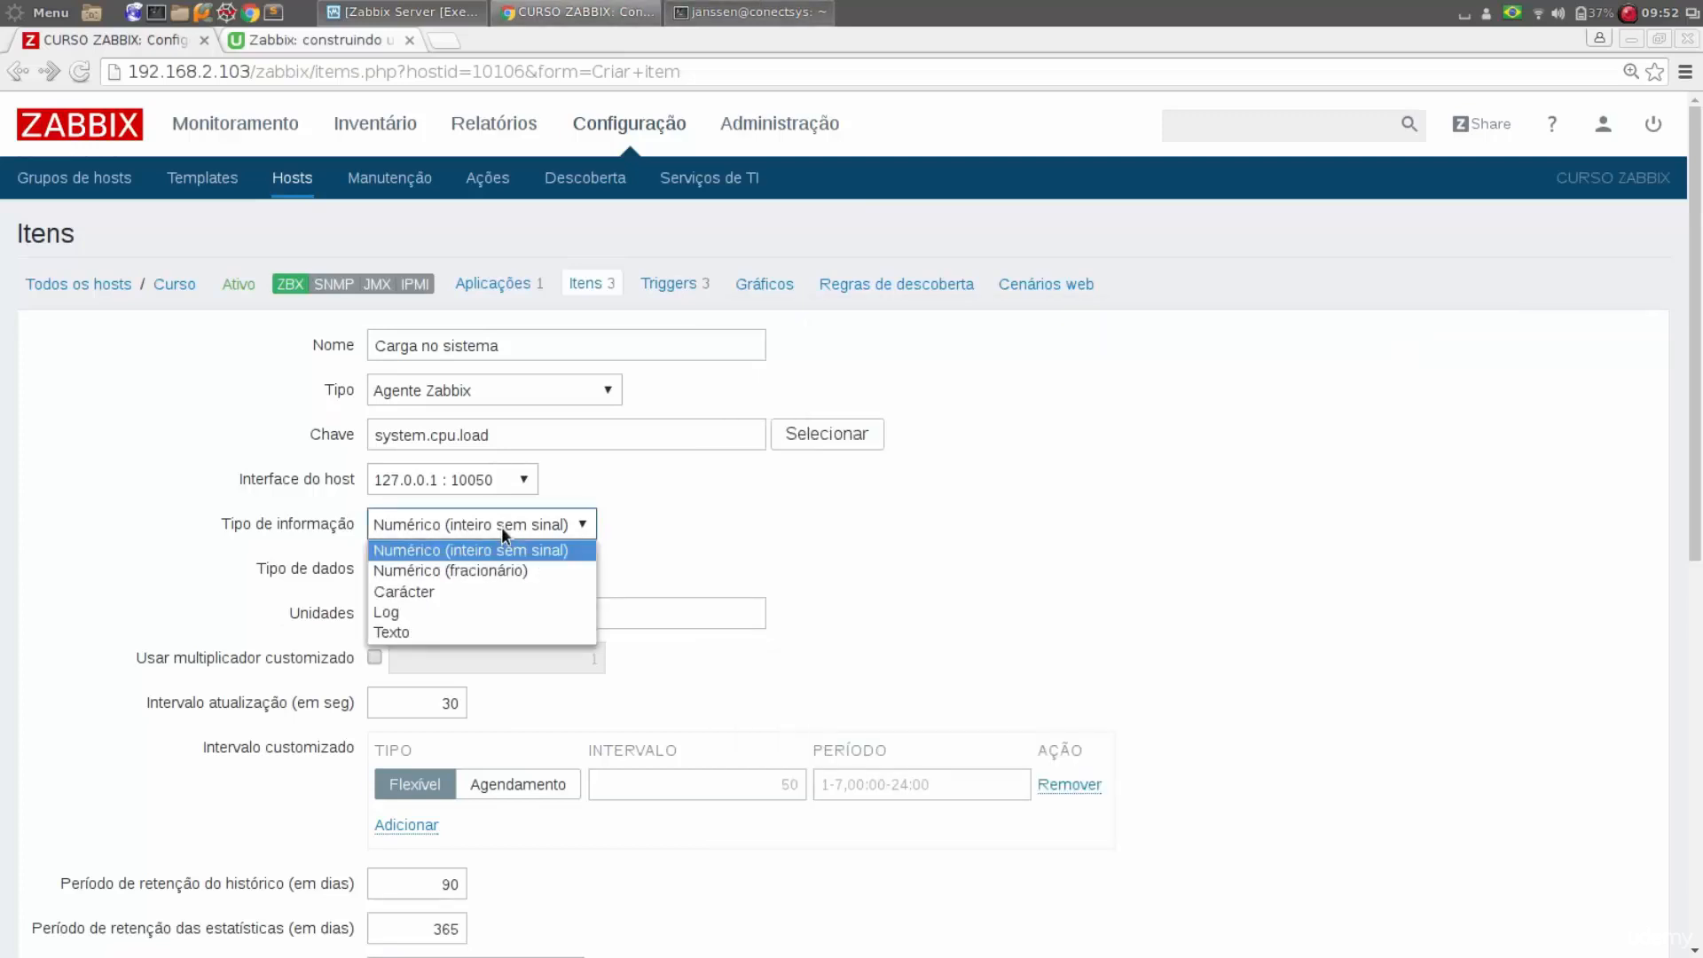
click(506, 573)
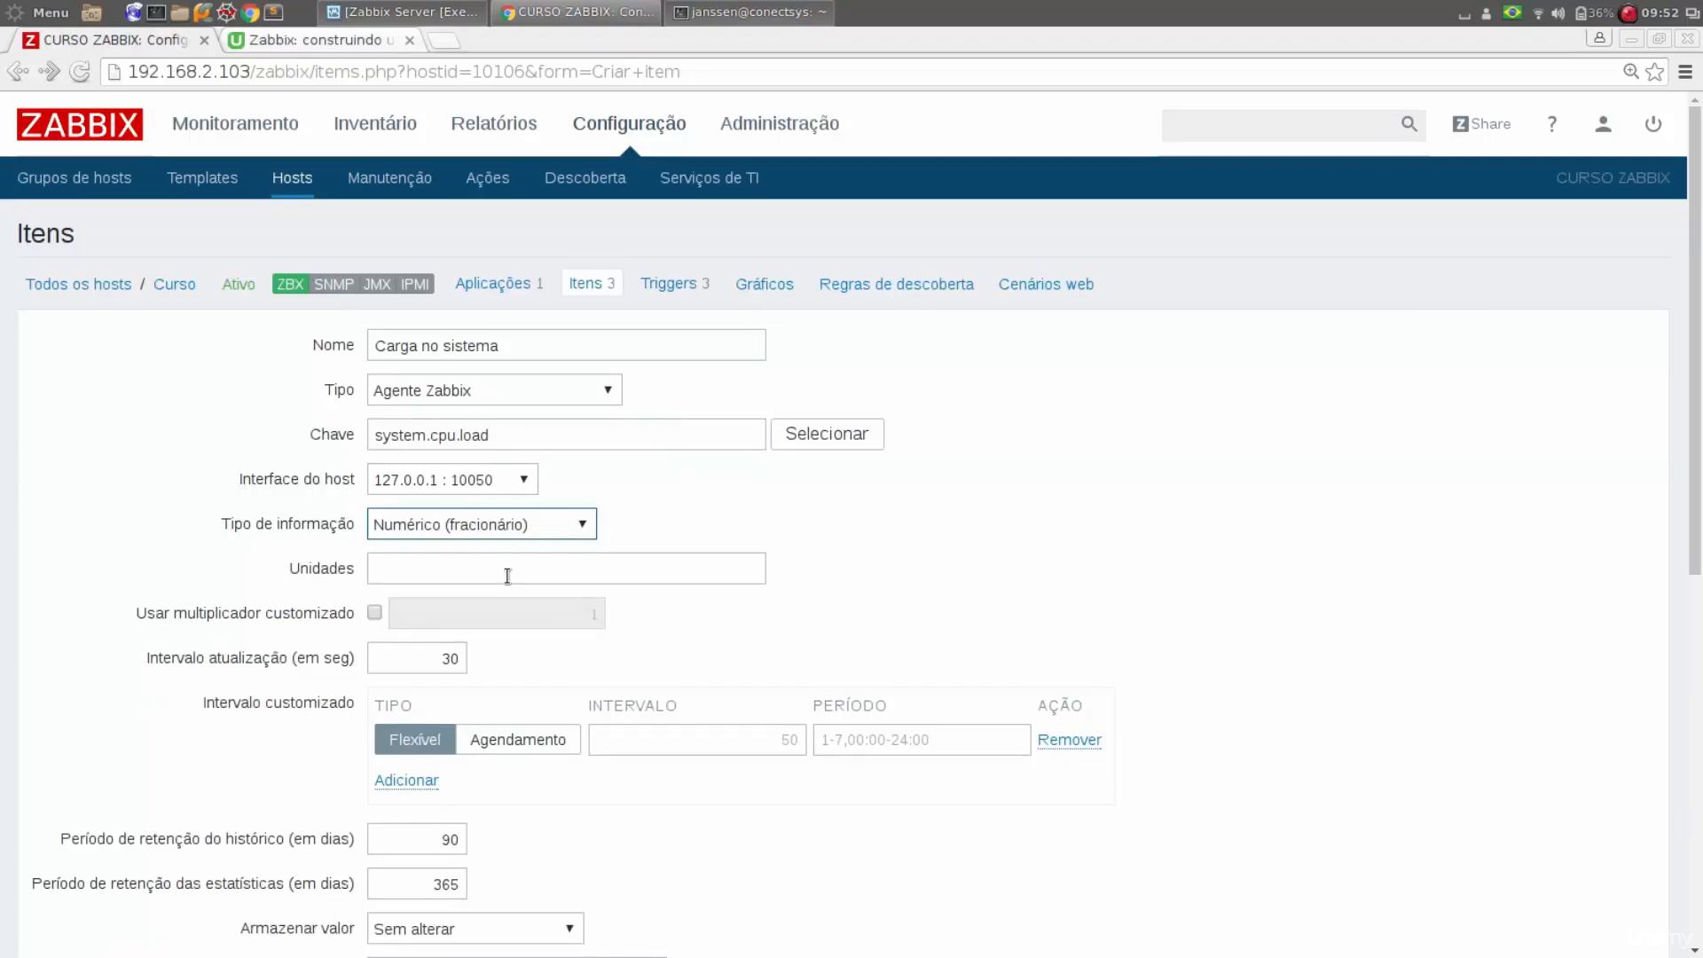
click(507, 577)
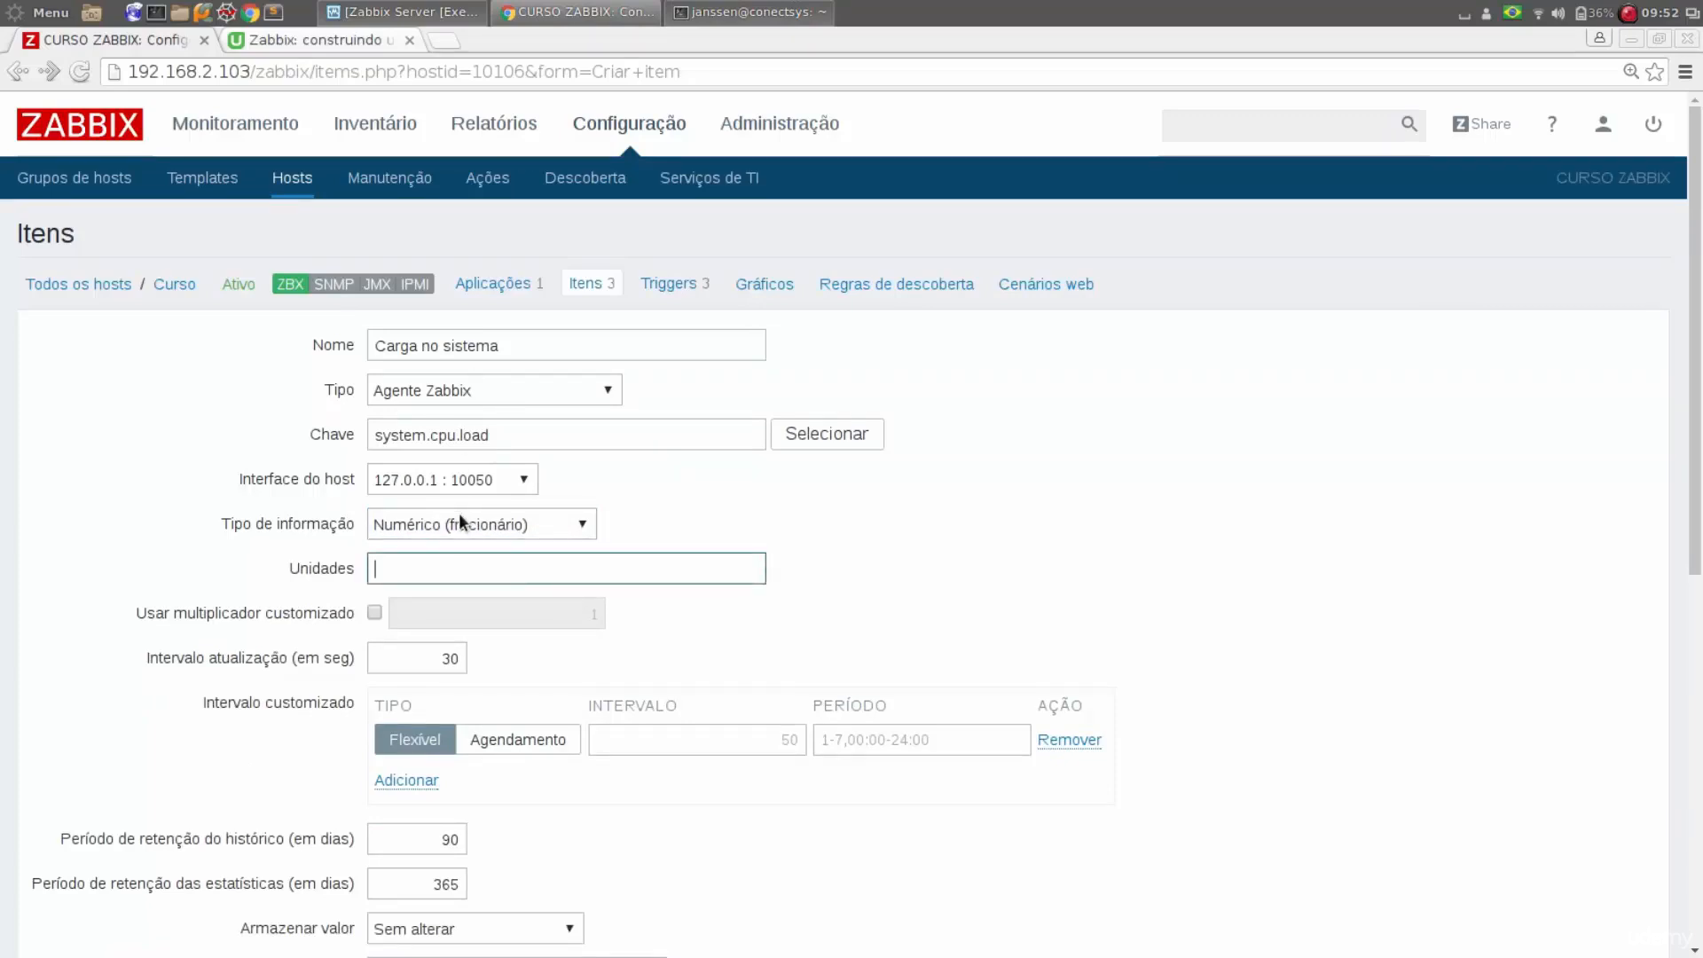
scroll(1161, 479, down, 1)
click(1162, 475)
scroll(1162, 476, down, 1)
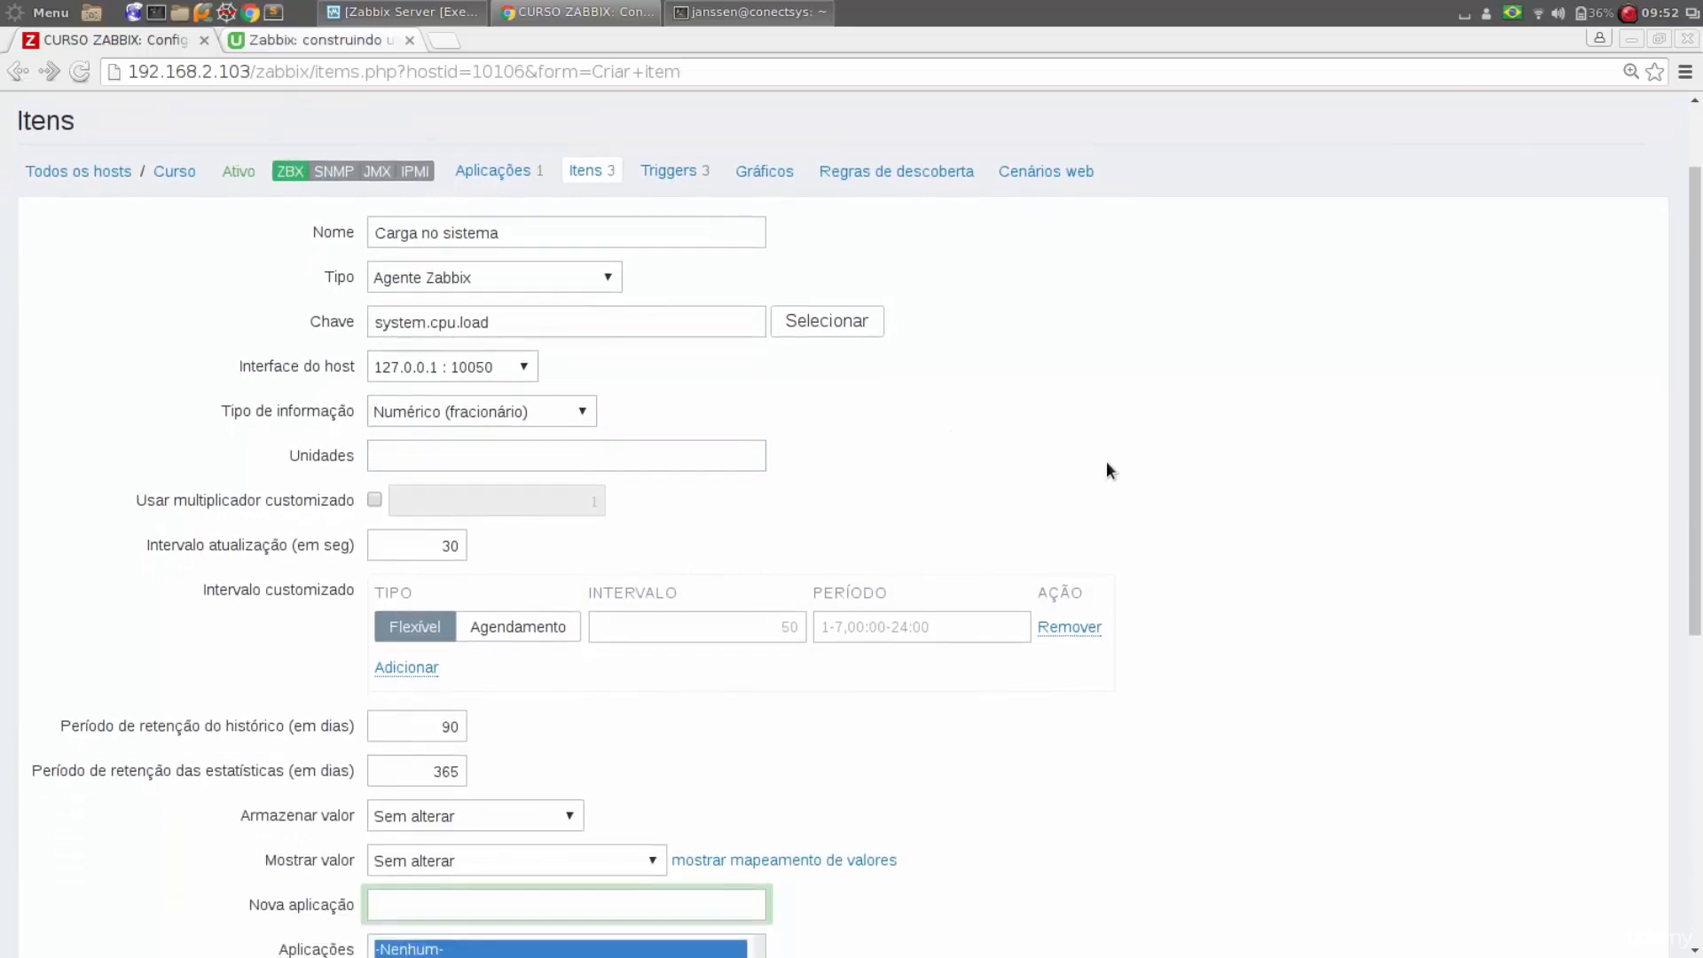
Compare the Agendamento and Flexível options of the custom interval, ending on Flexível
click(436, 554)
click(495, 640)
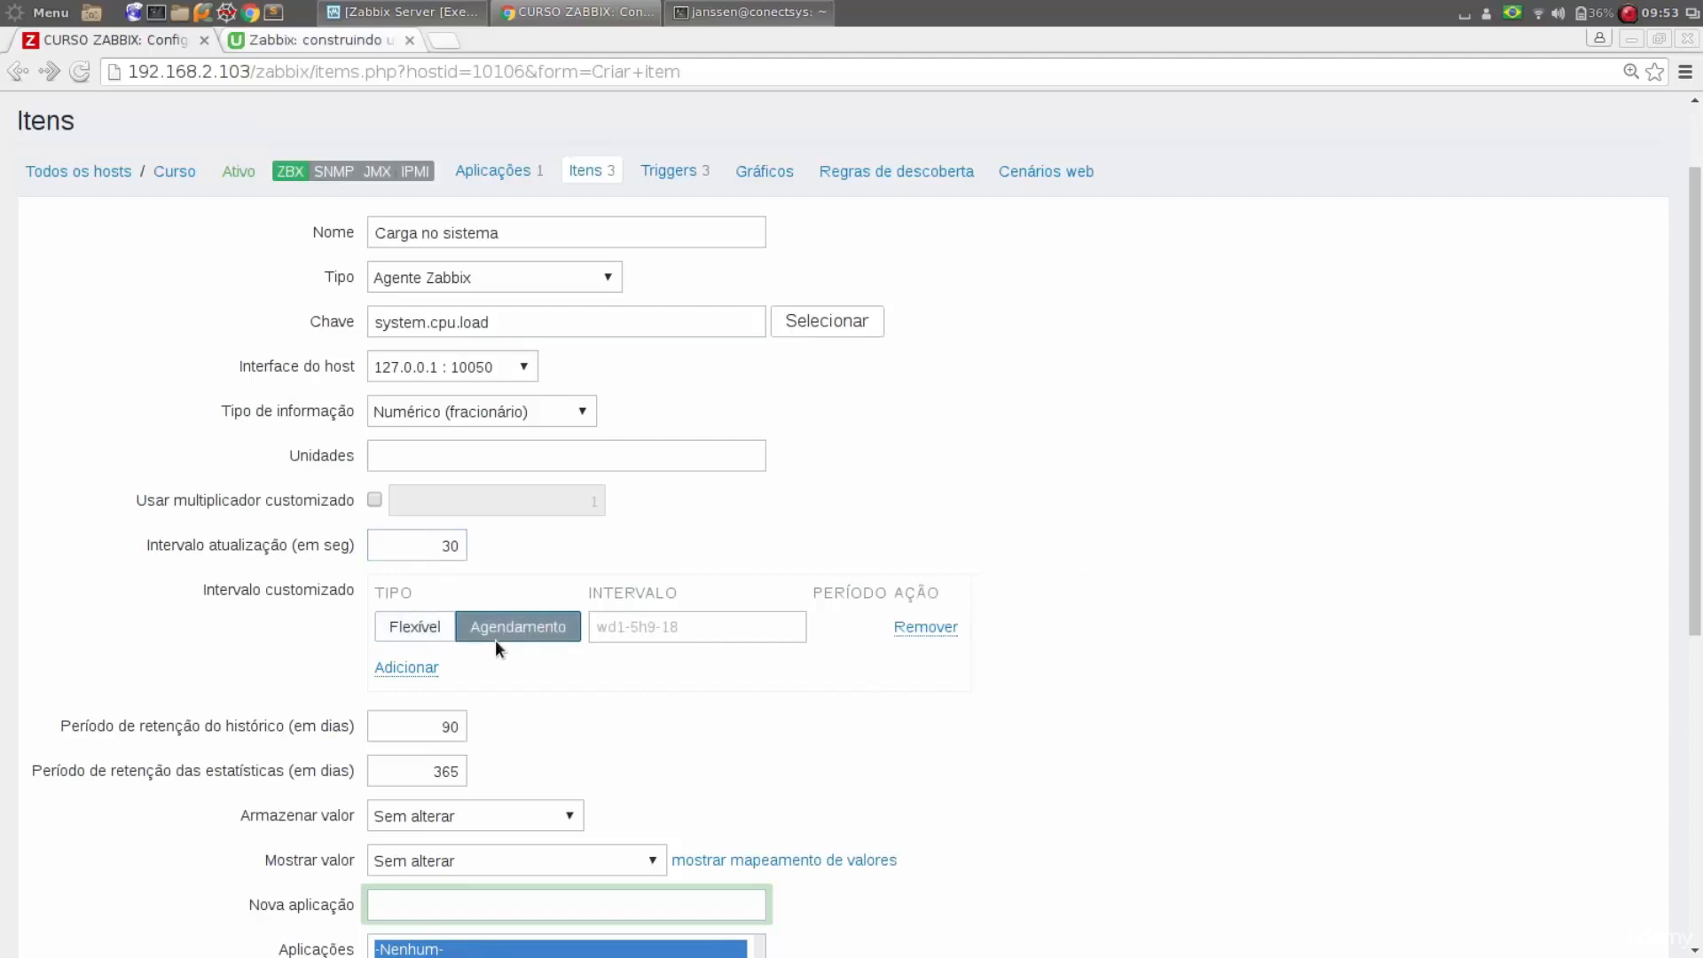
click(434, 631)
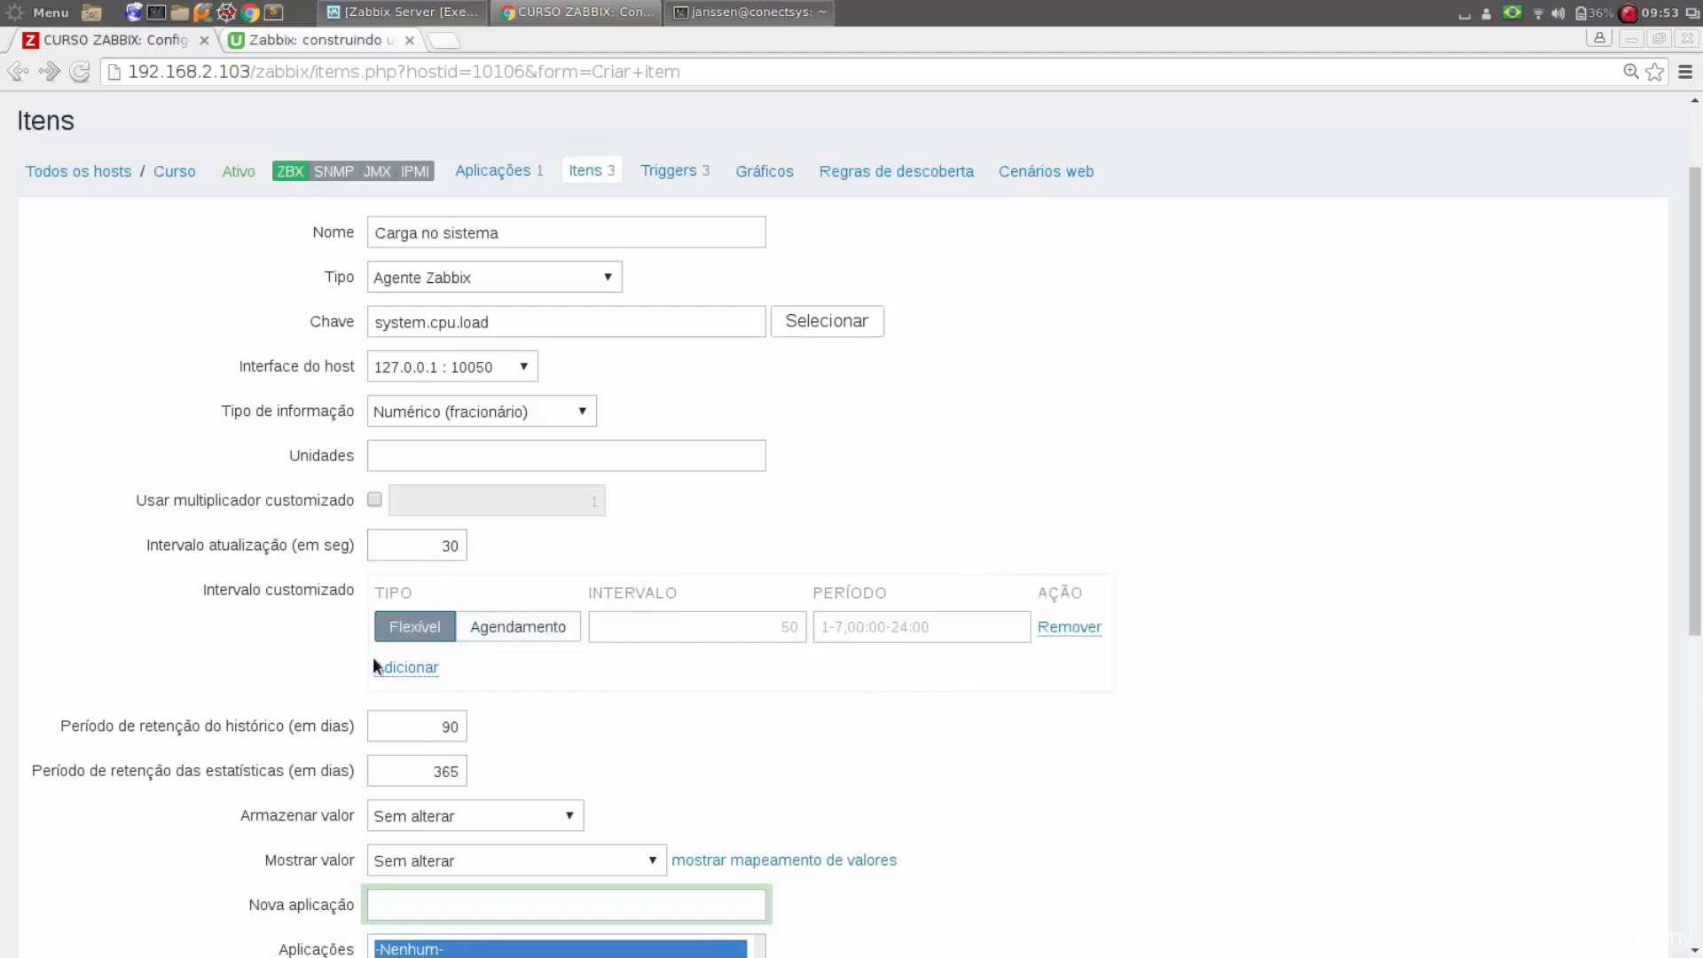
Review the history retention period and the Armazenar valor options, keeping Sem alterar
scroll(246, 658, down, 1)
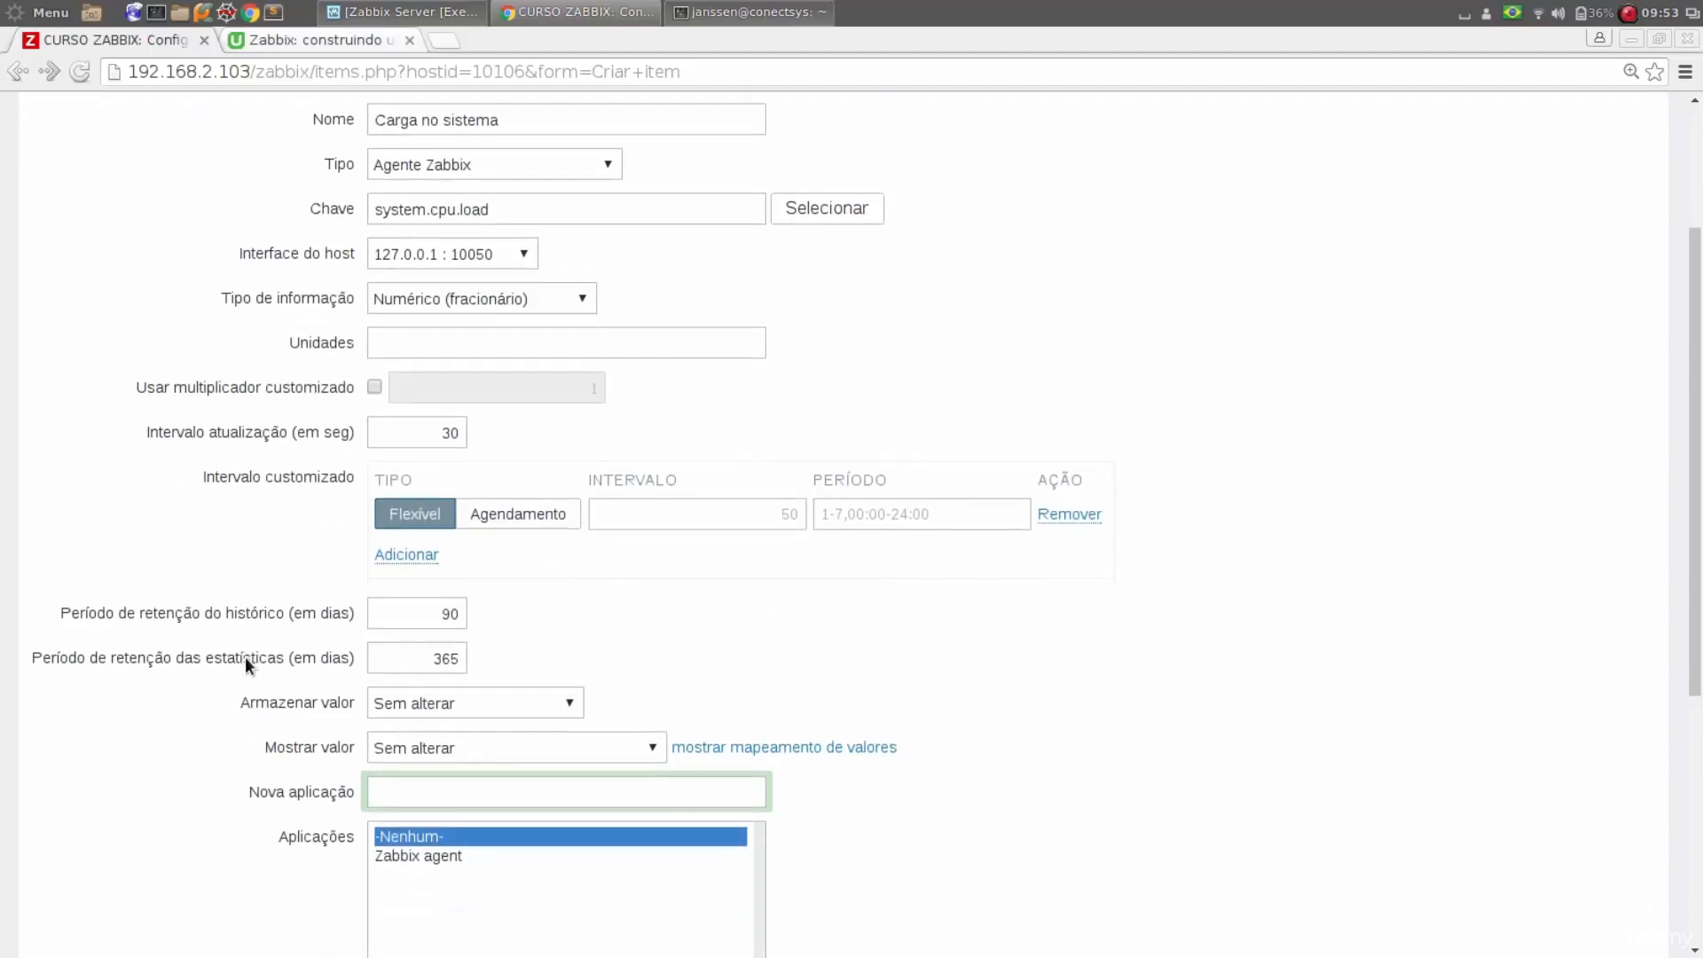
click(391, 613)
scroll(802, 450, down, 4)
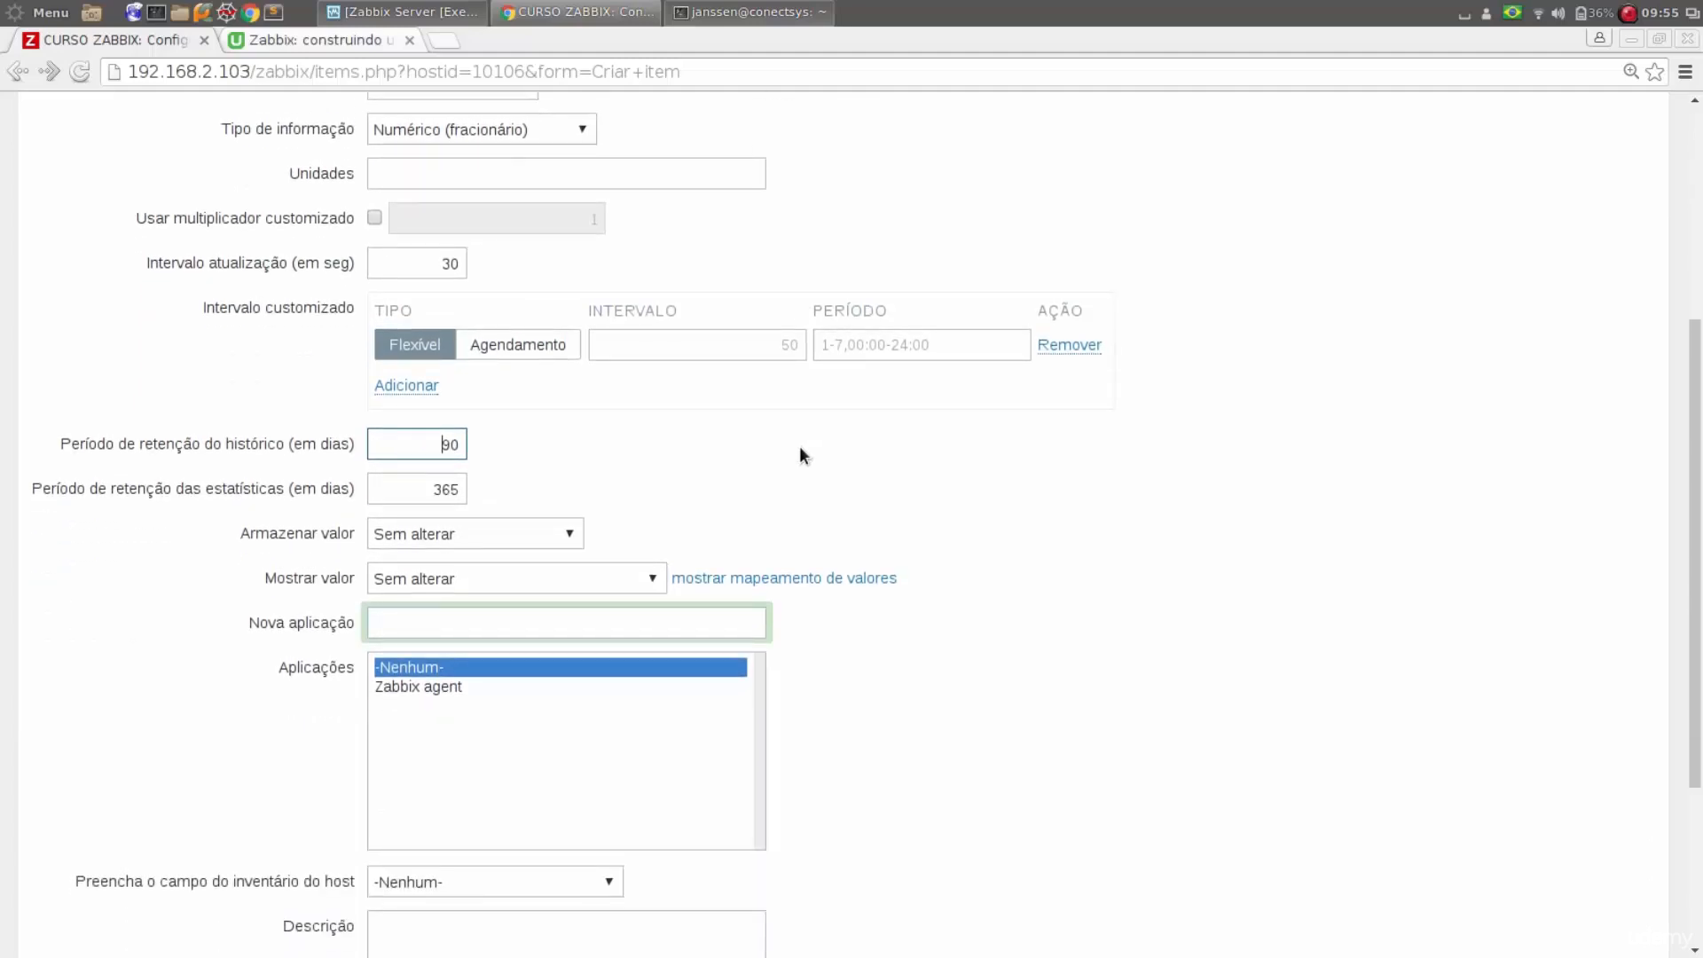
click(564, 536)
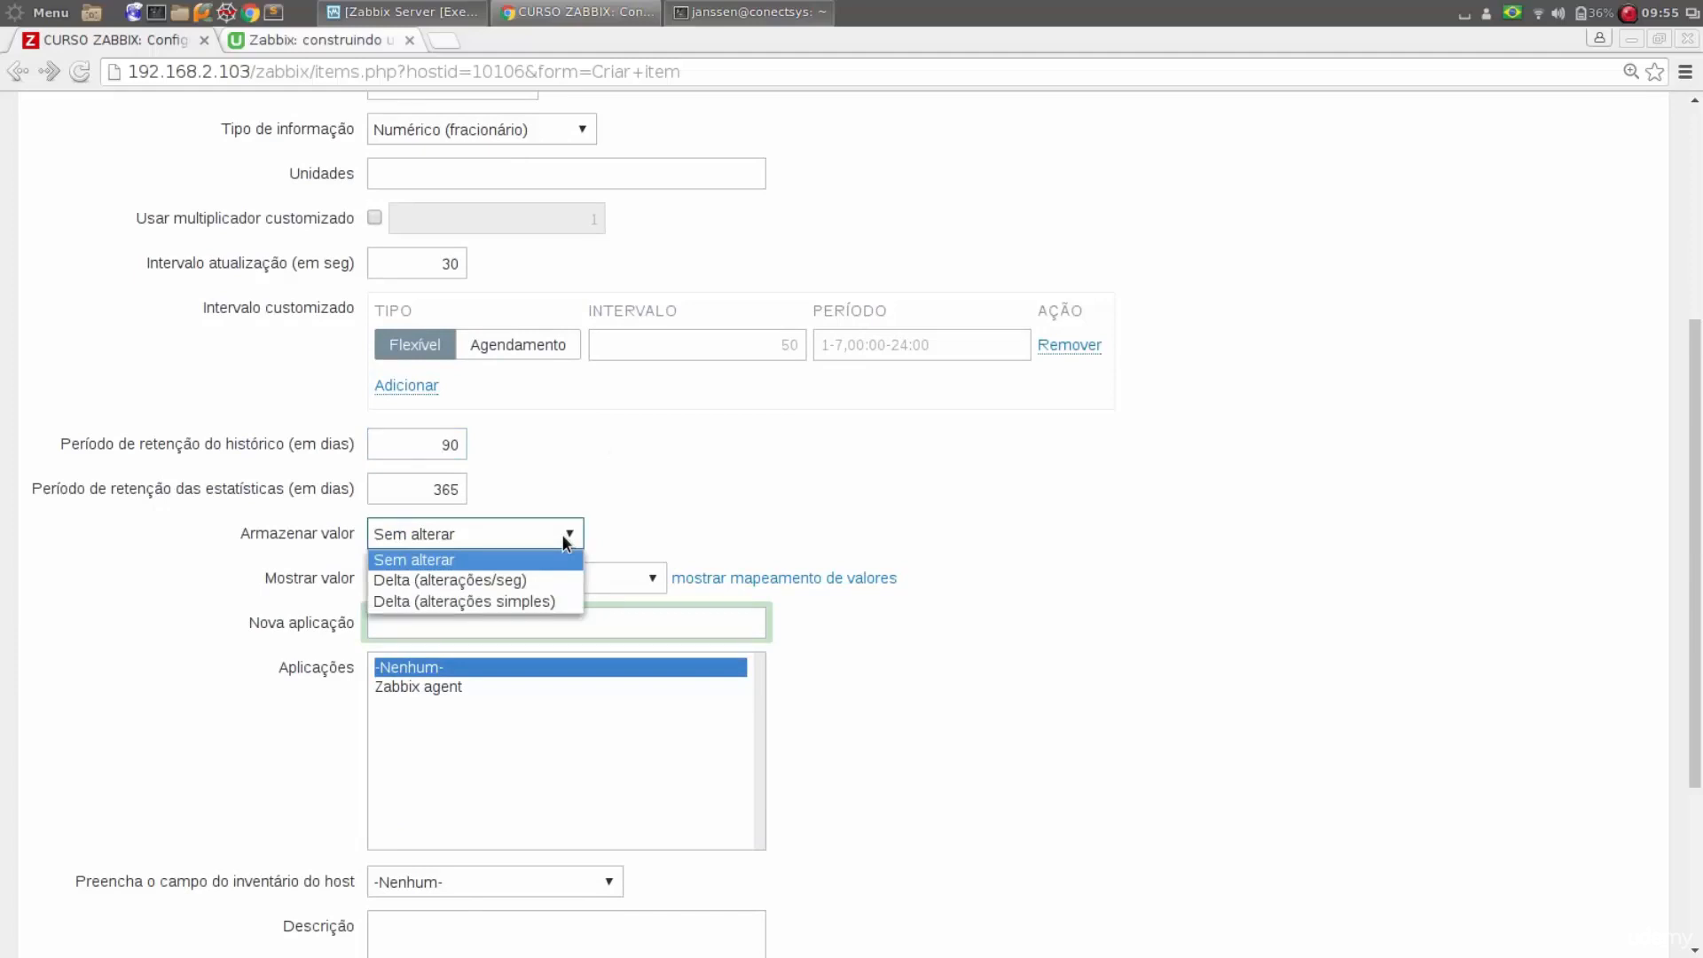
click(665, 502)
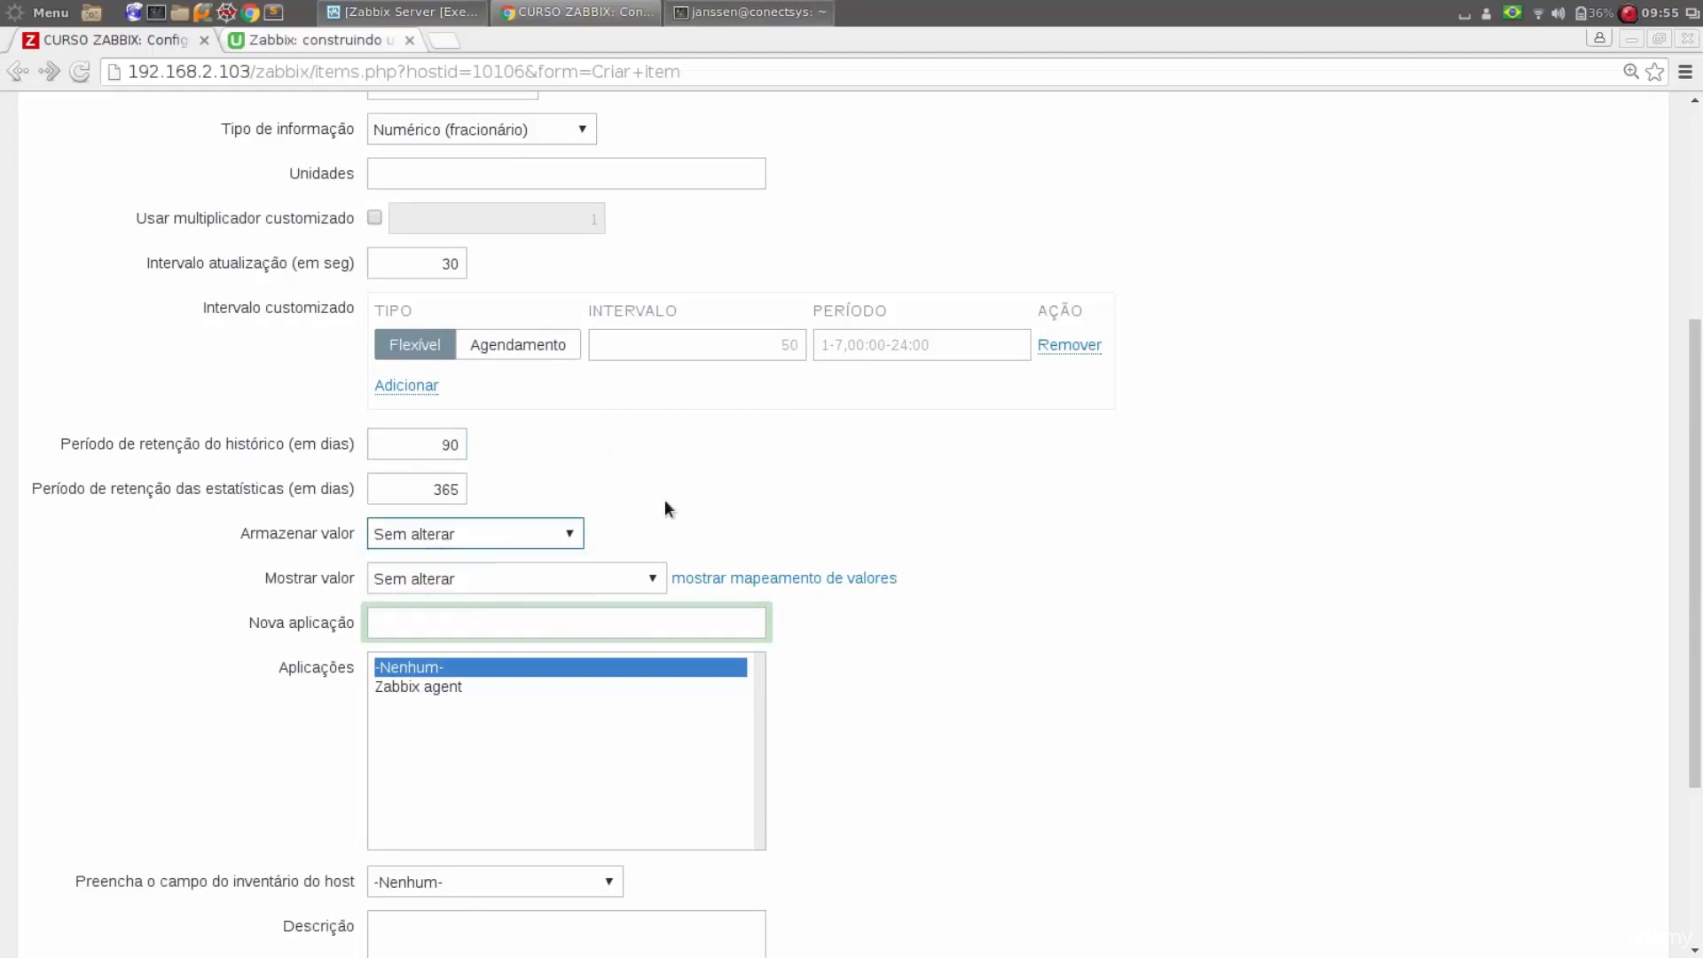
scroll(1160, 589, up, 5)
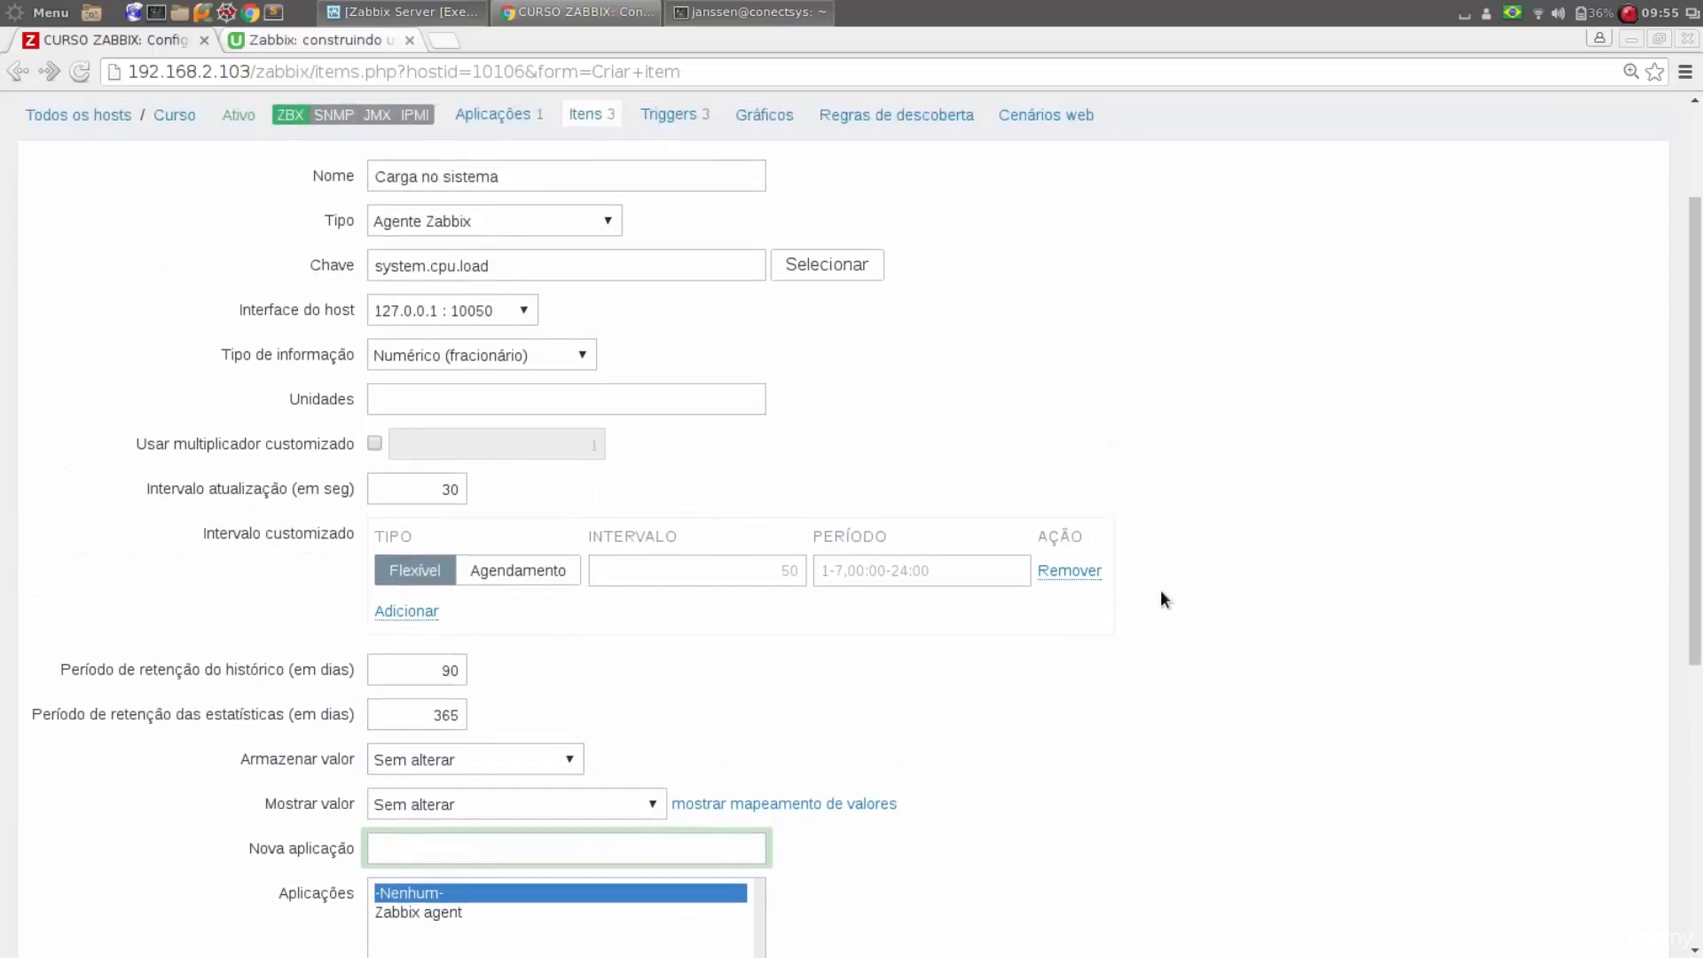
scroll(1162, 593, down, 3)
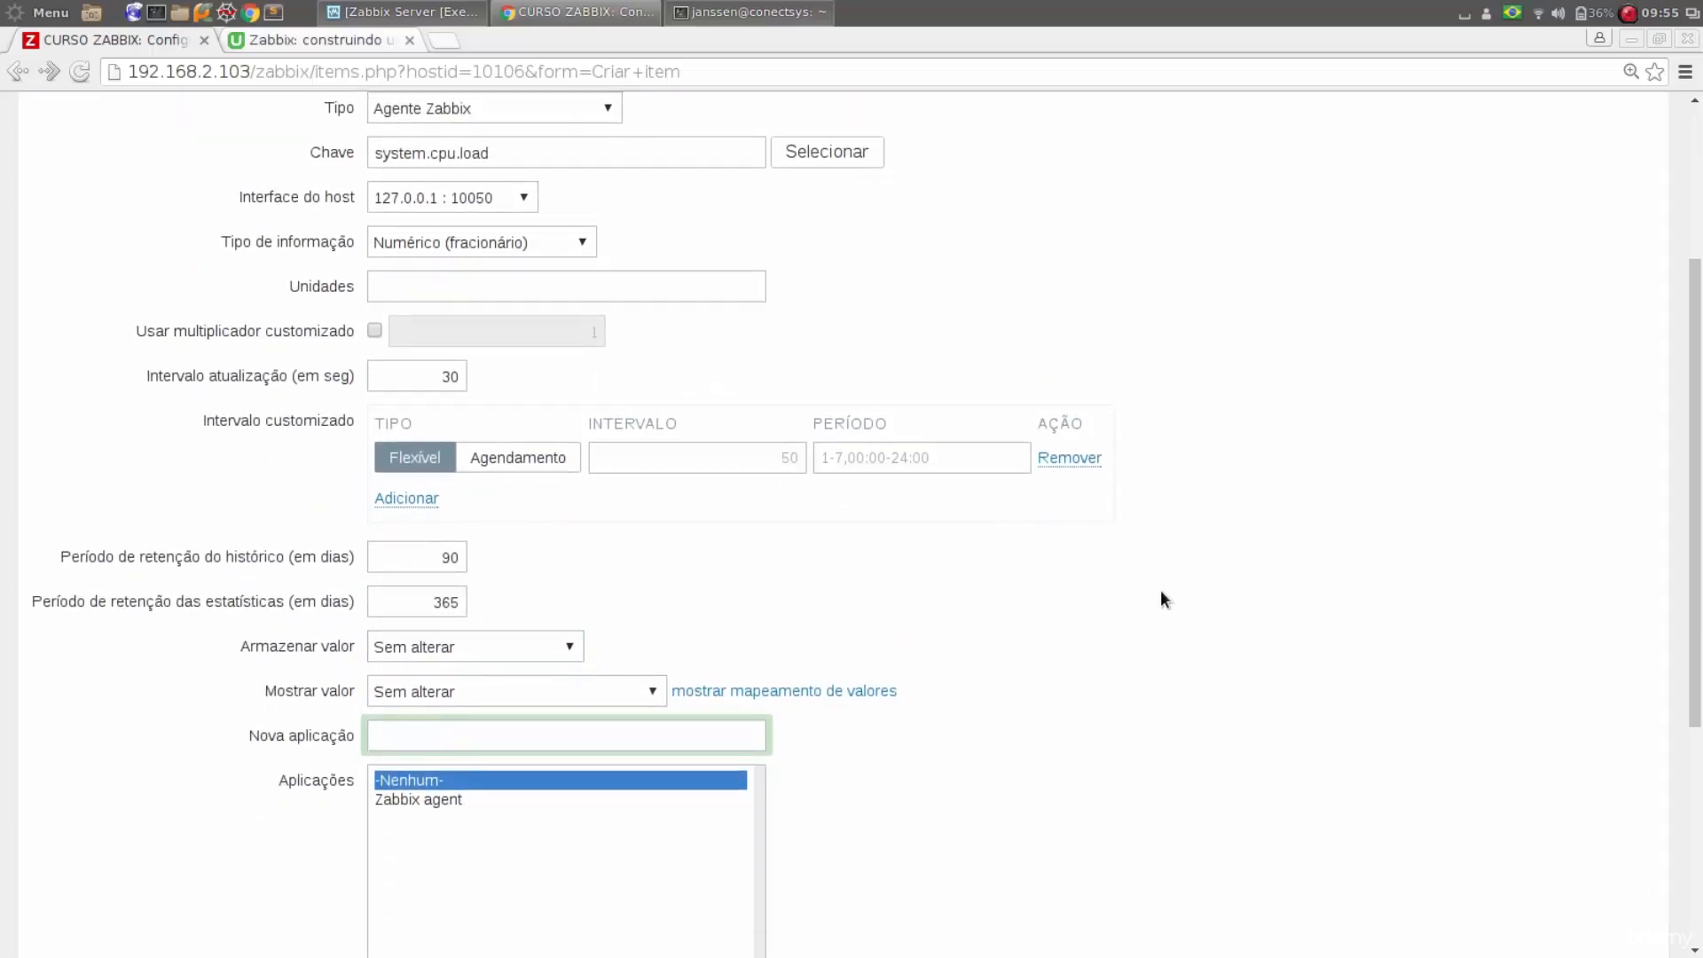
click(473, 633)
click(859, 654)
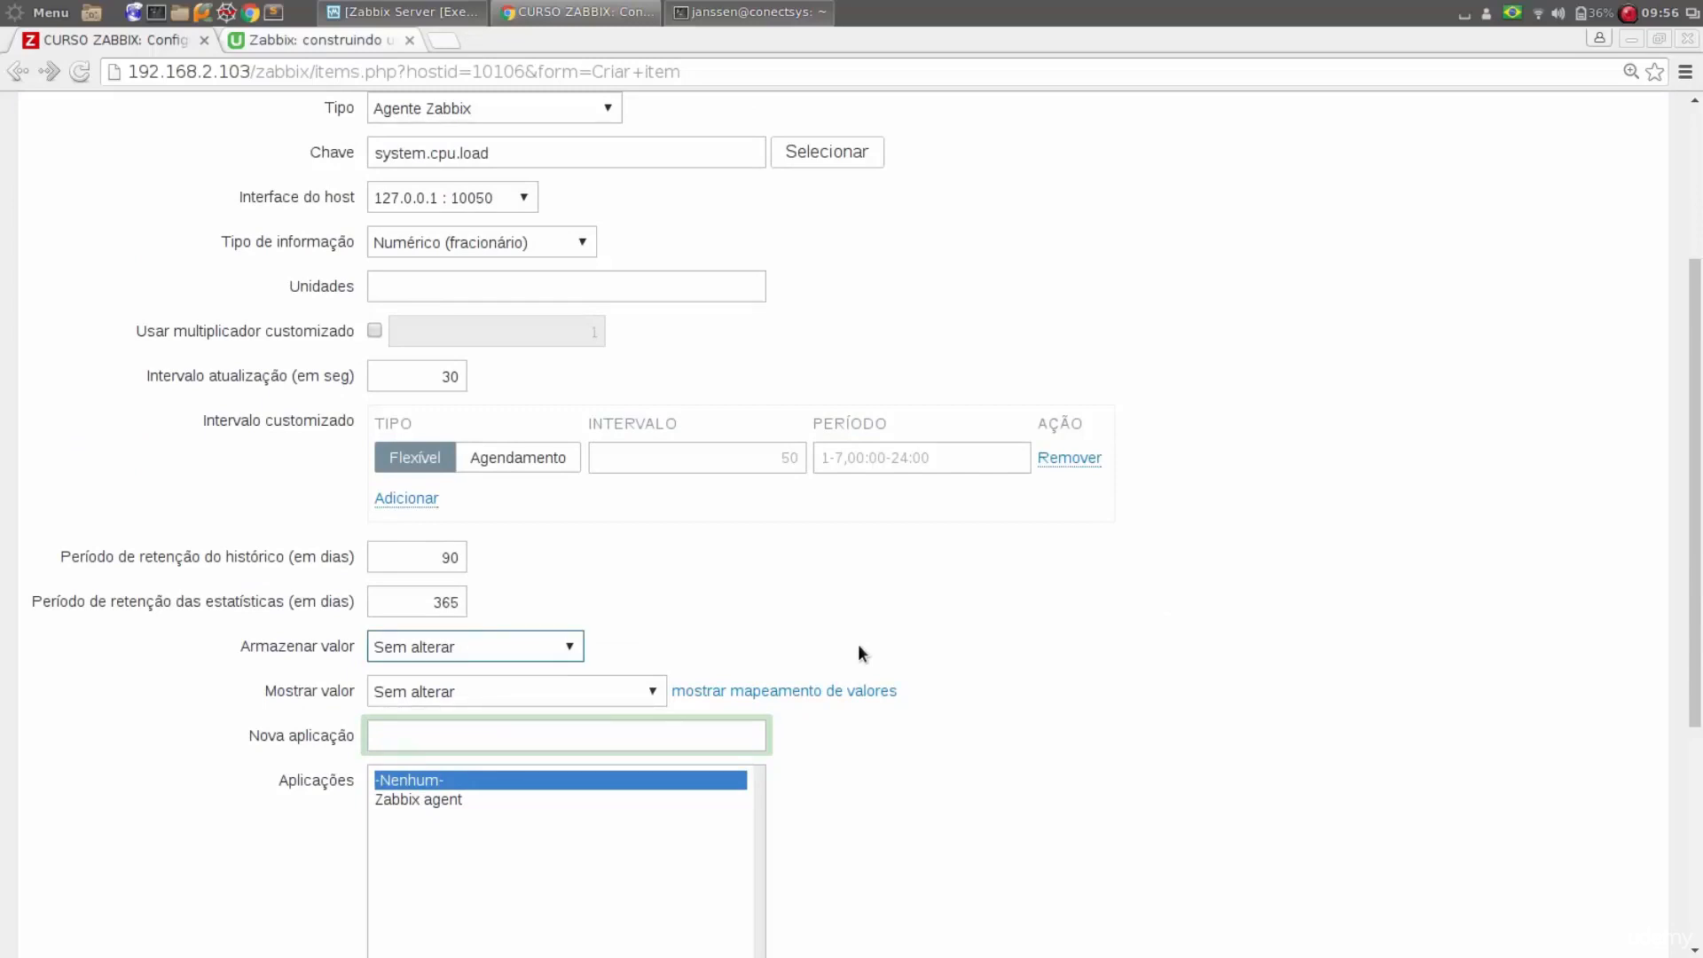
Switch to the terminal to check the load average in top, and return to review the item's Armazenar valor options
key(alt+Tab)
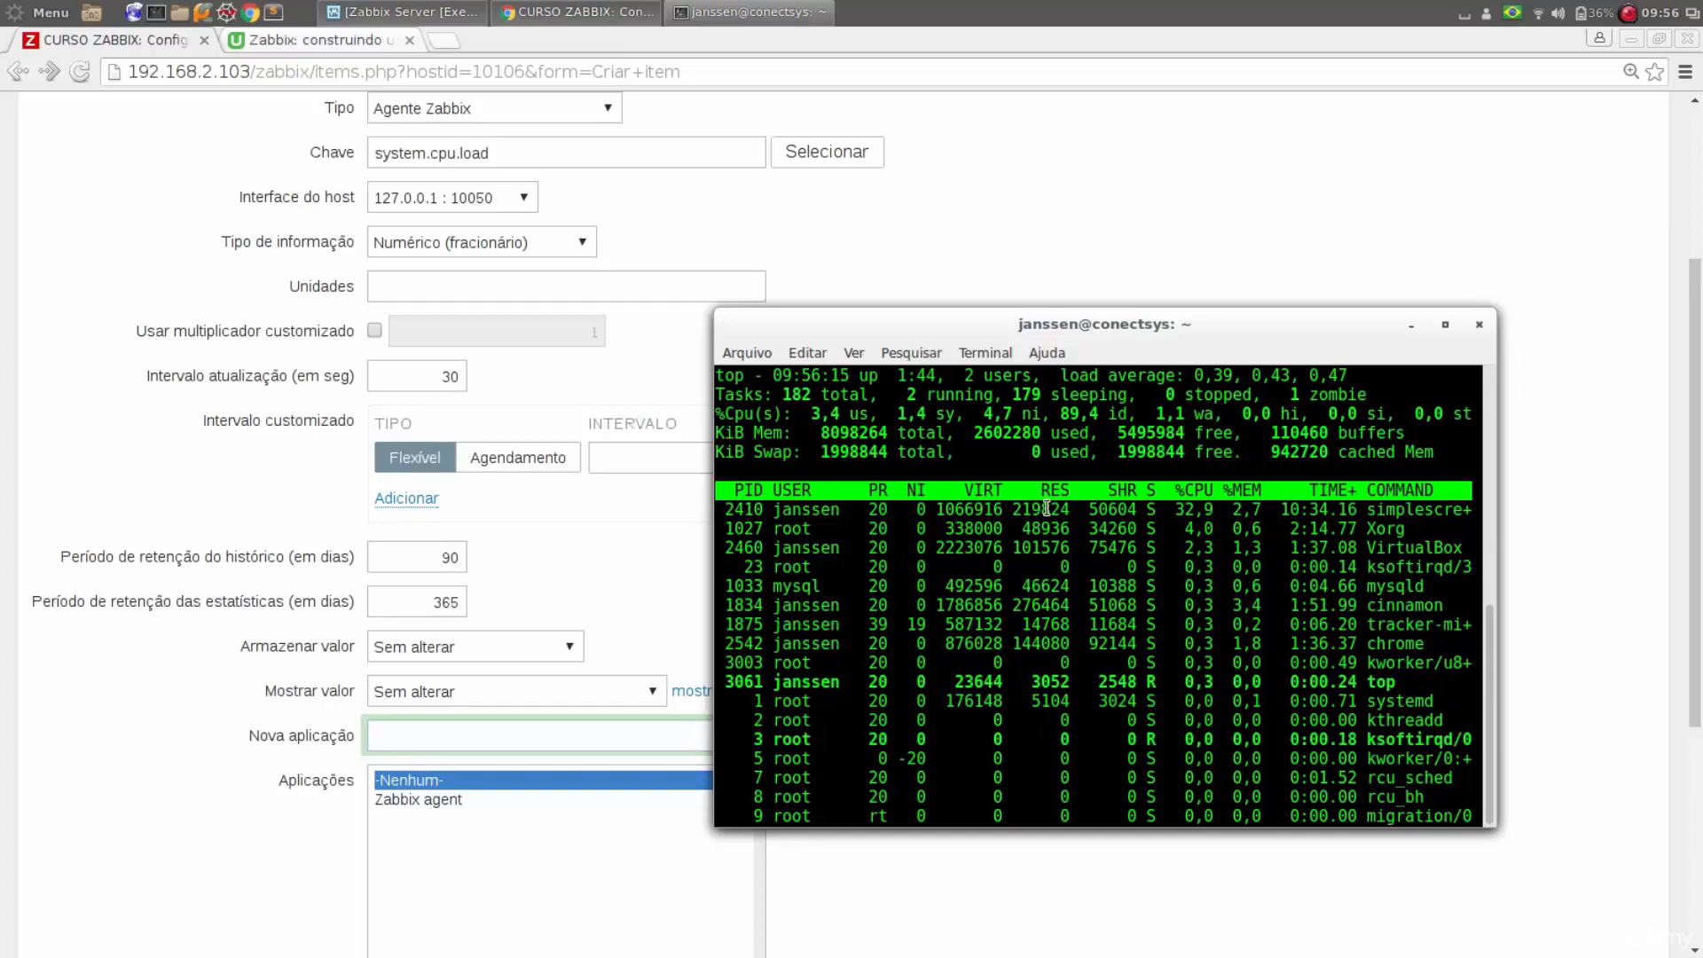
click(410, 649)
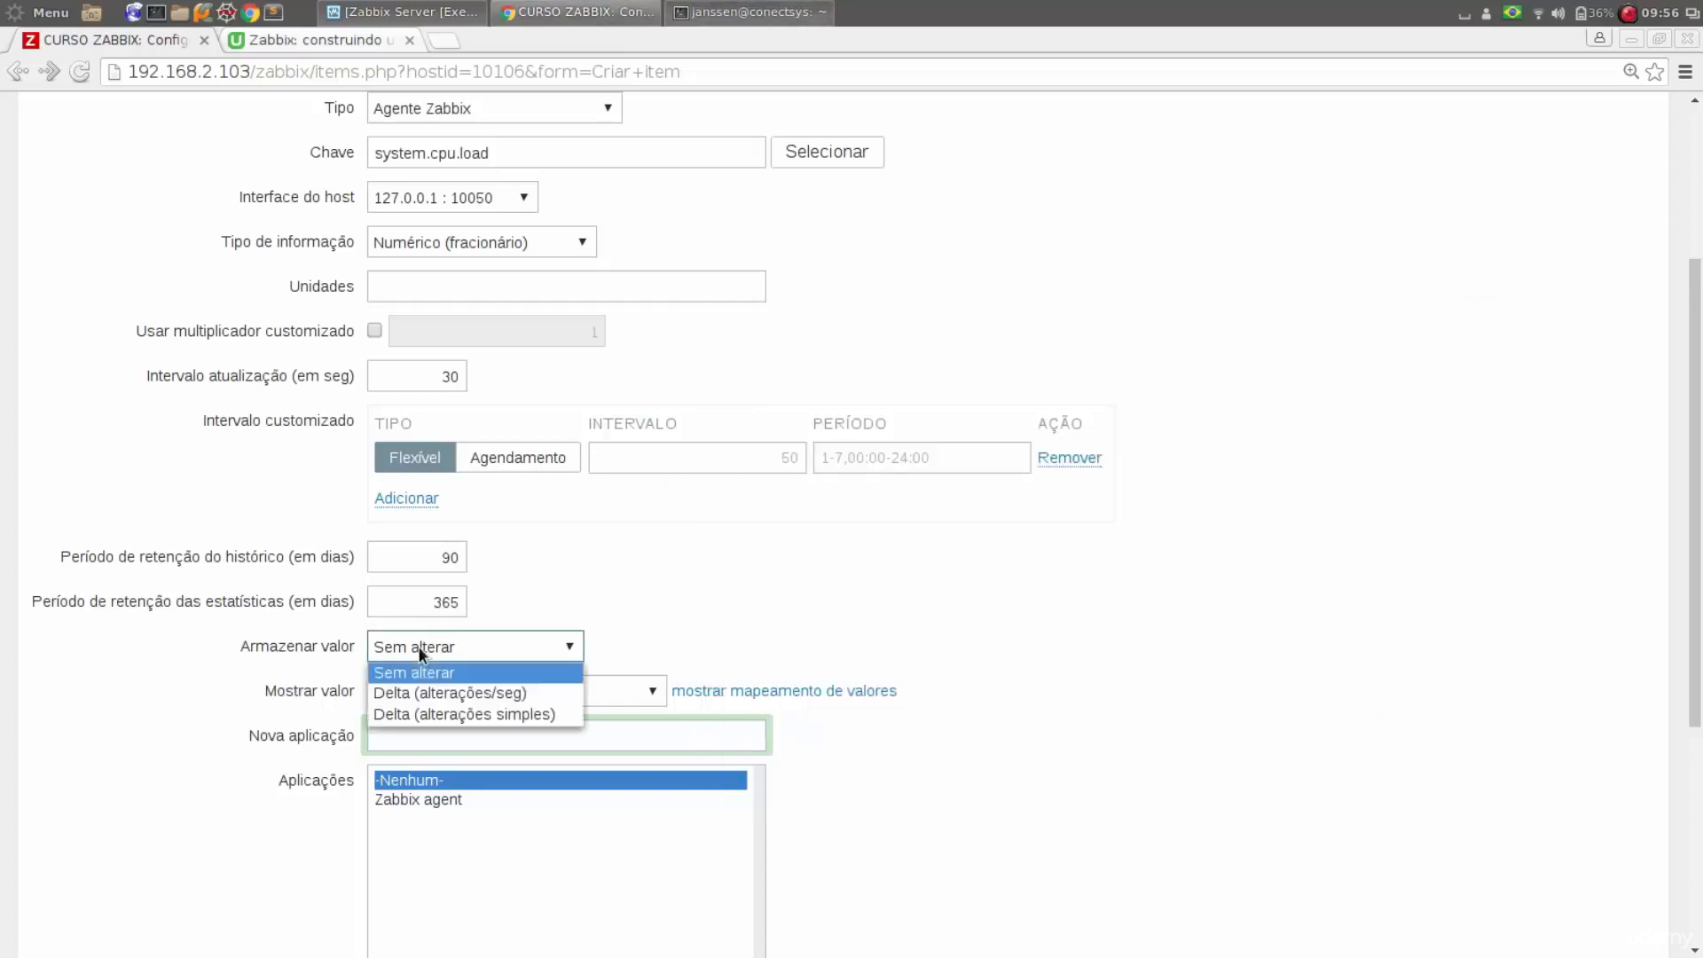
click(419, 646)
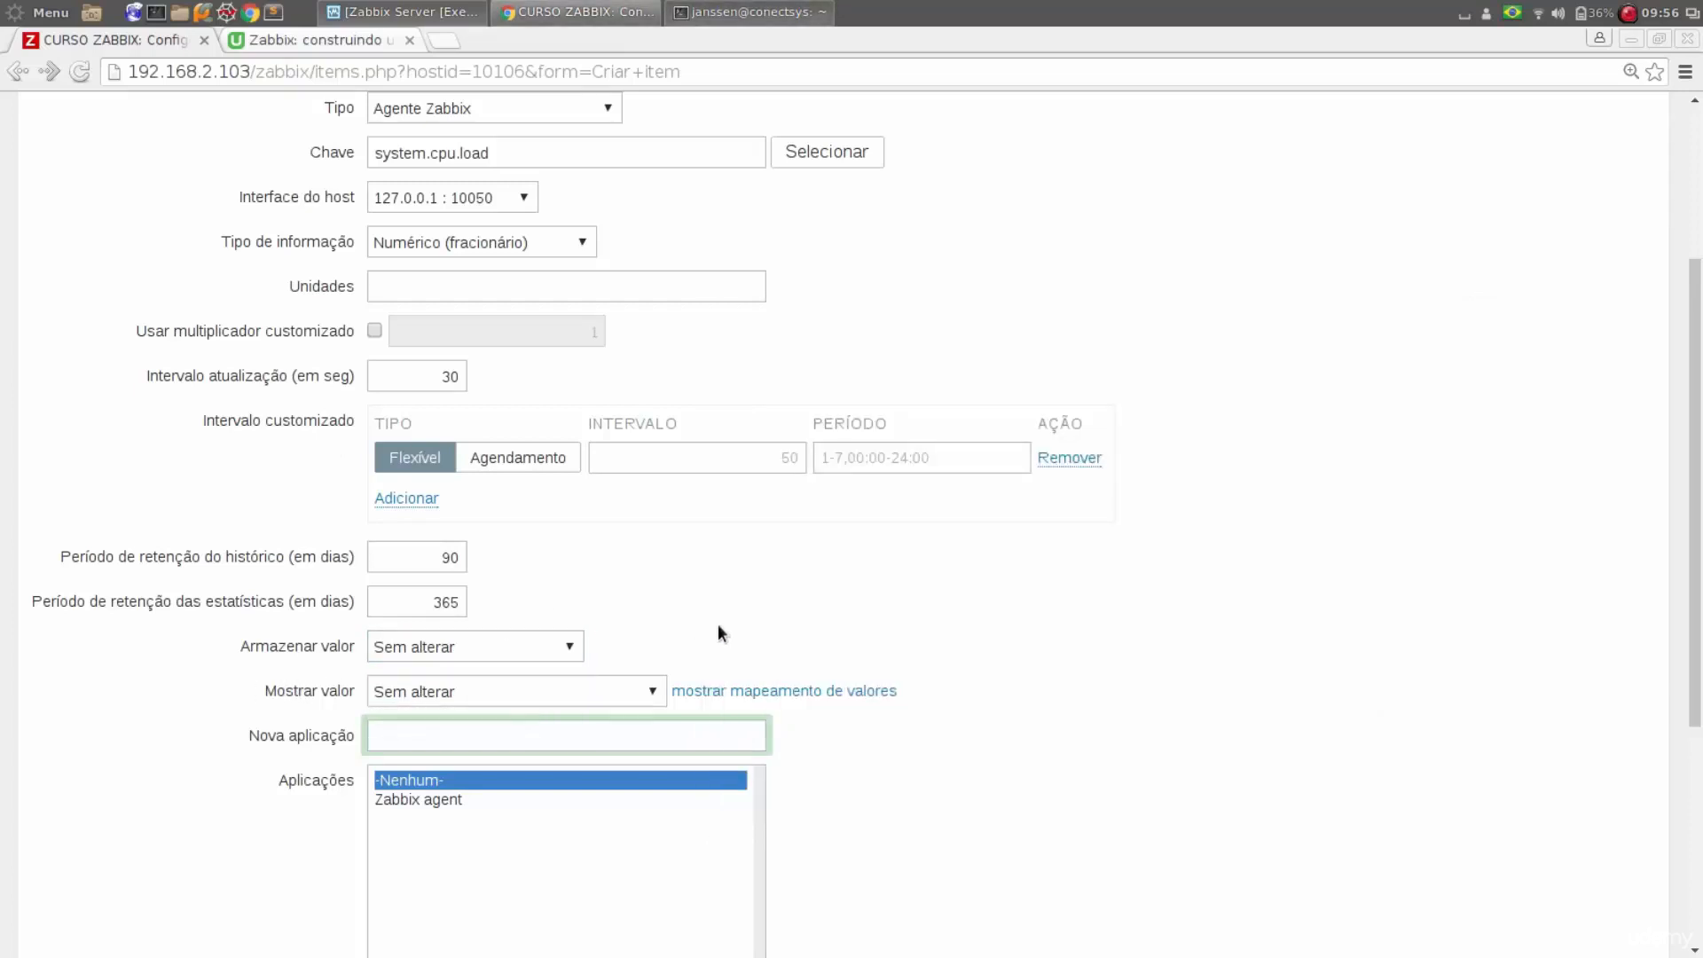
Examine the value mappings available under Mostrar valor, keeping Sem alterar
click(612, 703)
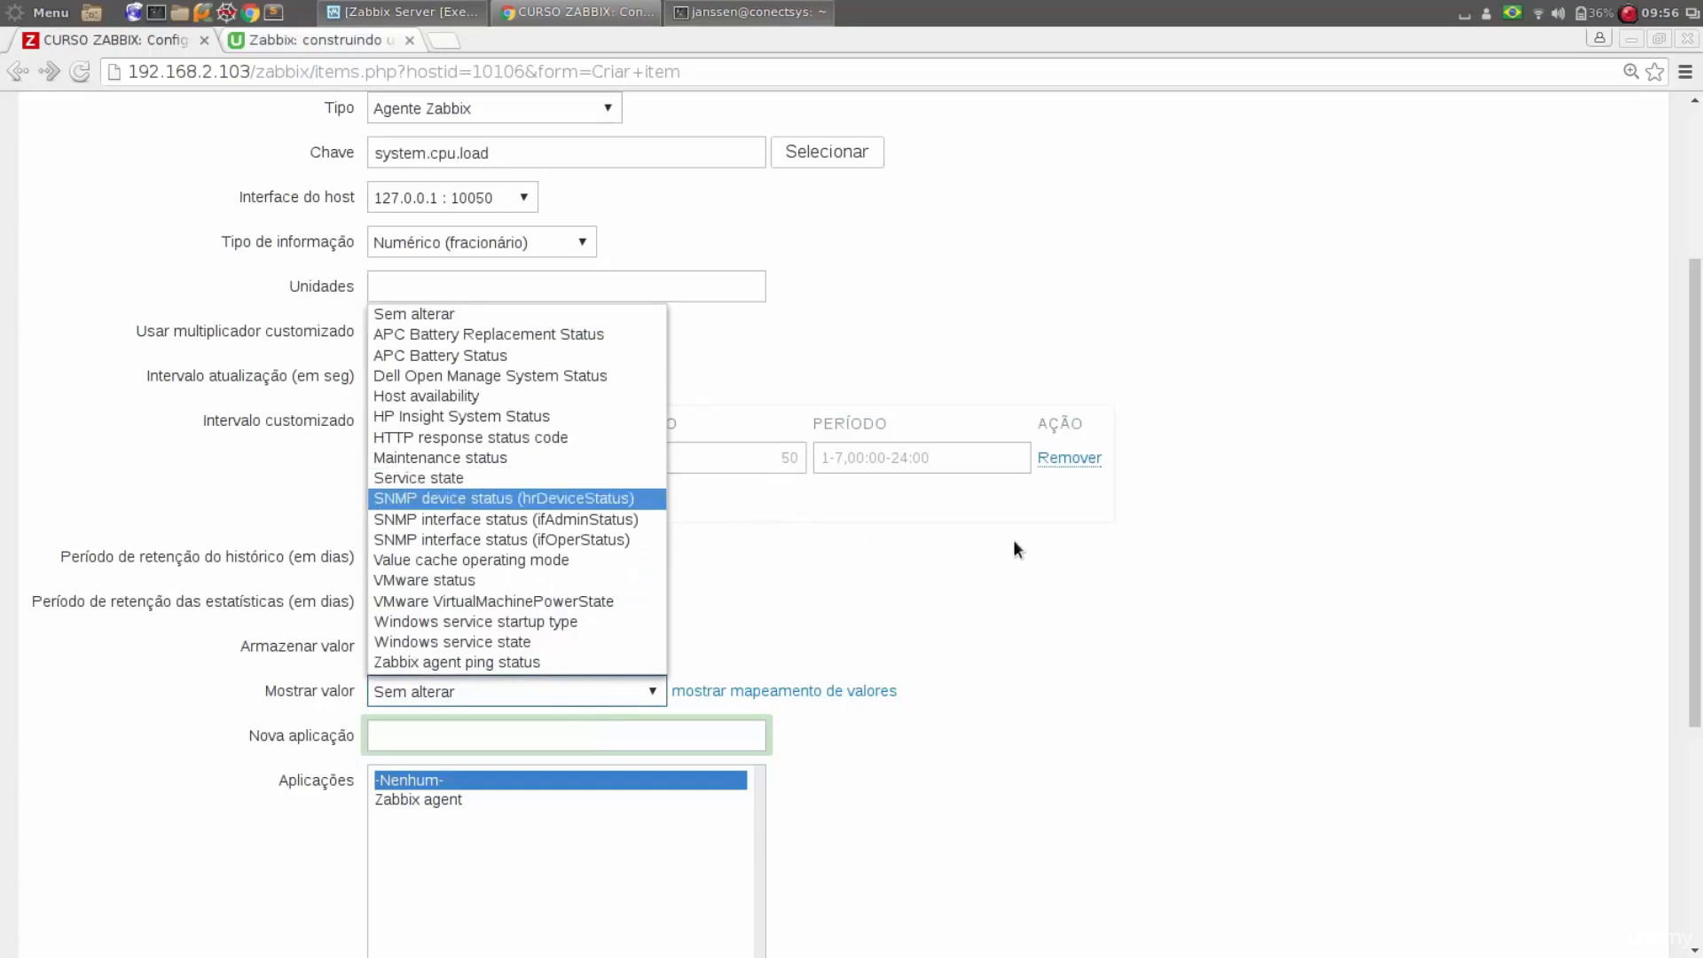
click(1069, 548)
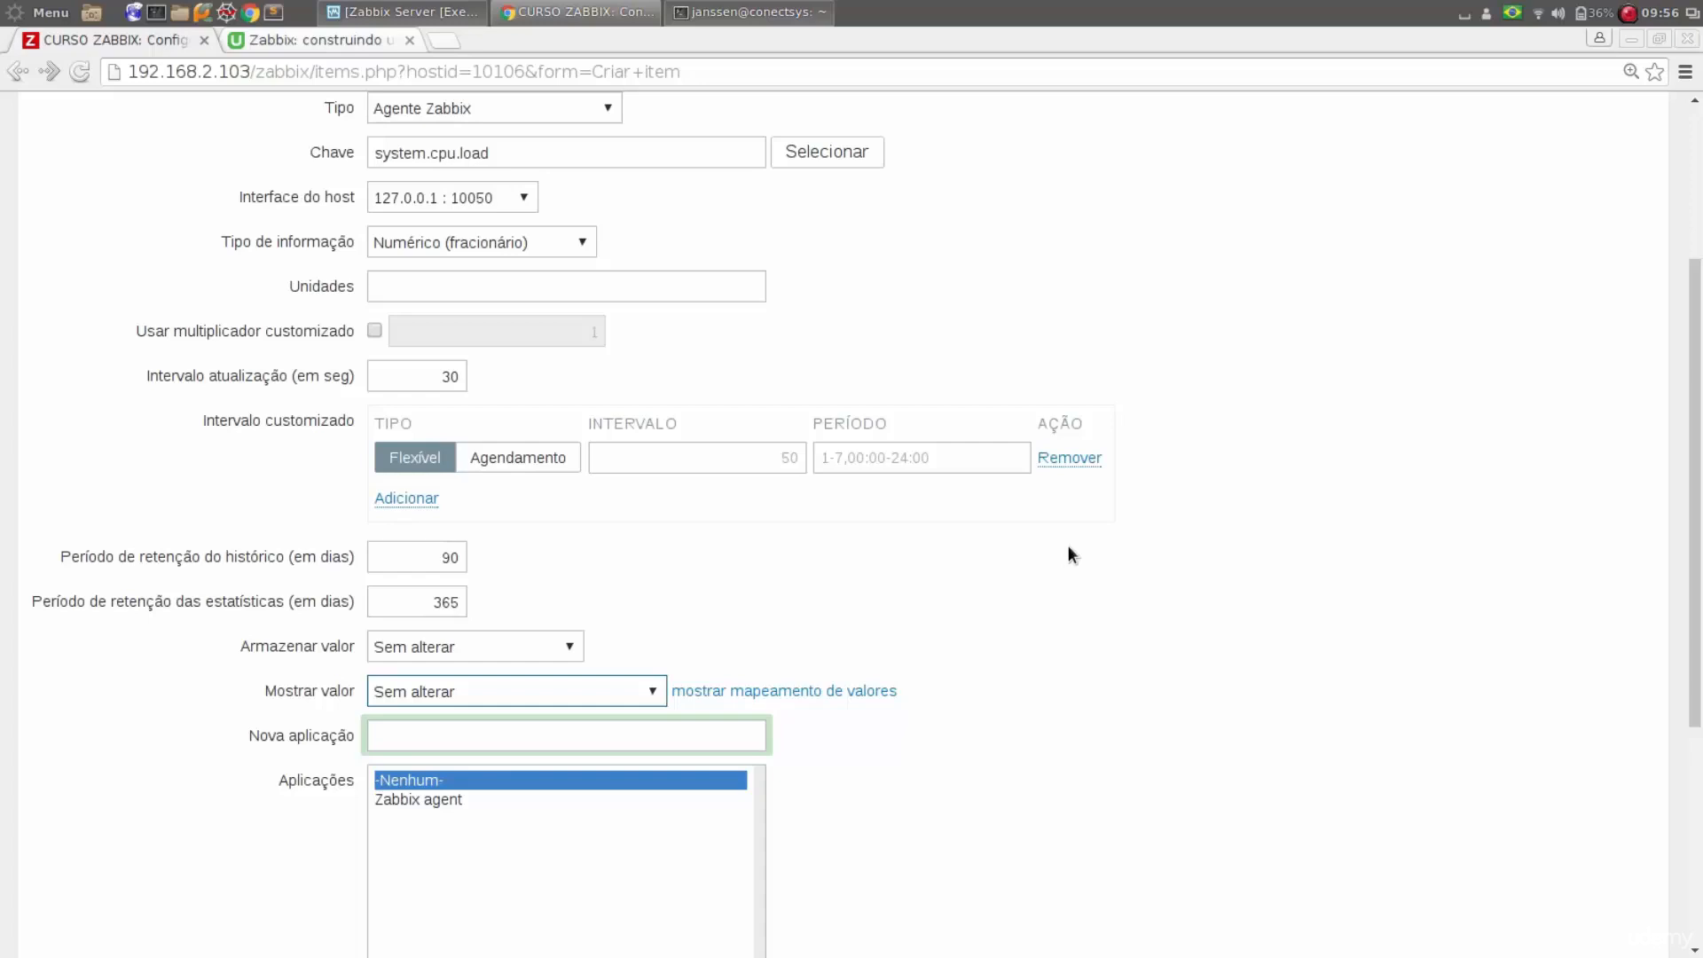
click(592, 695)
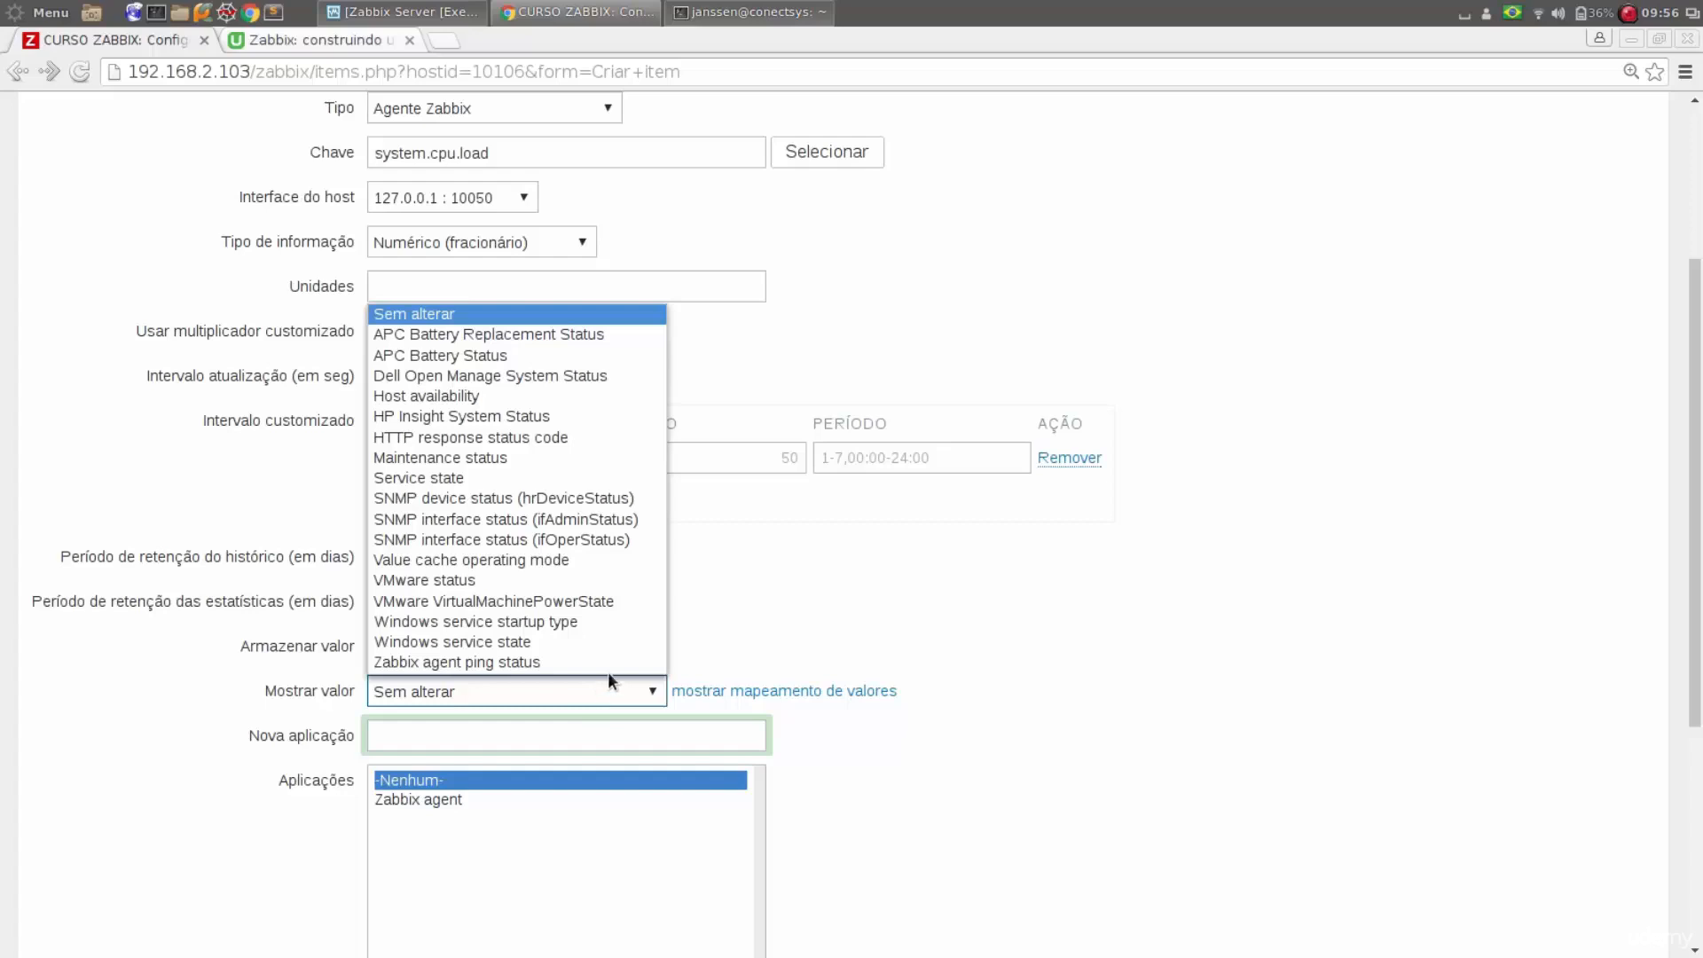
click(1115, 589)
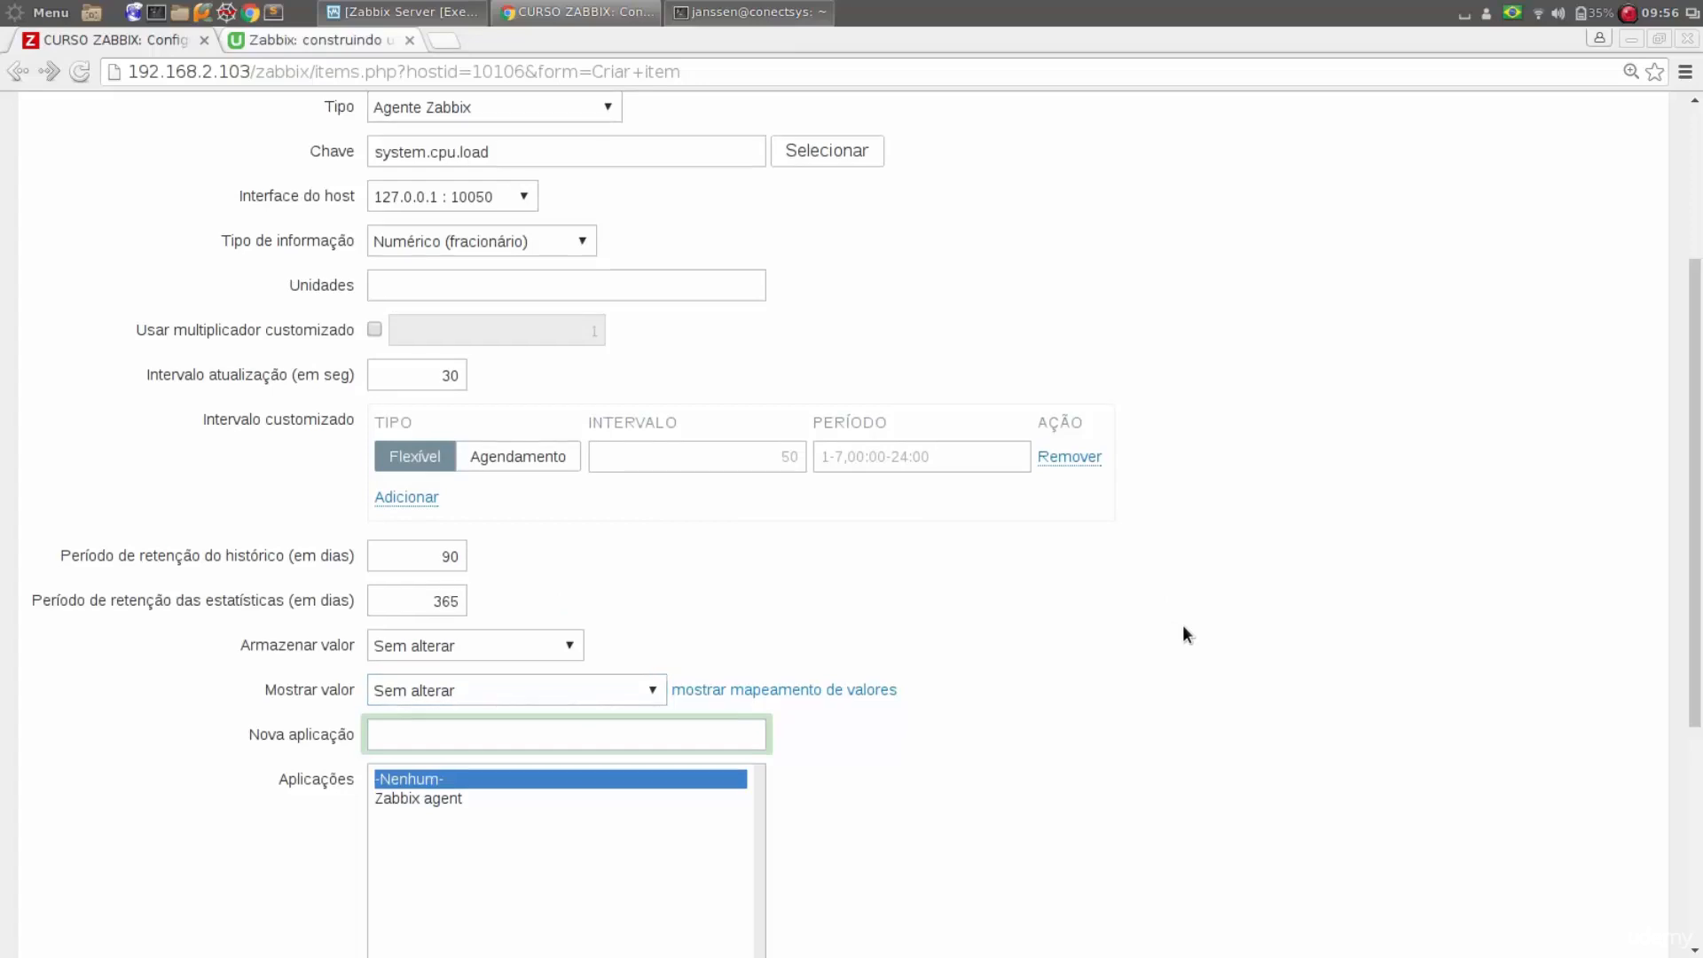
Set the item's new application (Nova aplicação) to the suggested name Performance
scroll(1185, 628, down, 1)
scroll(1140, 632, down, 1)
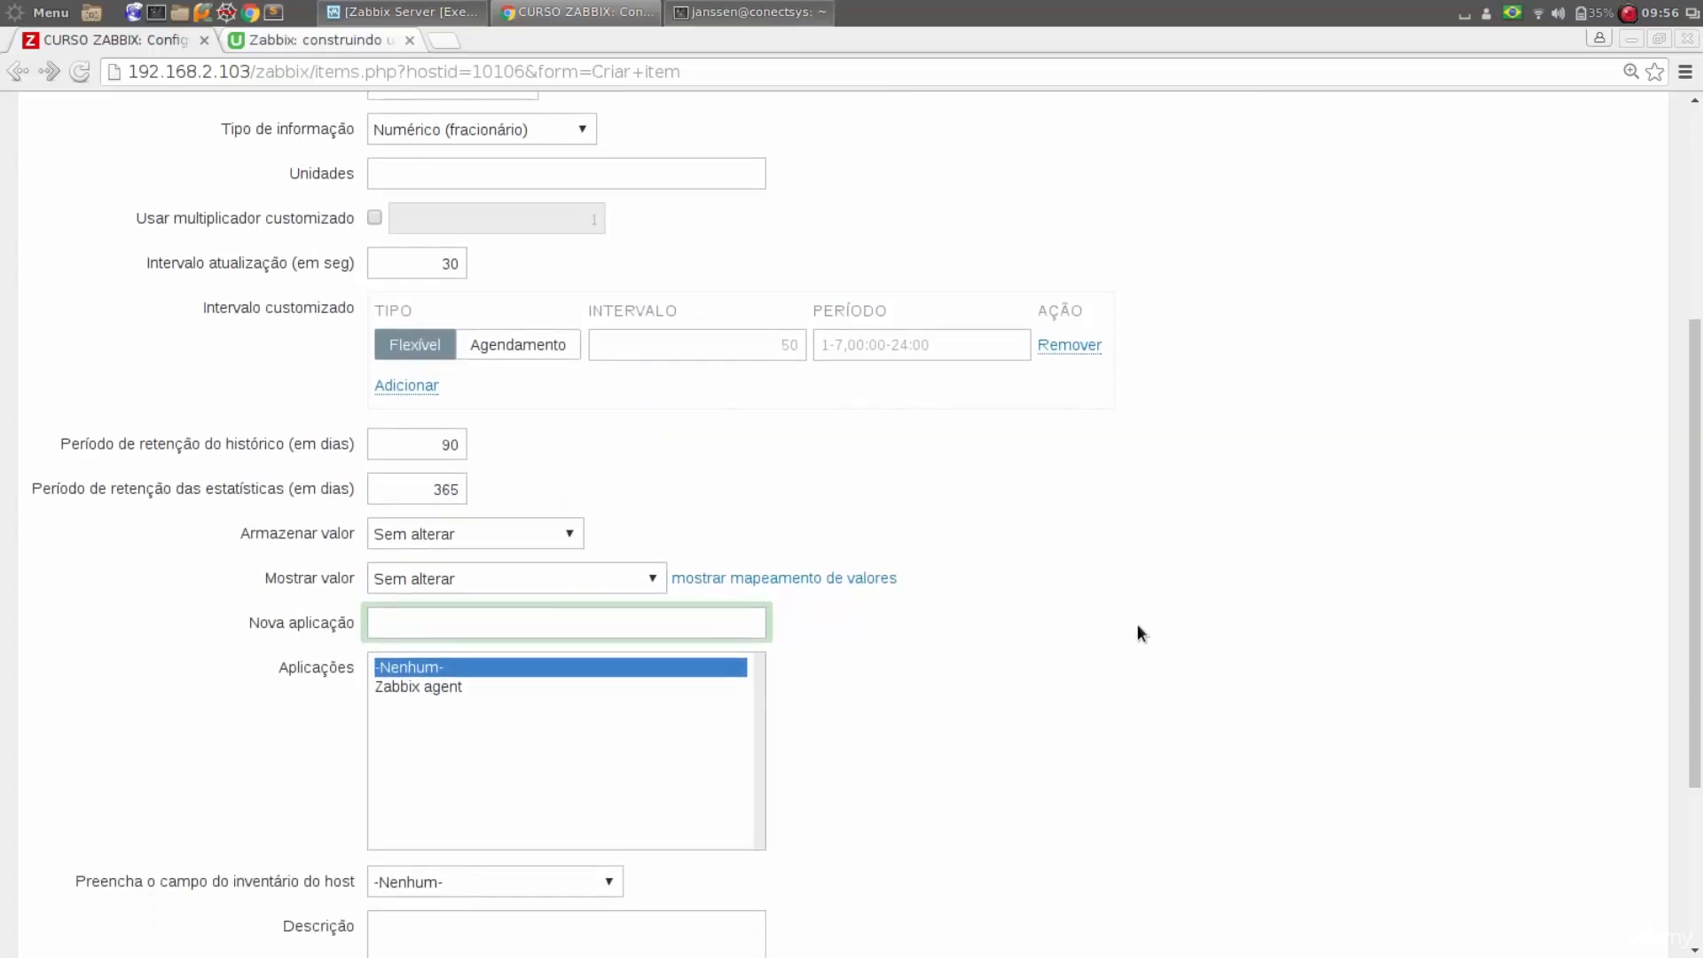
click(582, 625)
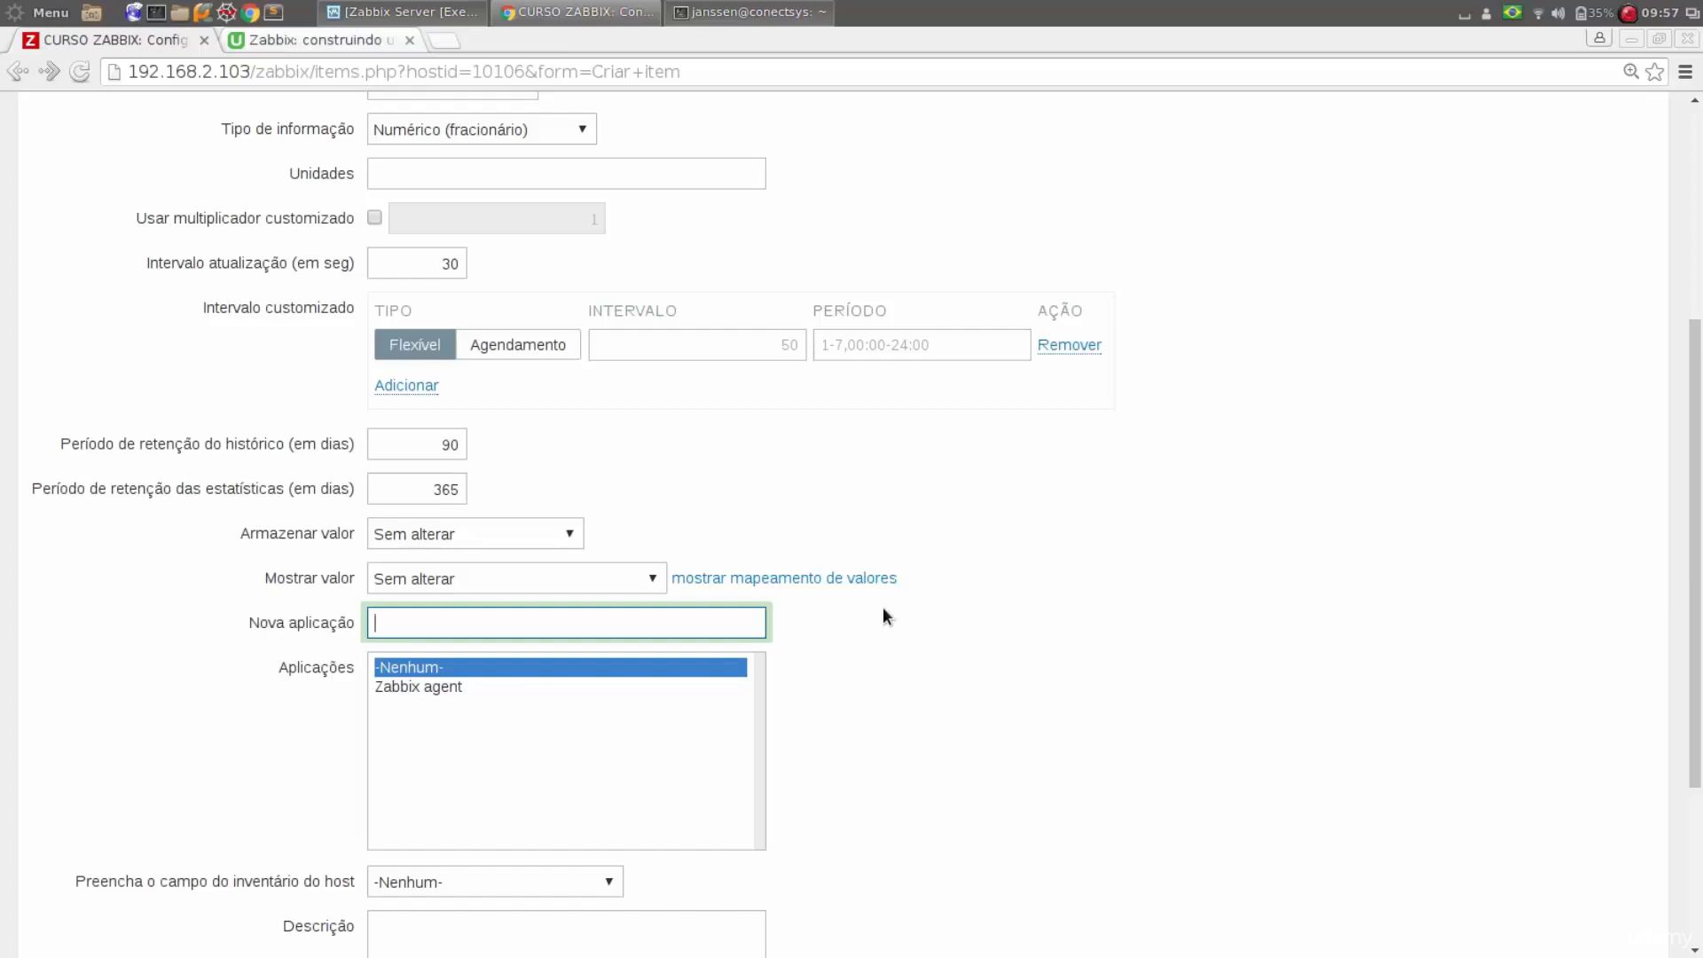
click(497, 628)
click(867, 622)
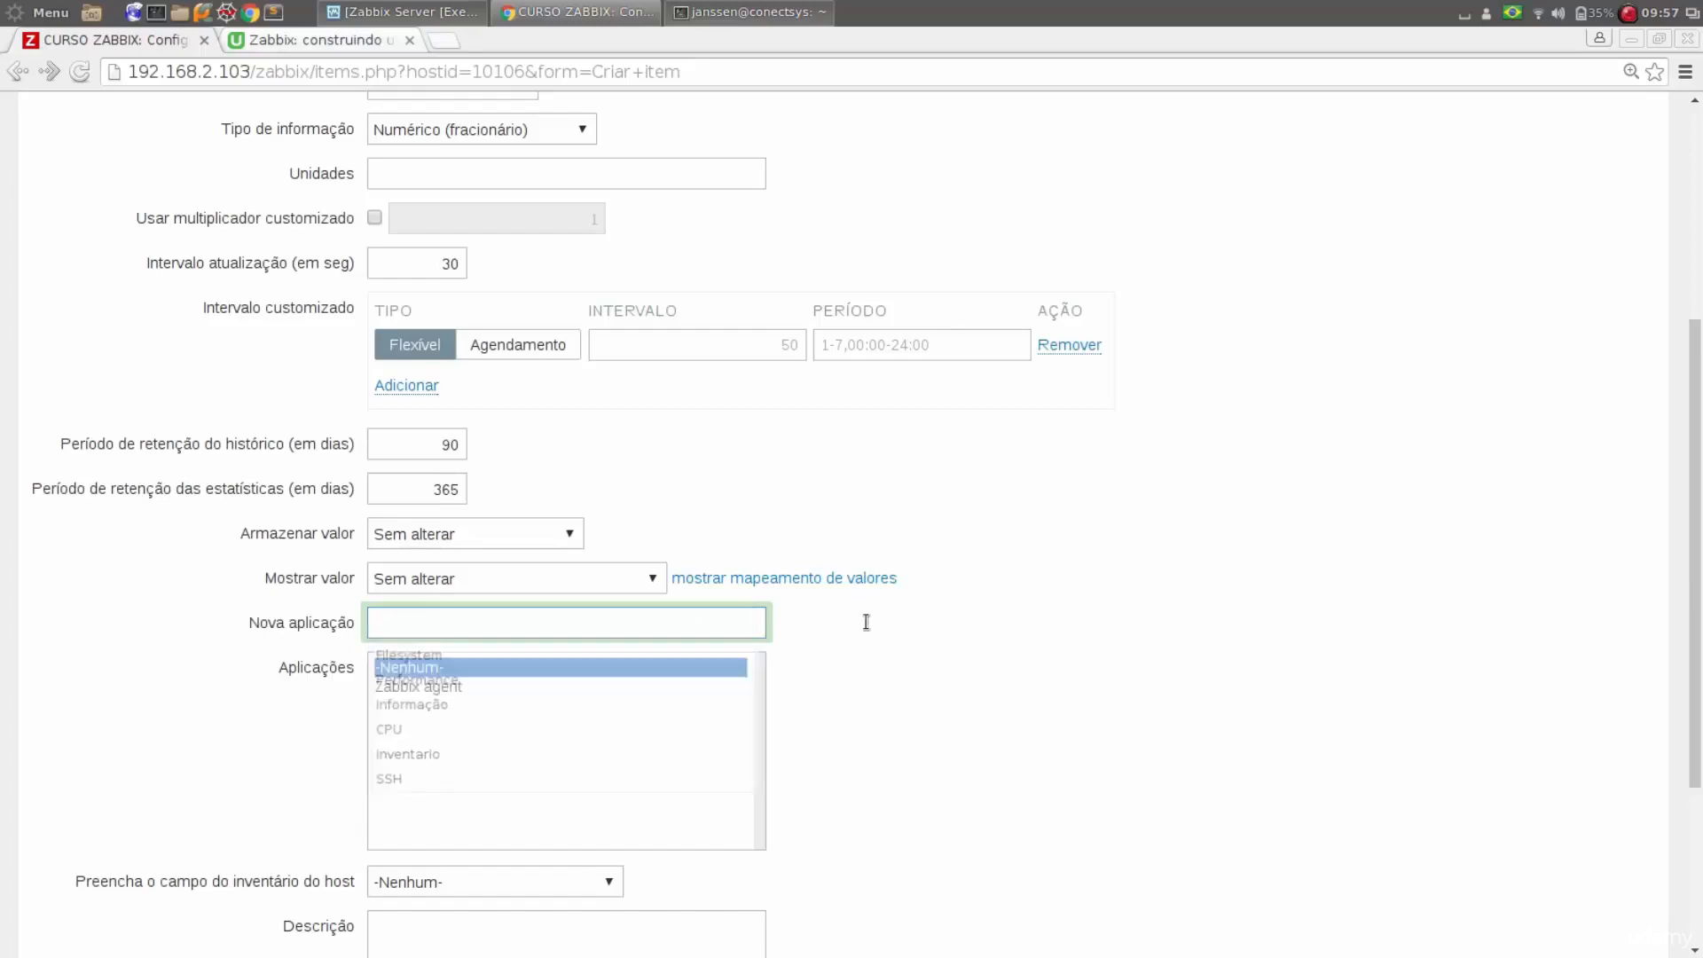
click(586, 624)
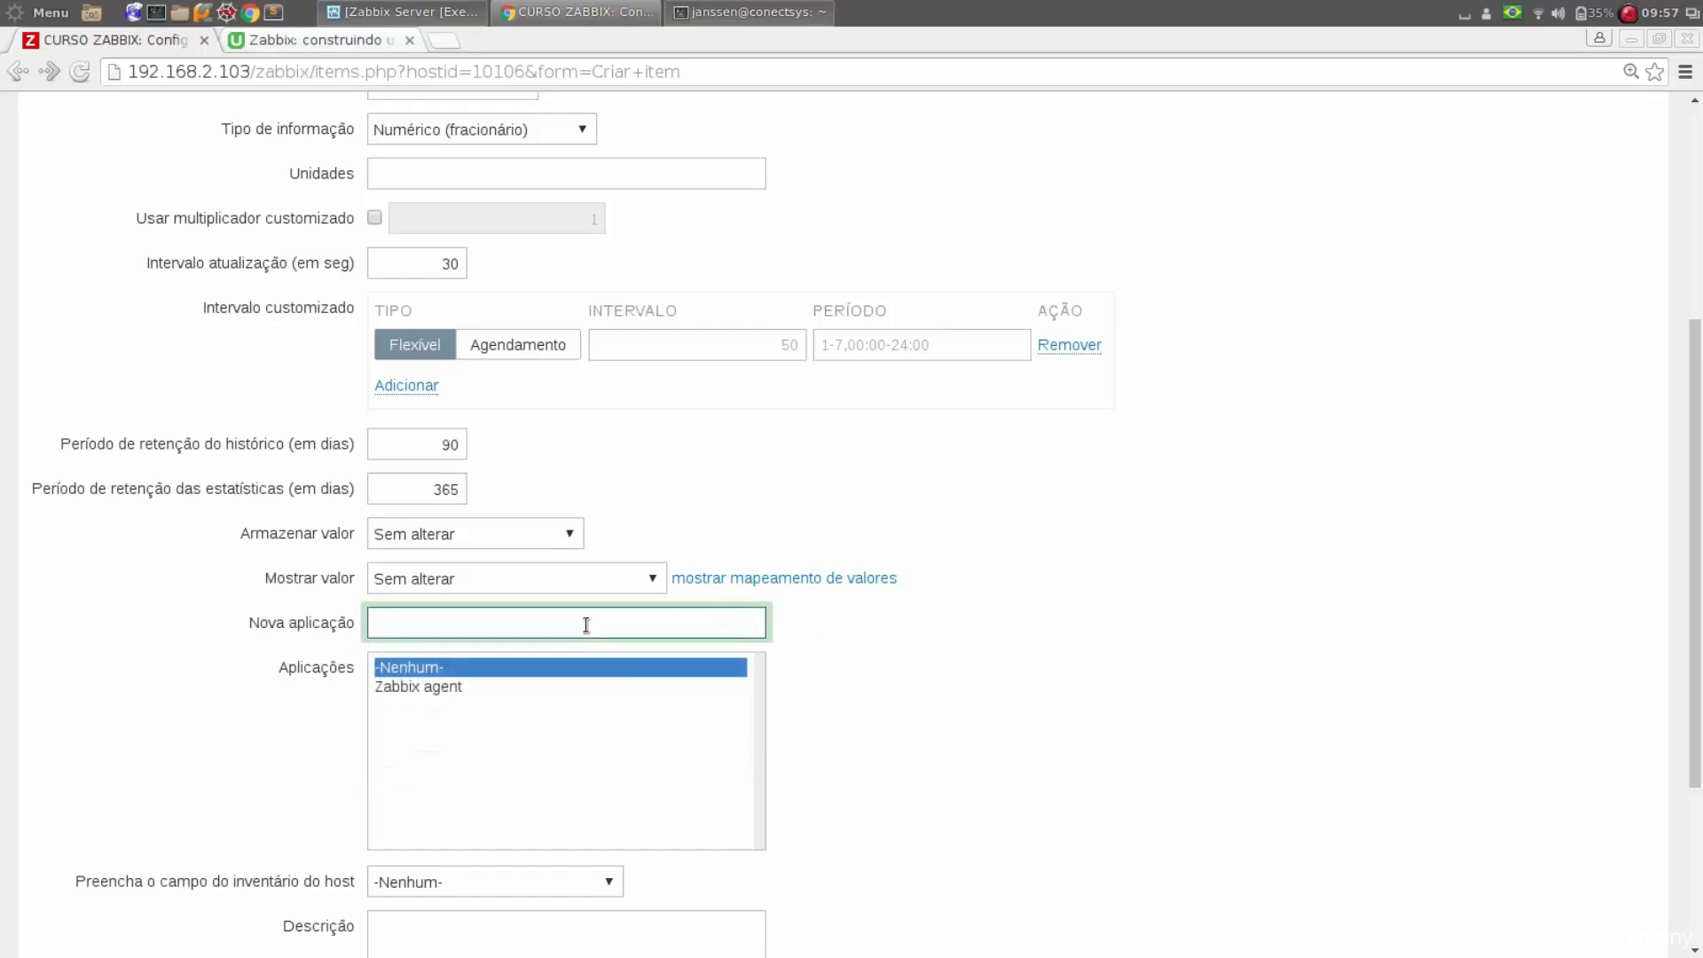
text(Per)
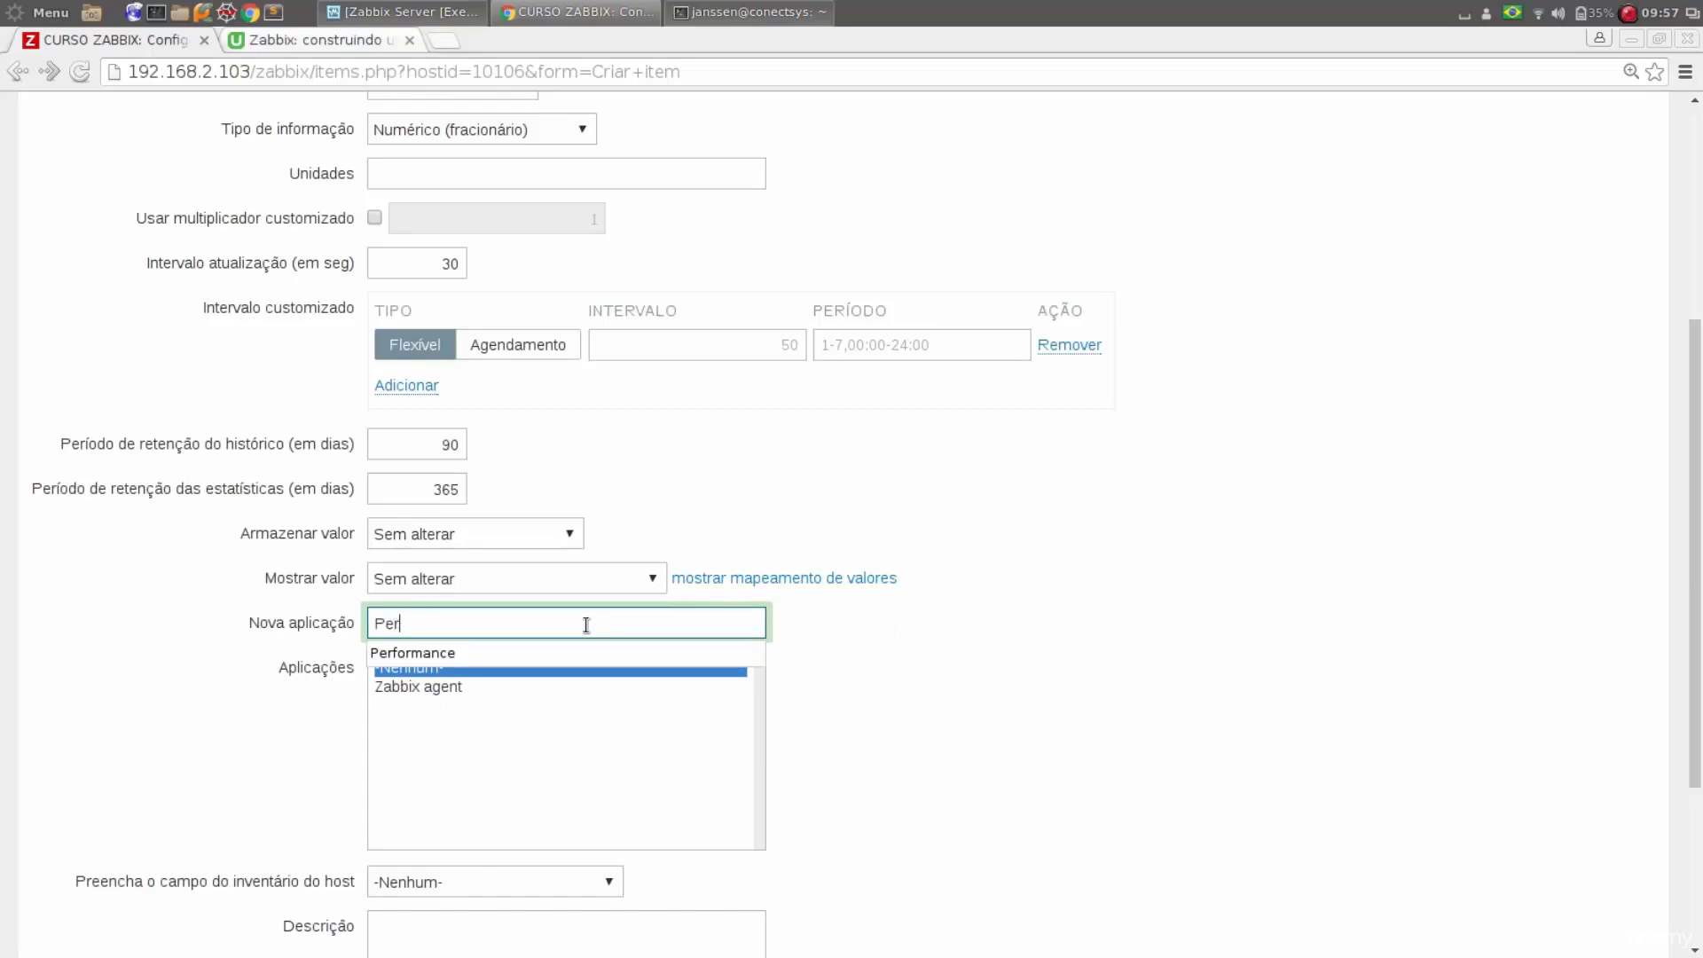
key(Down)
key(Return)
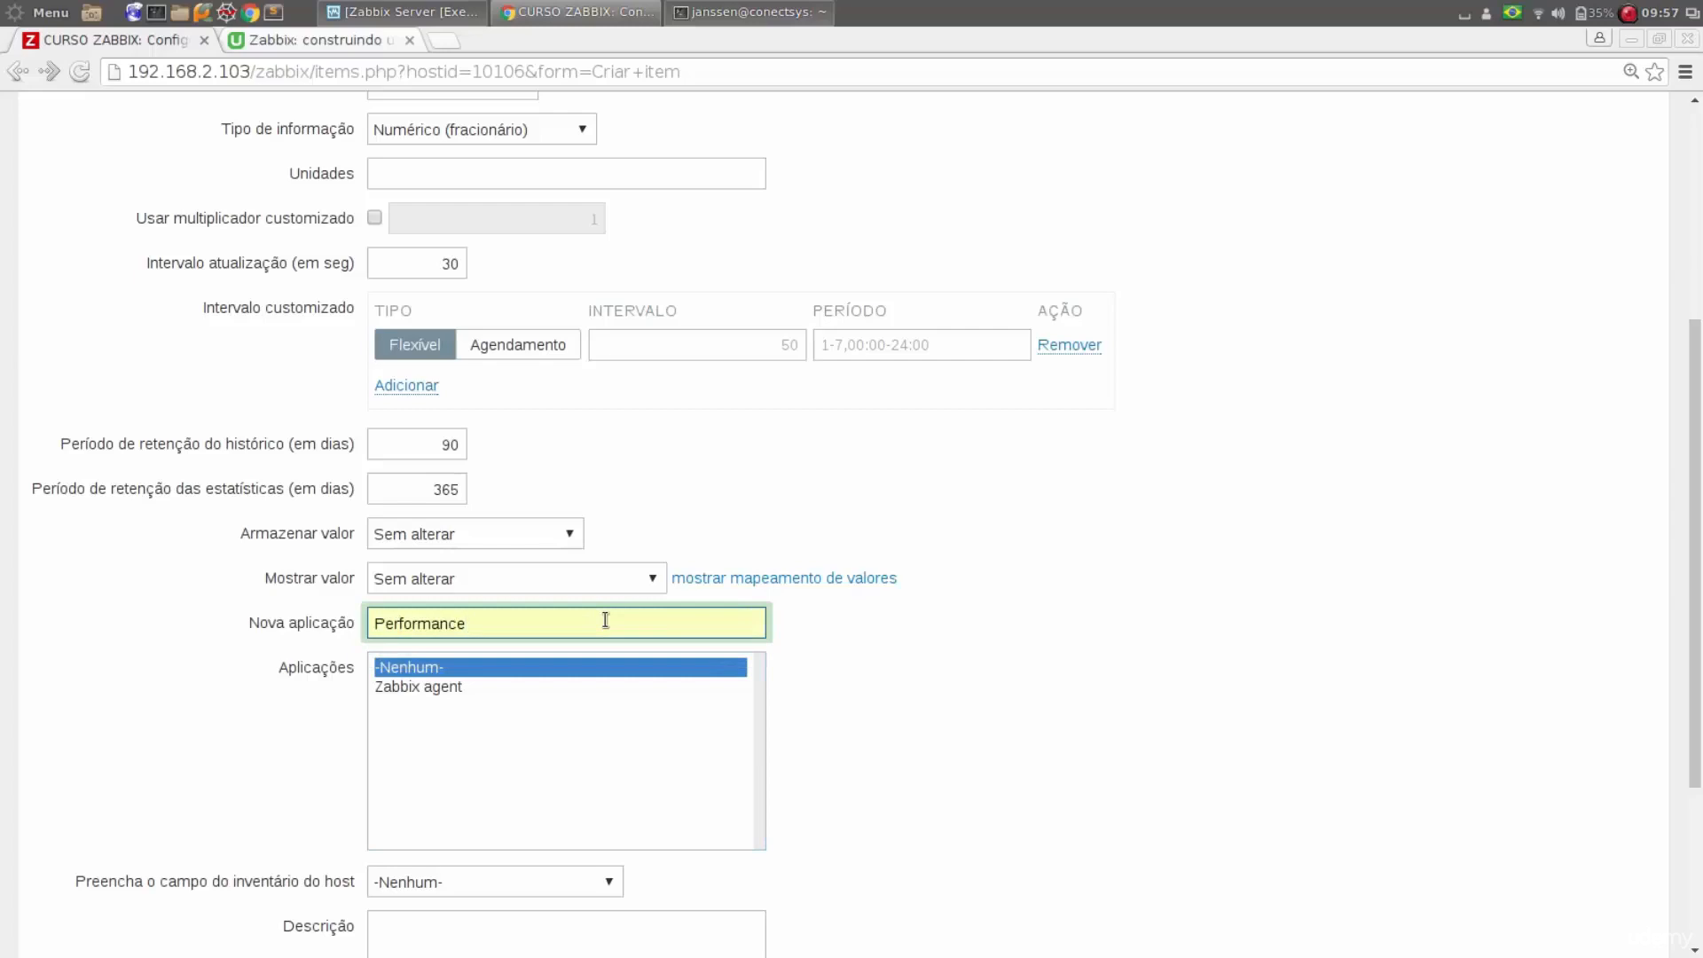
Bring up the terminal running top to check the system load, and return to the Zabbix item form
scroll(976, 690, down, 1)
scroll(977, 690, up, 2)
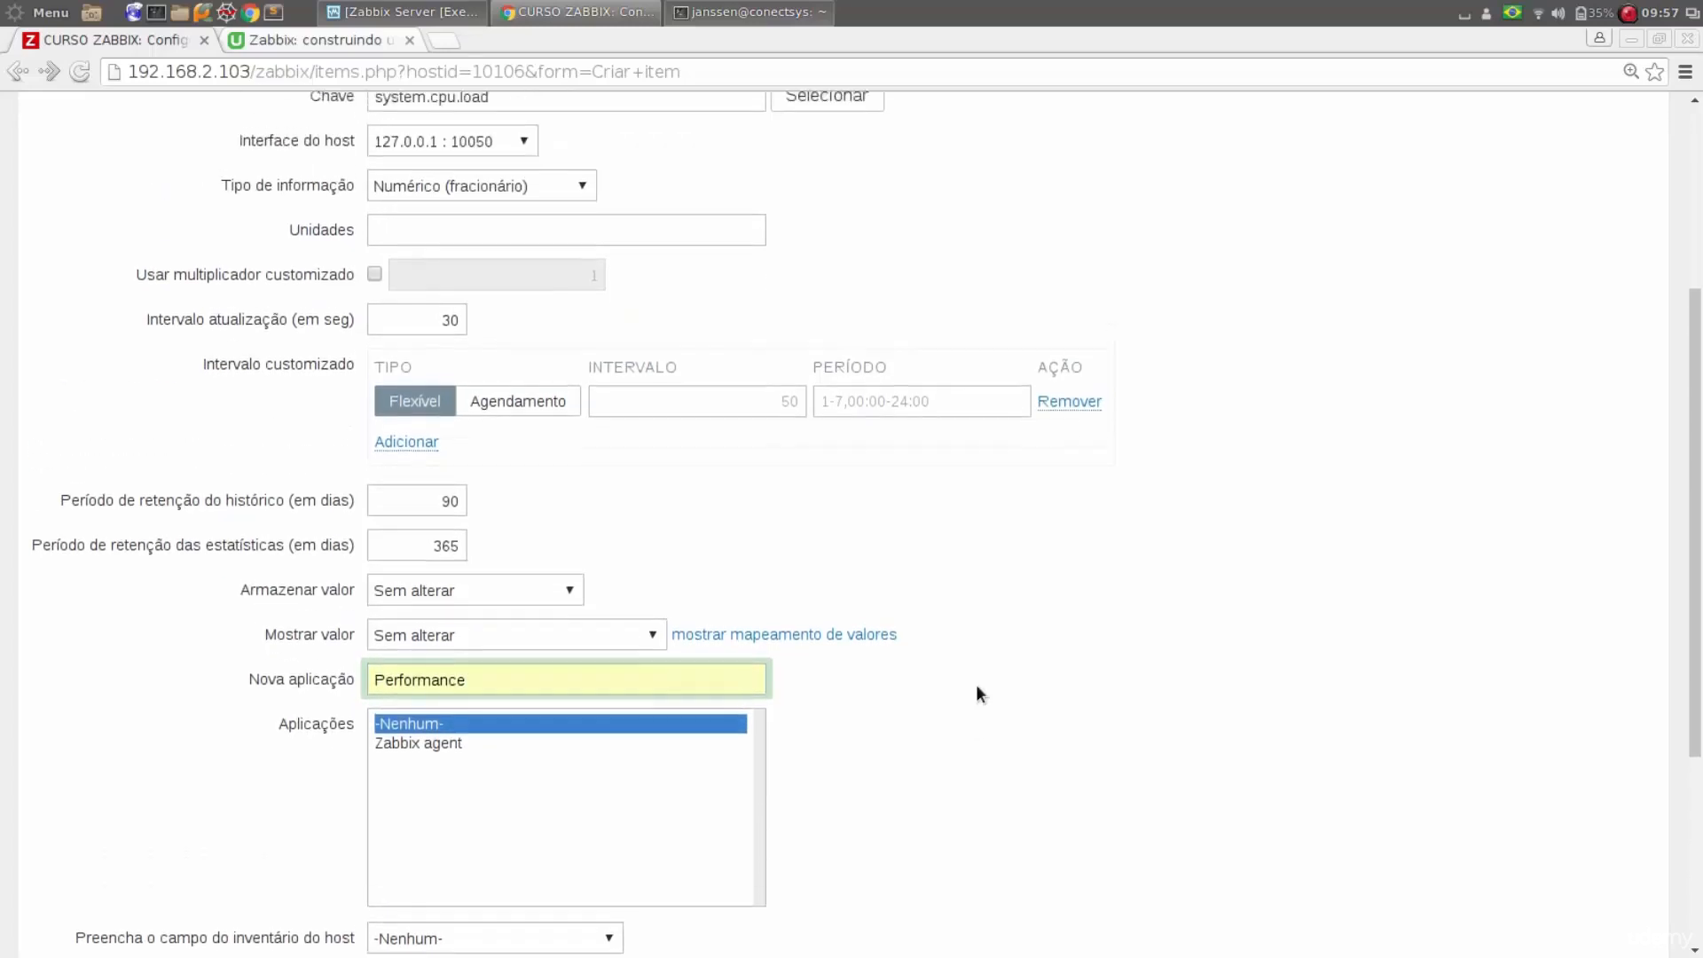
click(751, 12)
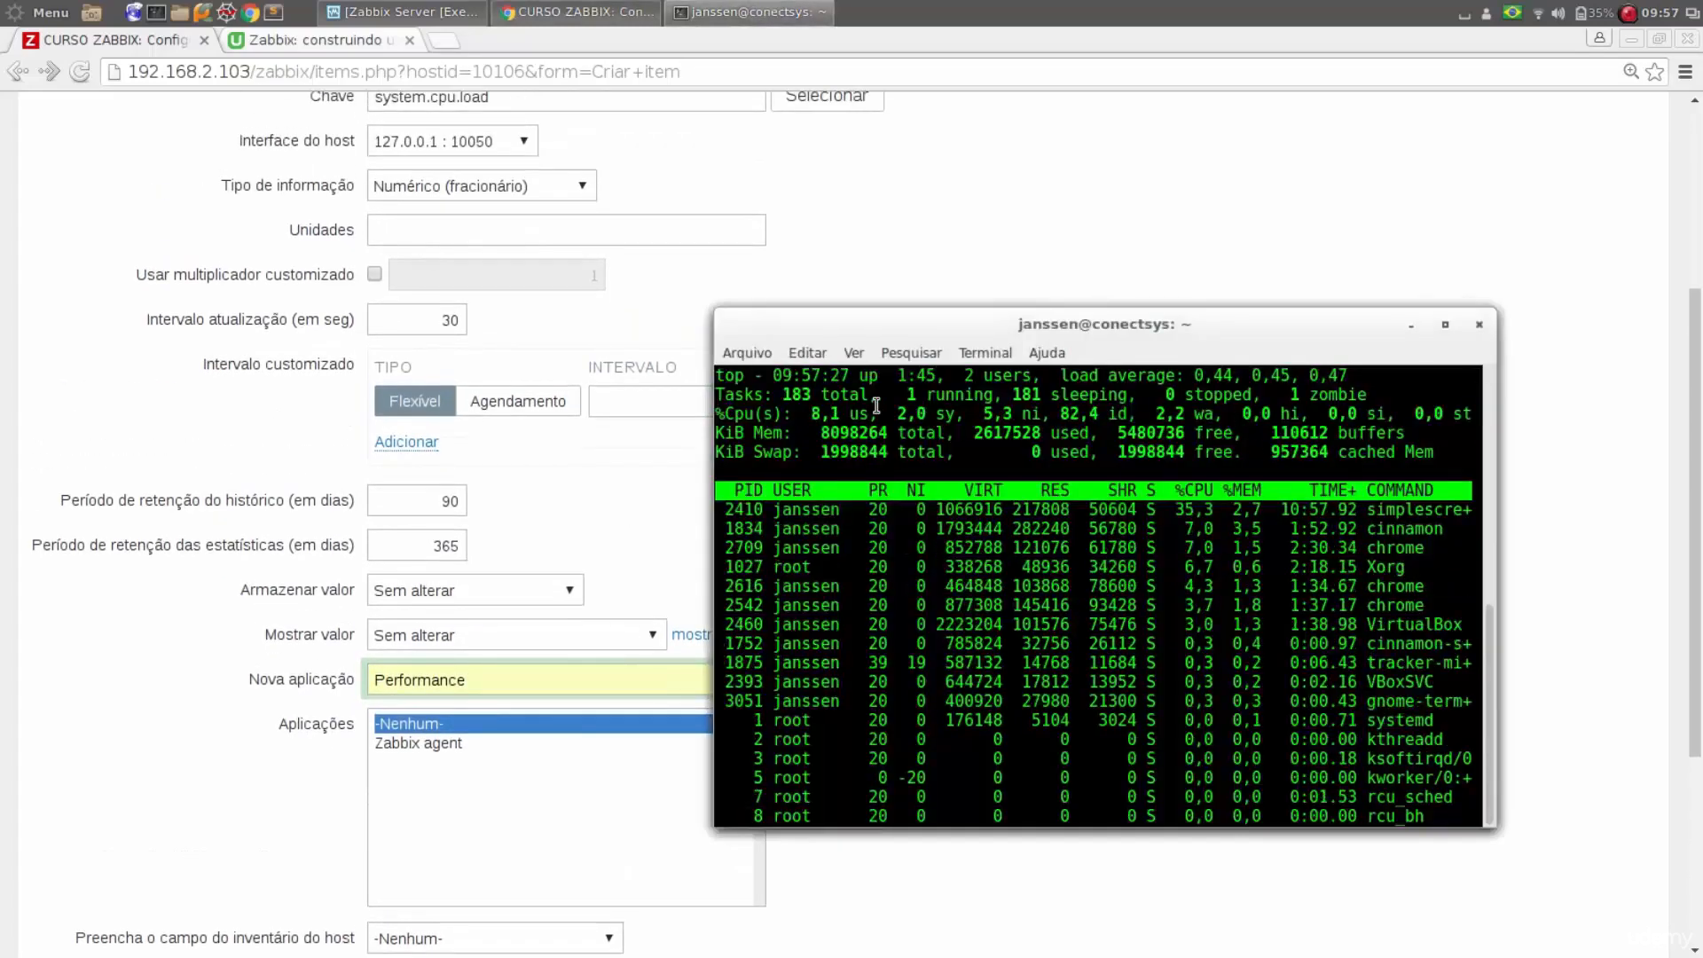
click(141, 758)
Examine the host inventory field options, keeping -Nenhum-, and leave the item's description empty
scroll(141, 759, down, 1)
scroll(141, 758, down, 2)
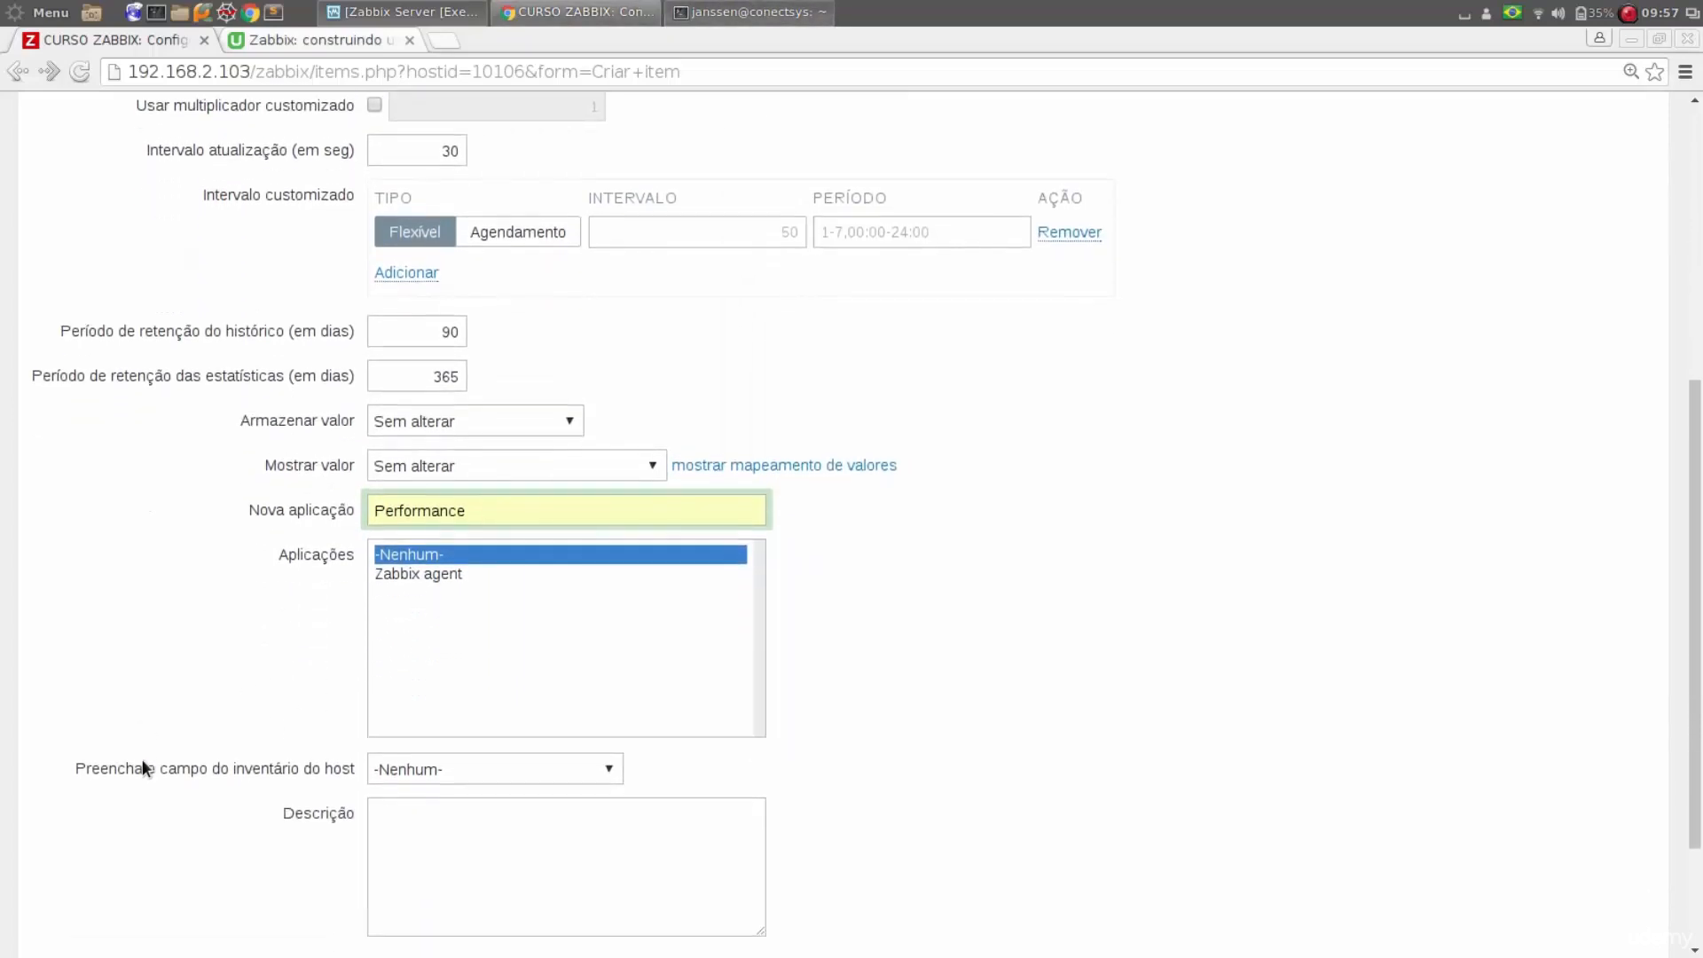
scroll(144, 769, down, 2)
click(539, 661)
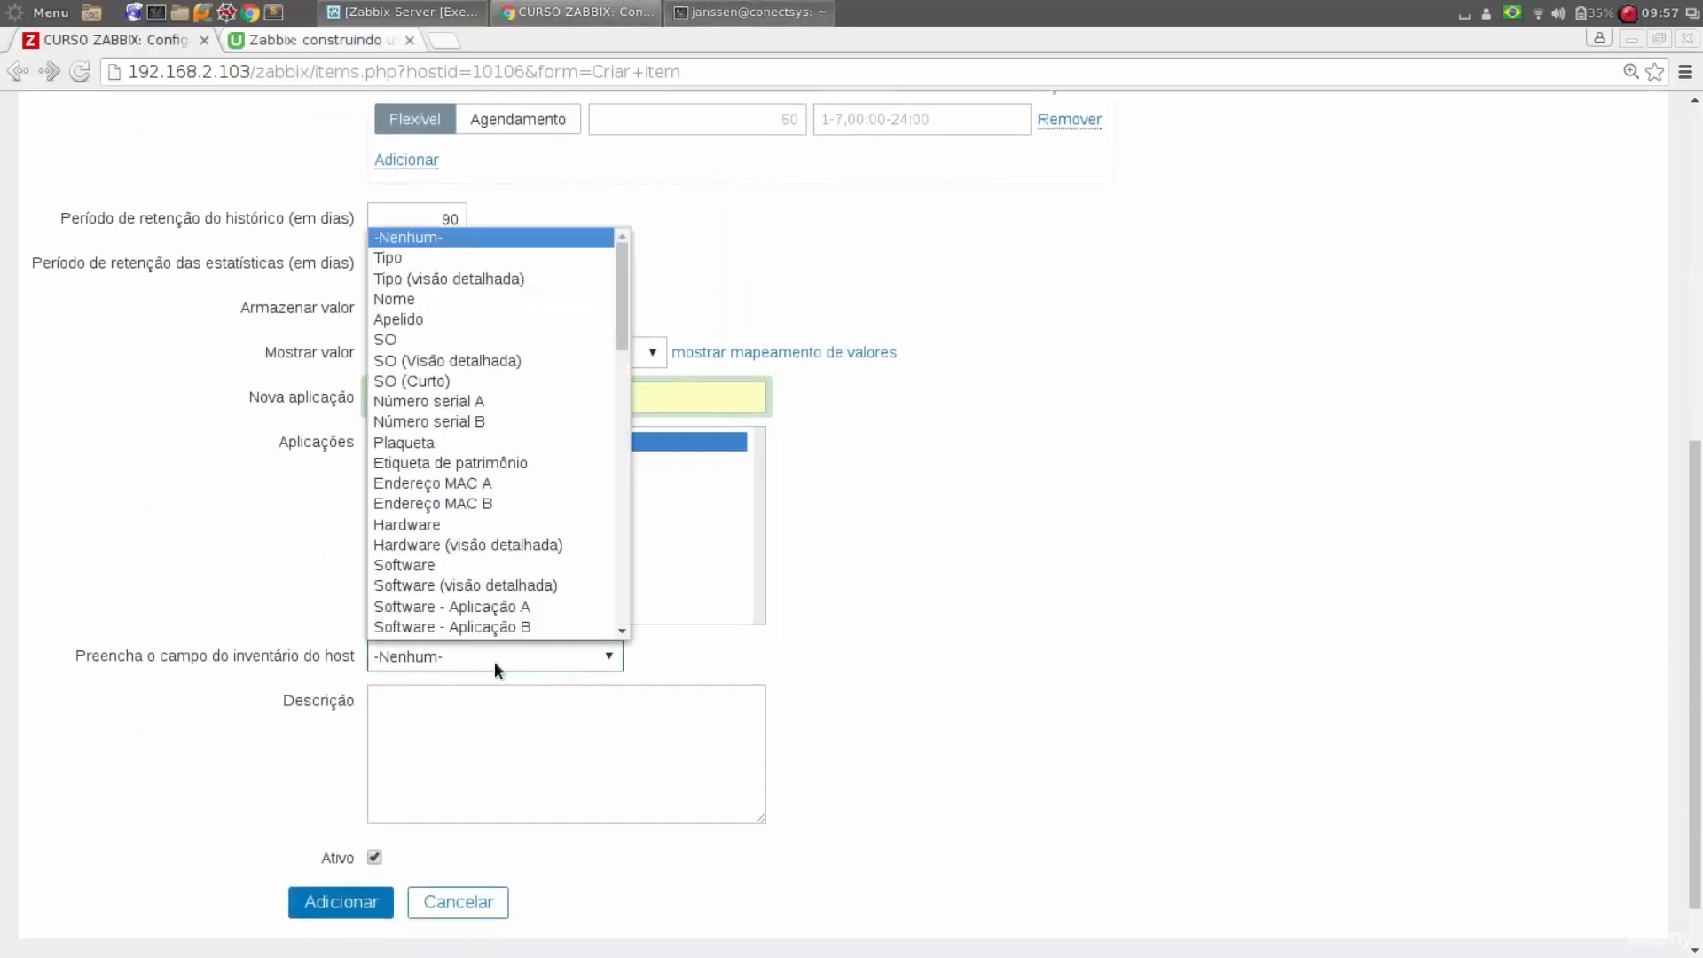
click(225, 631)
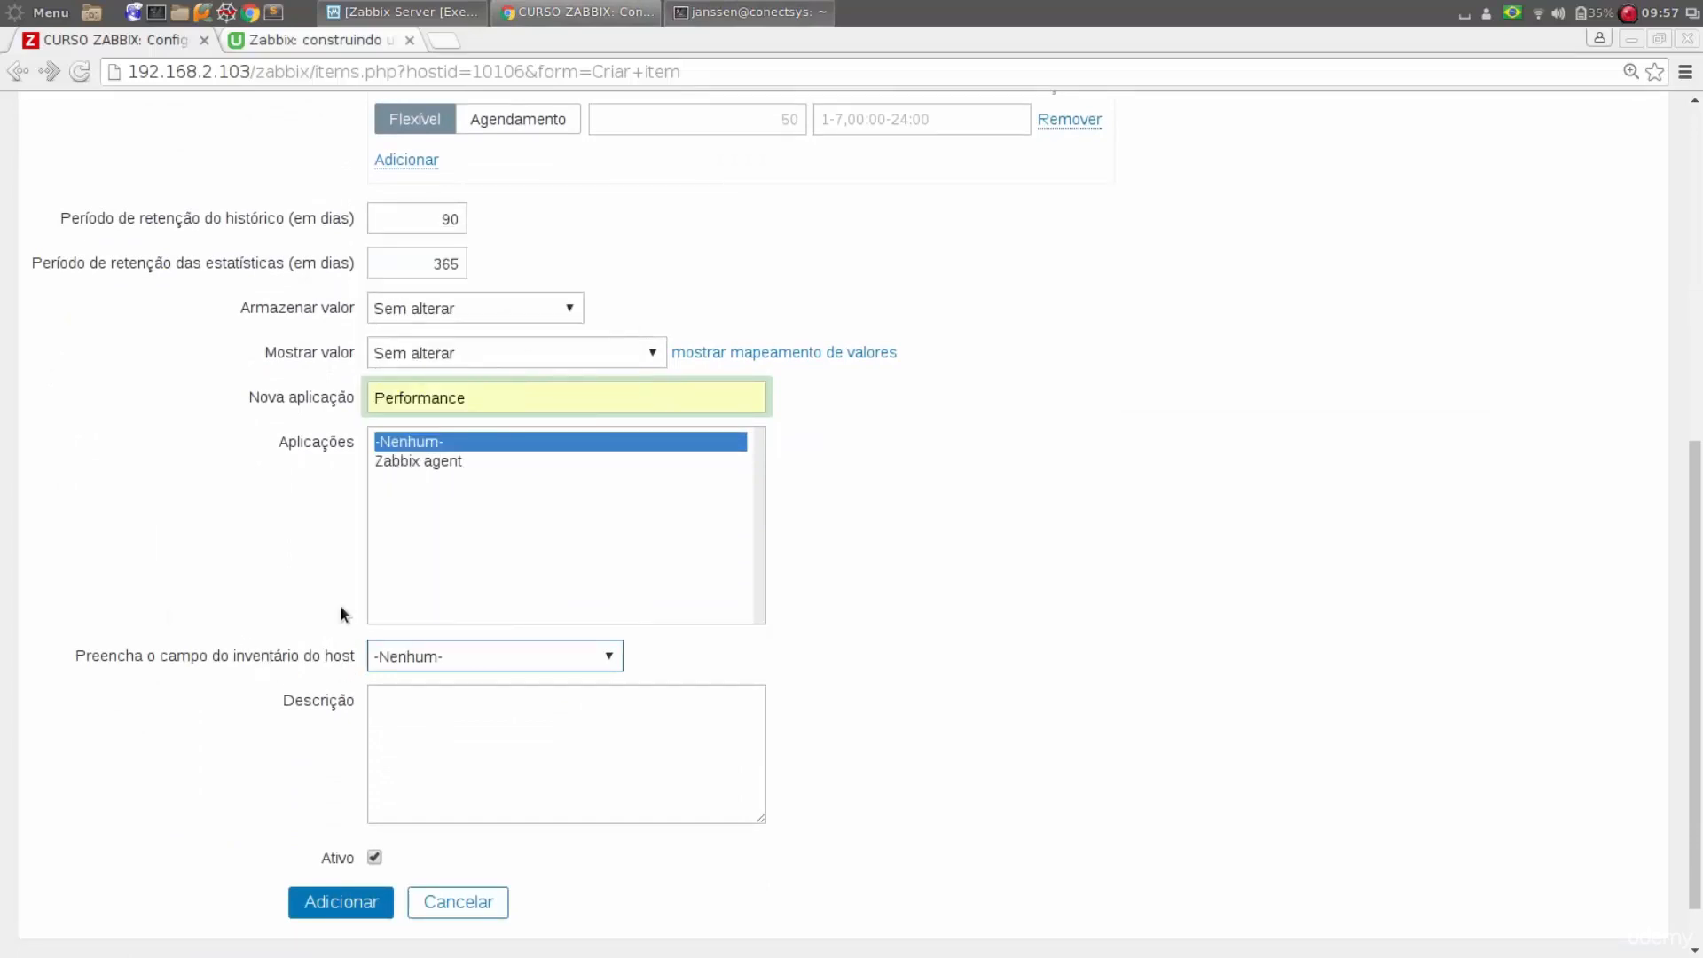
click(496, 650)
click(110, 576)
click(501, 725)
Review the completed Carga no sistema item settings and add the item to the Curso host
scroll(479, 723, up, 6)
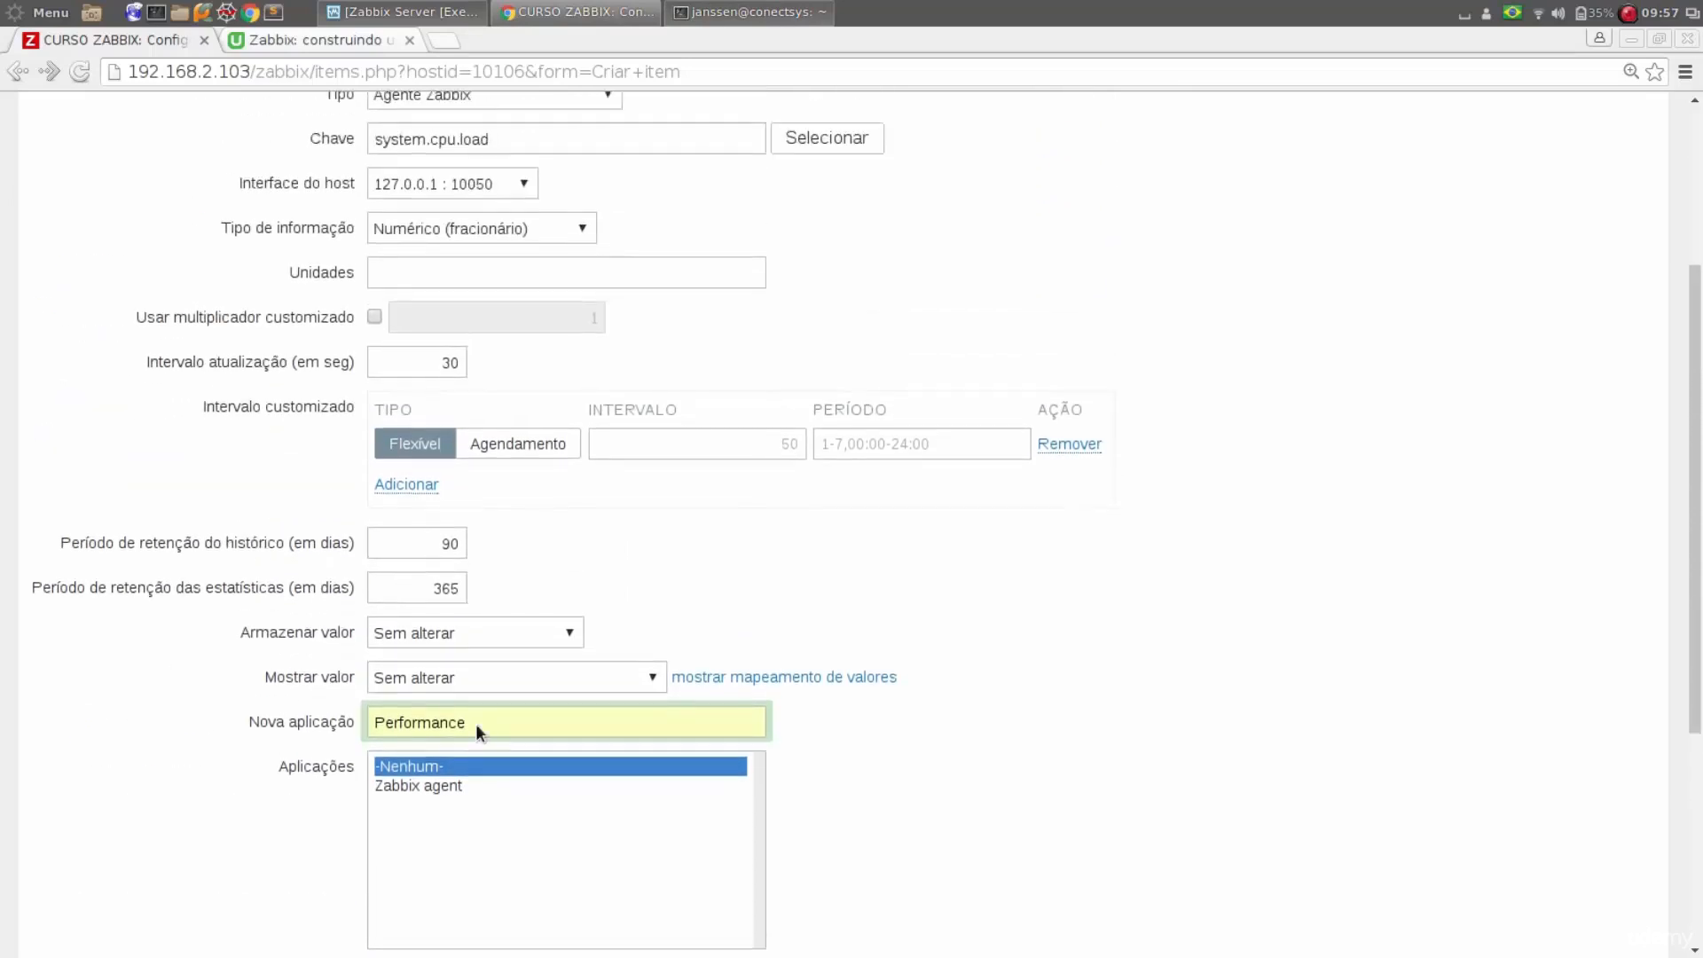
scroll(476, 723, up, 1)
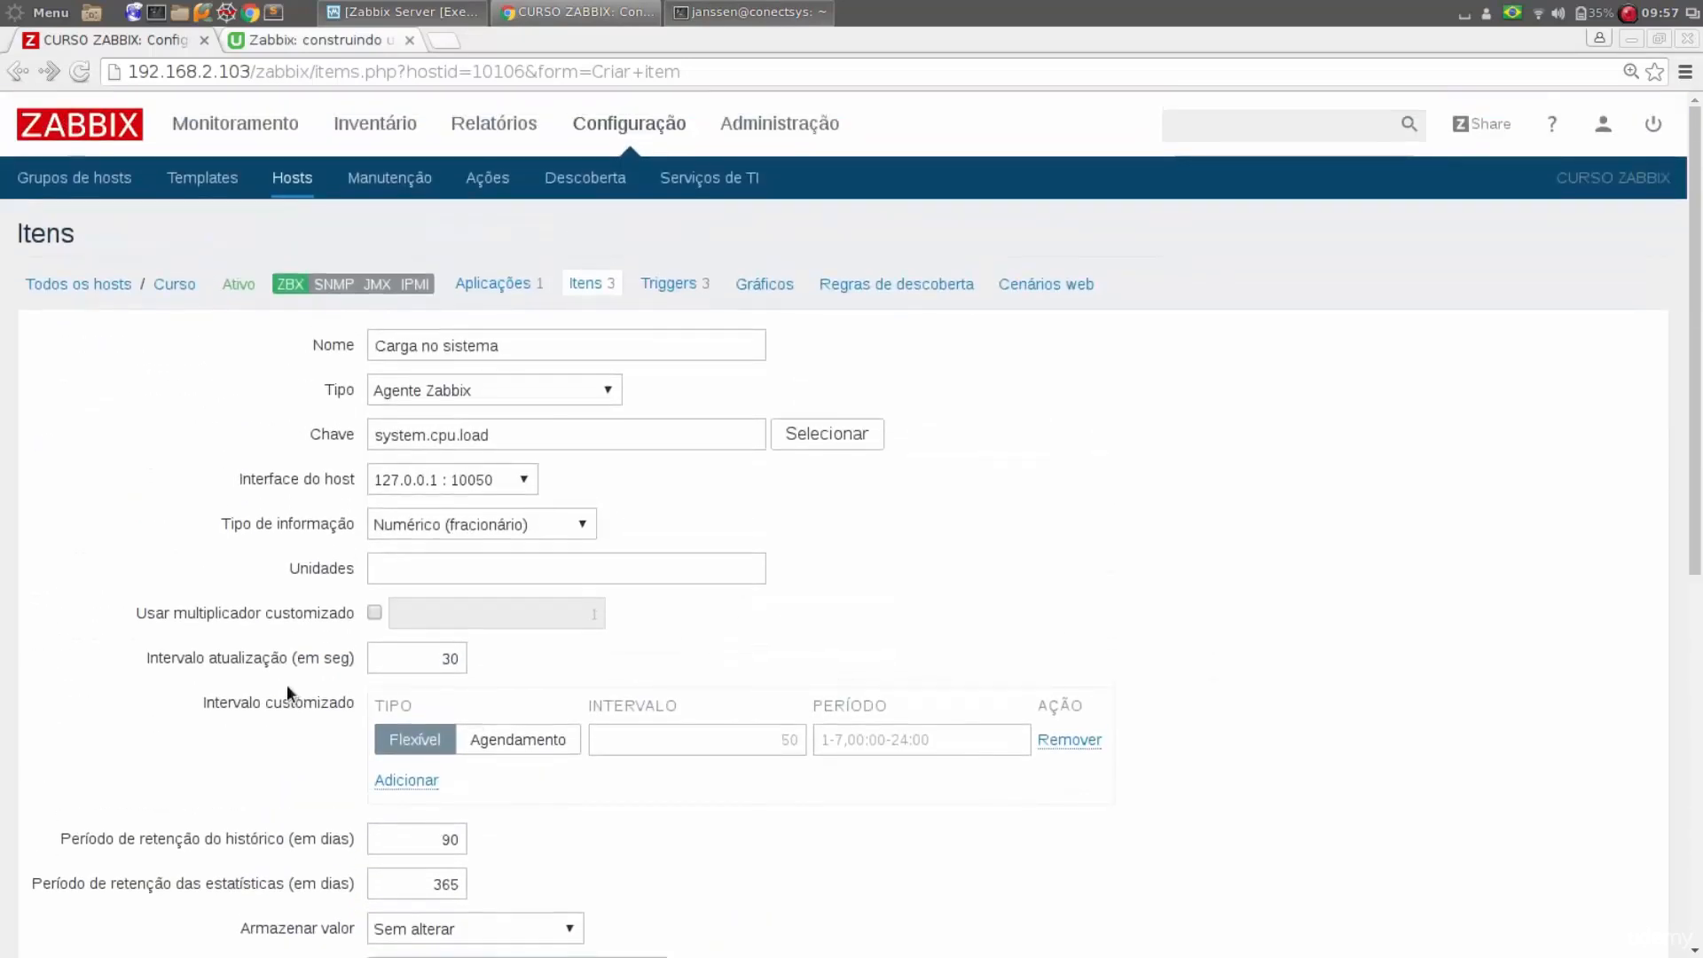
scroll(230, 584, down, 10)
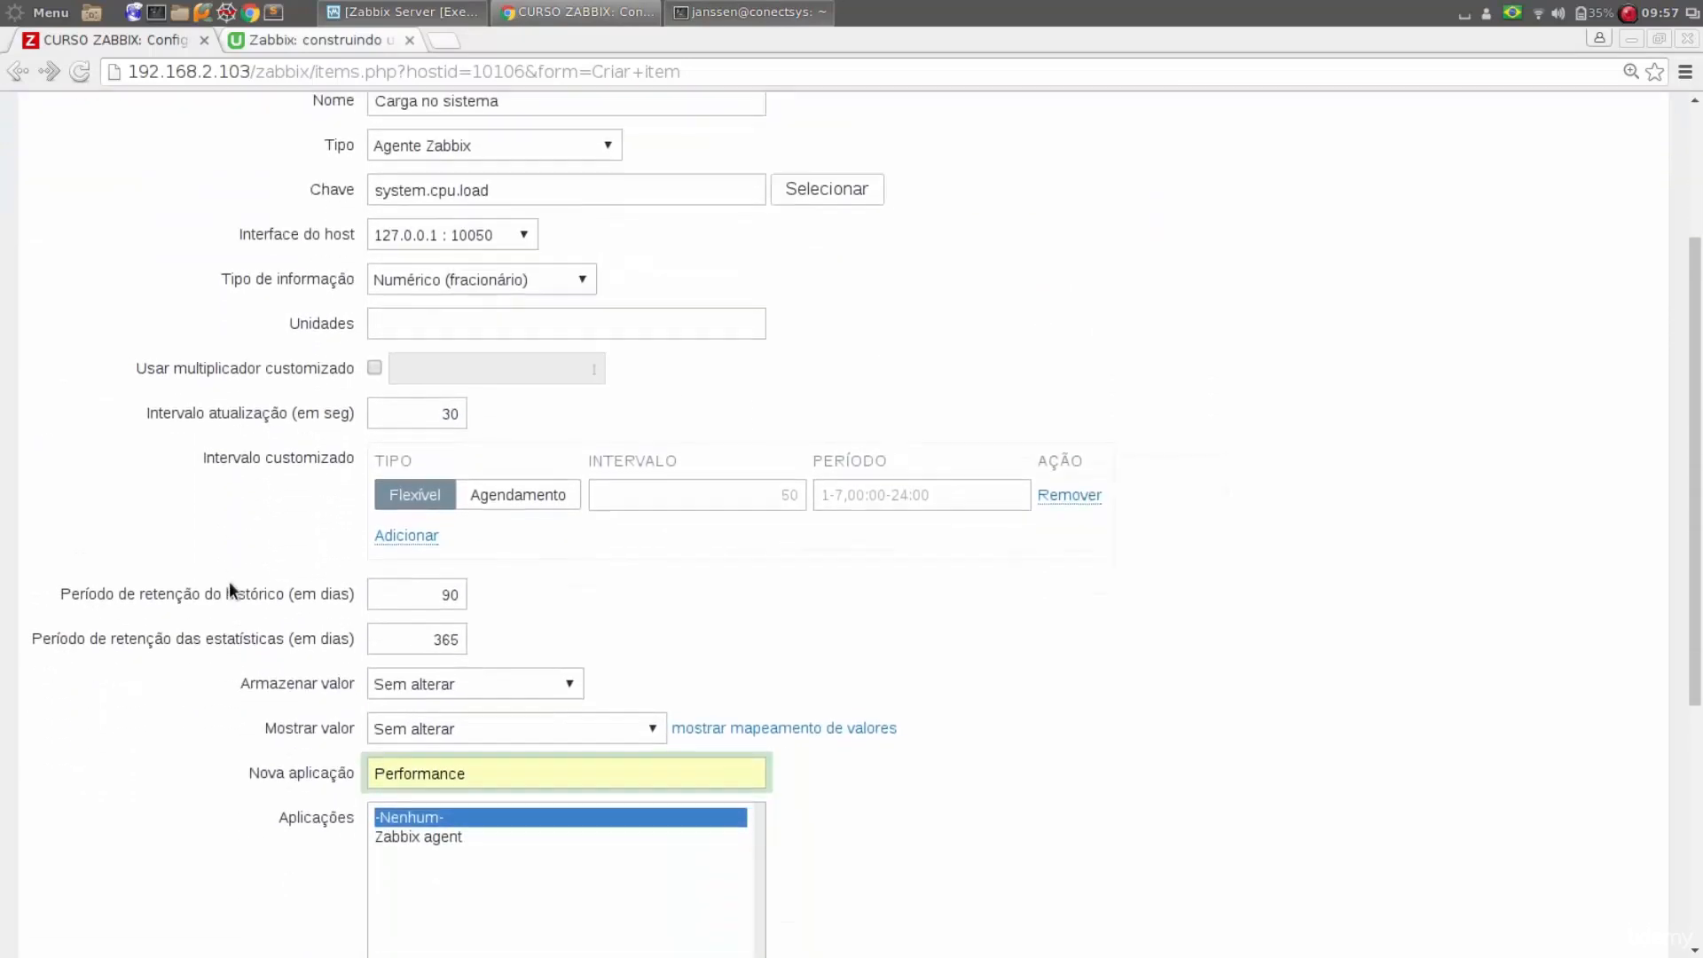
scroll(229, 582, up, 10)
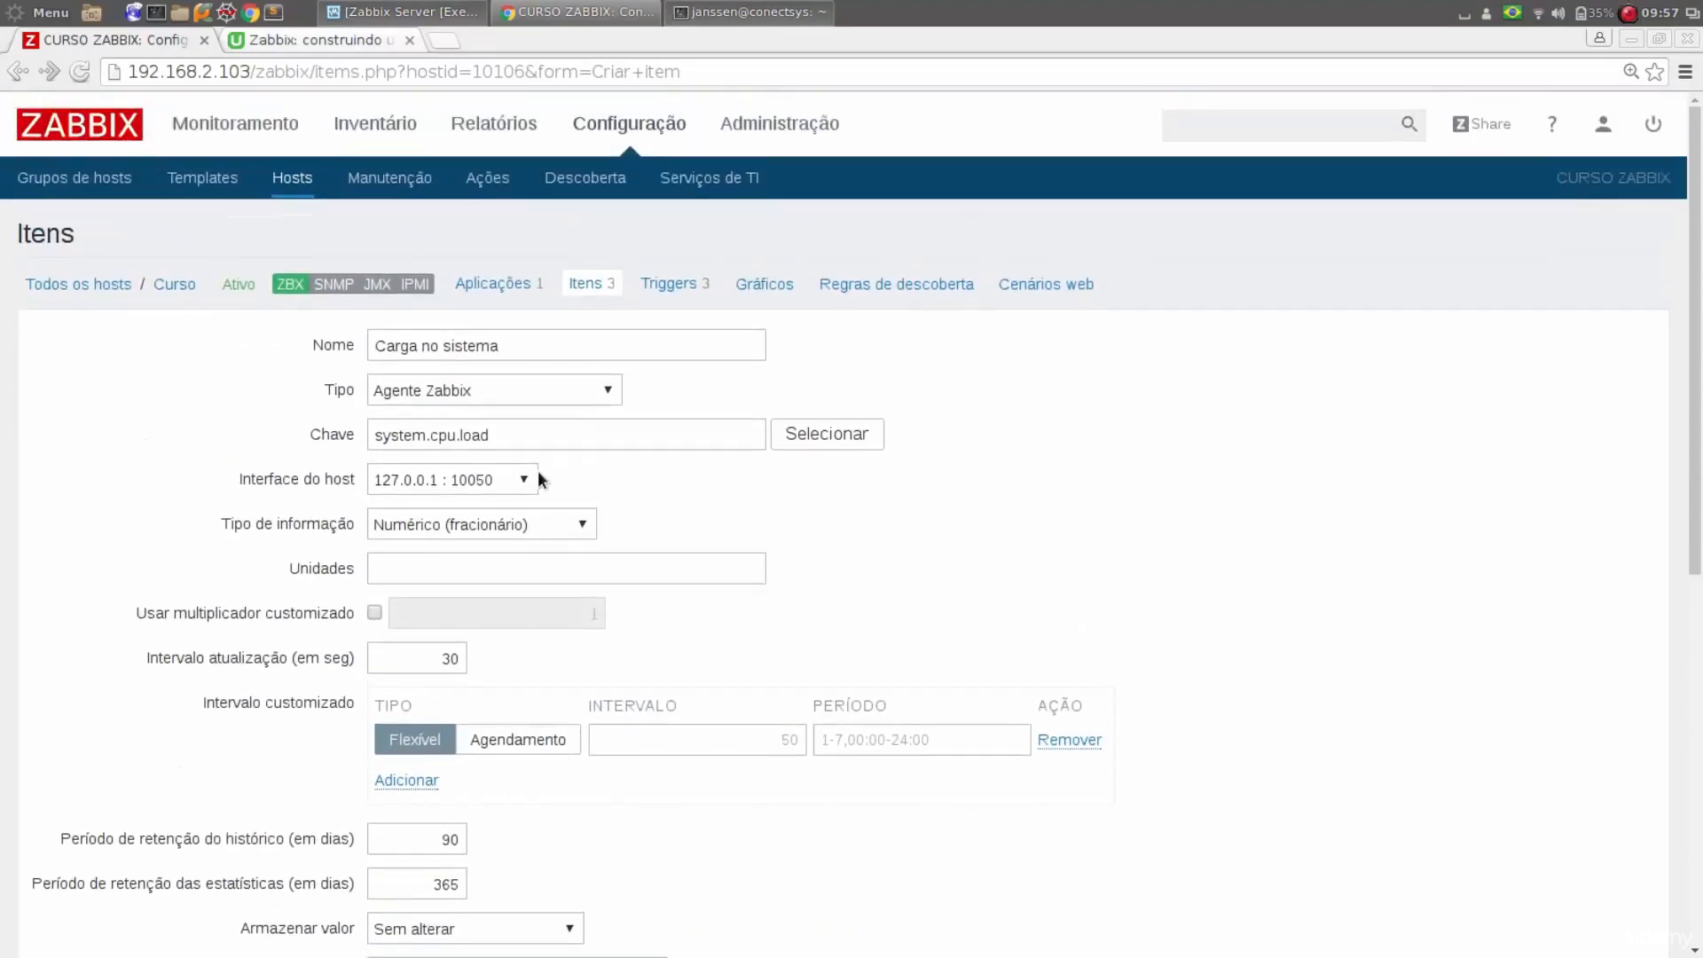
scroll(540, 479, down, 12)
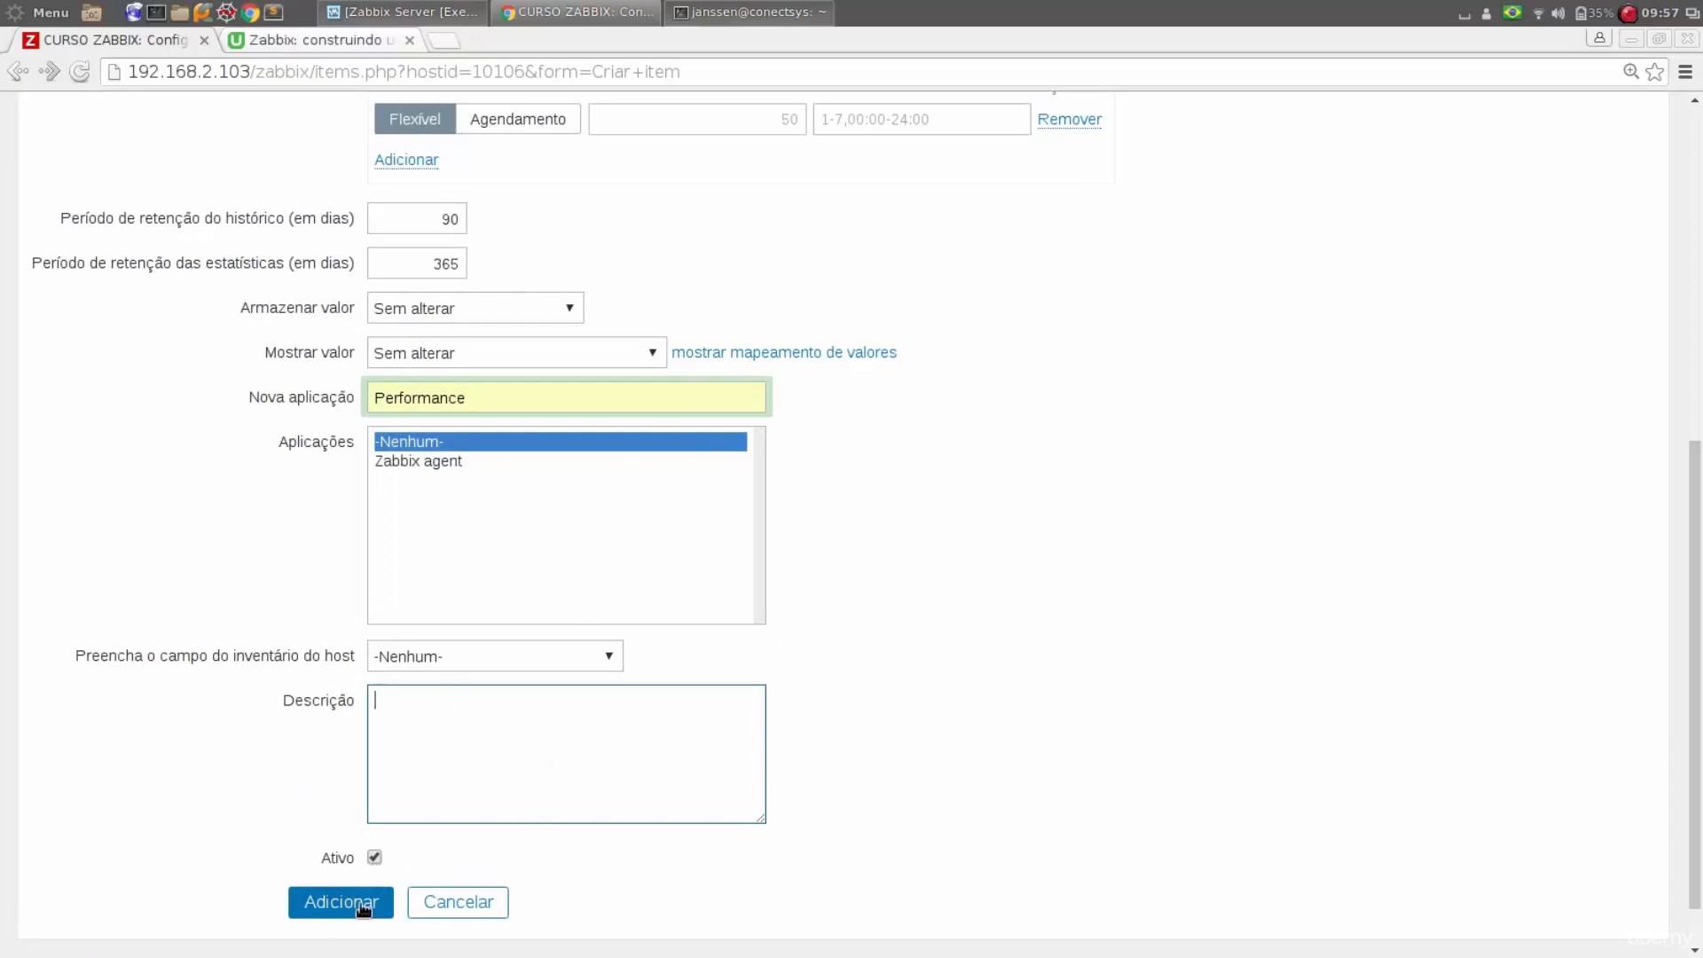
scroll(361, 905, up, 6)
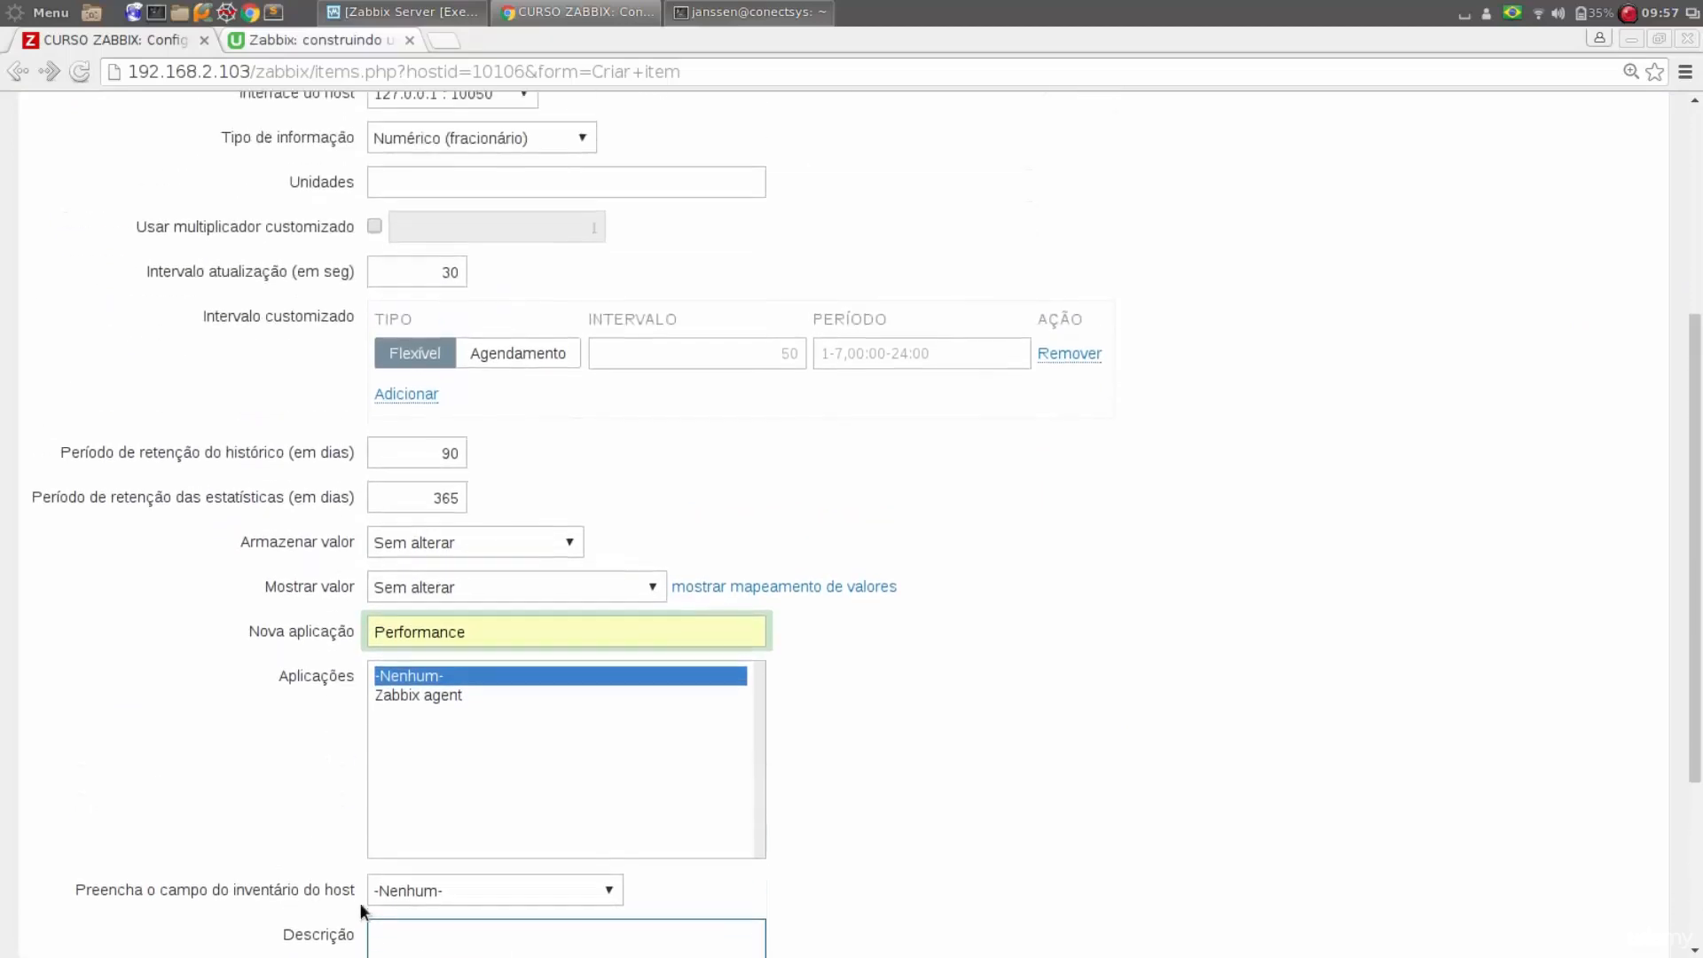
scroll(396, 412, down, 6)
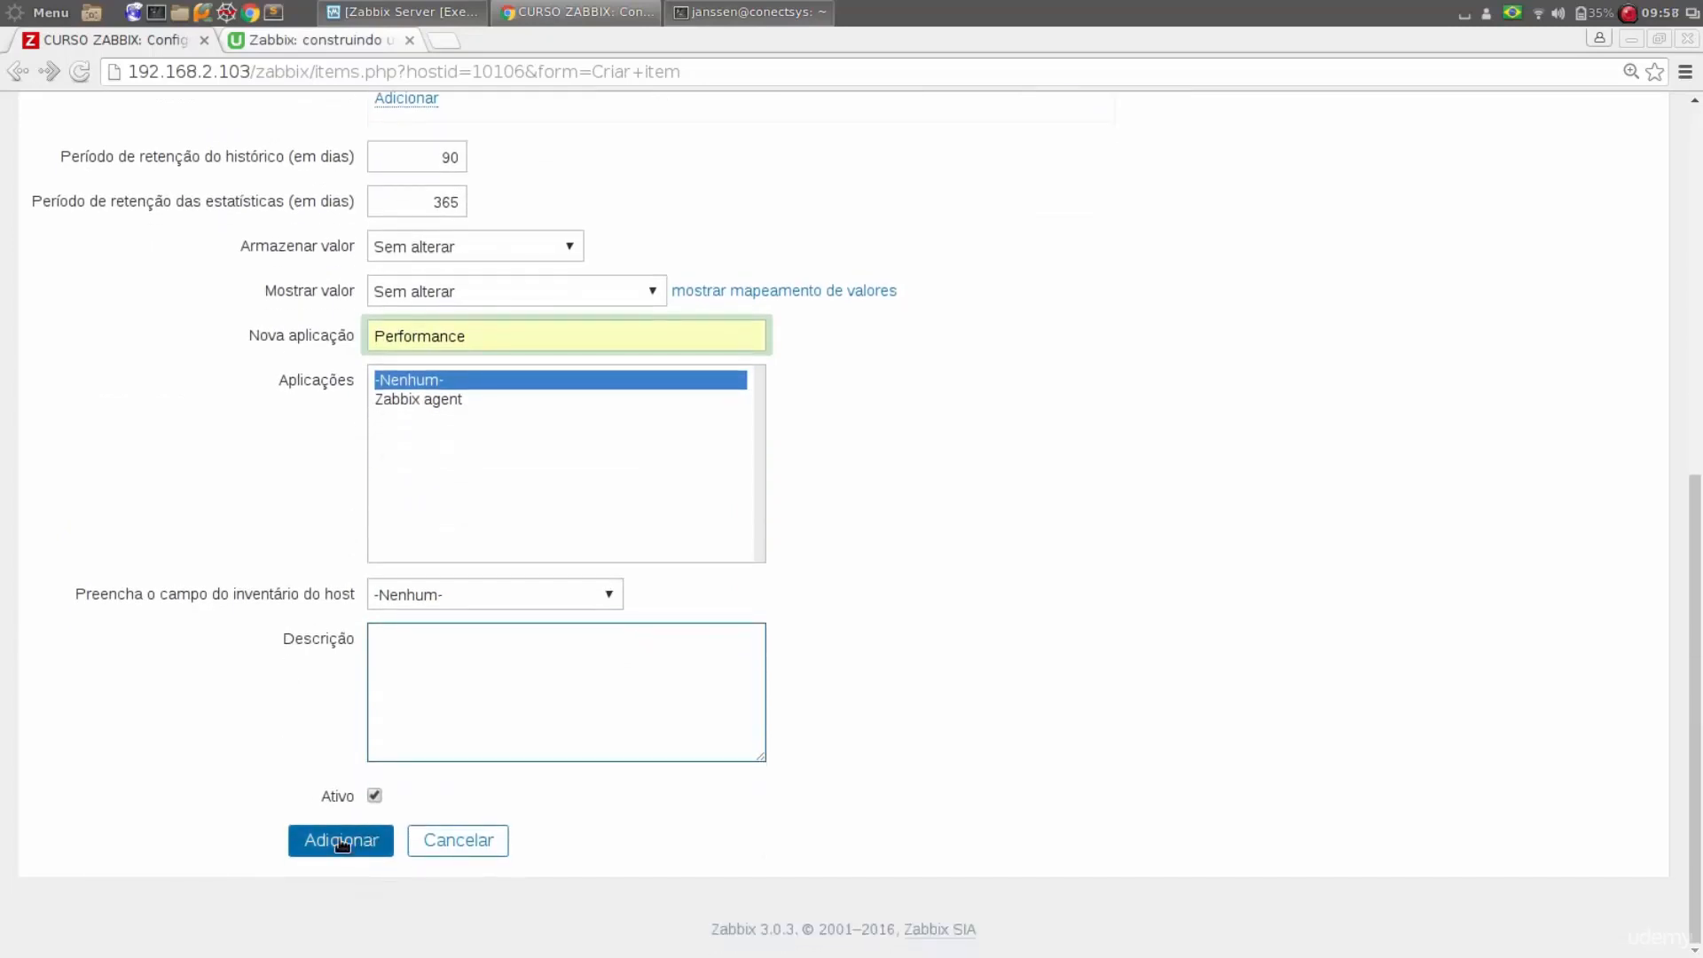
click(342, 840)
Check Carga no sistema in the Curso host's item list and open a form for creating another item
scroll(285, 617, down, 5)
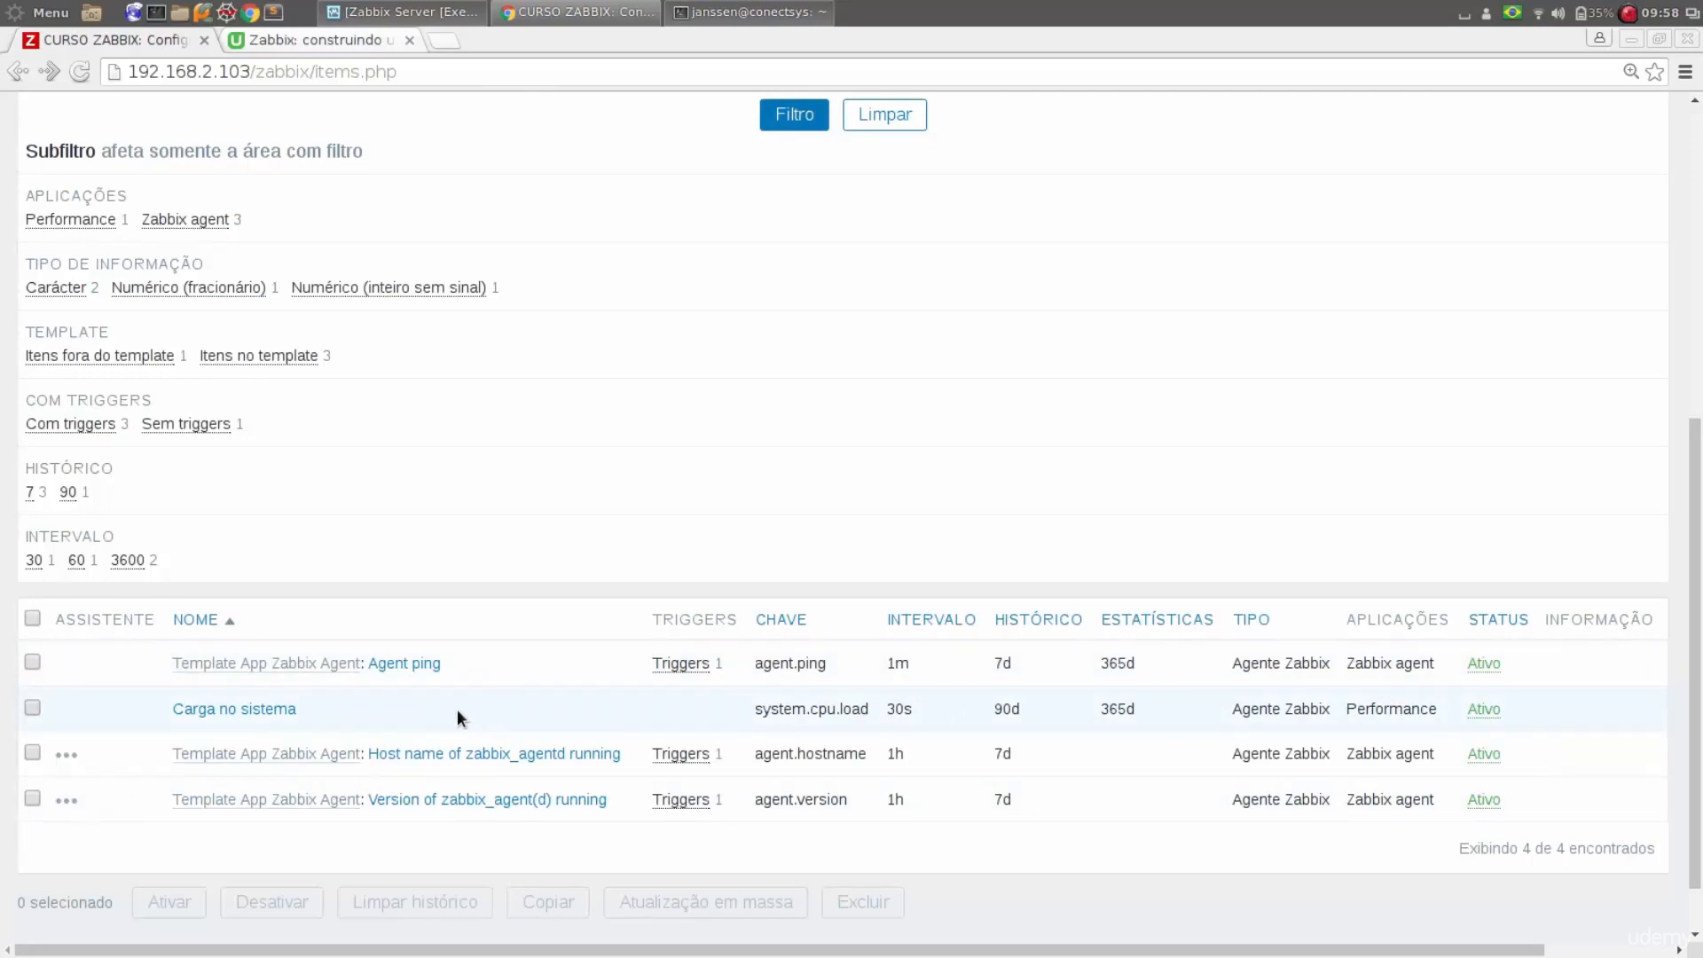
scroll(390, 706, up, 5)
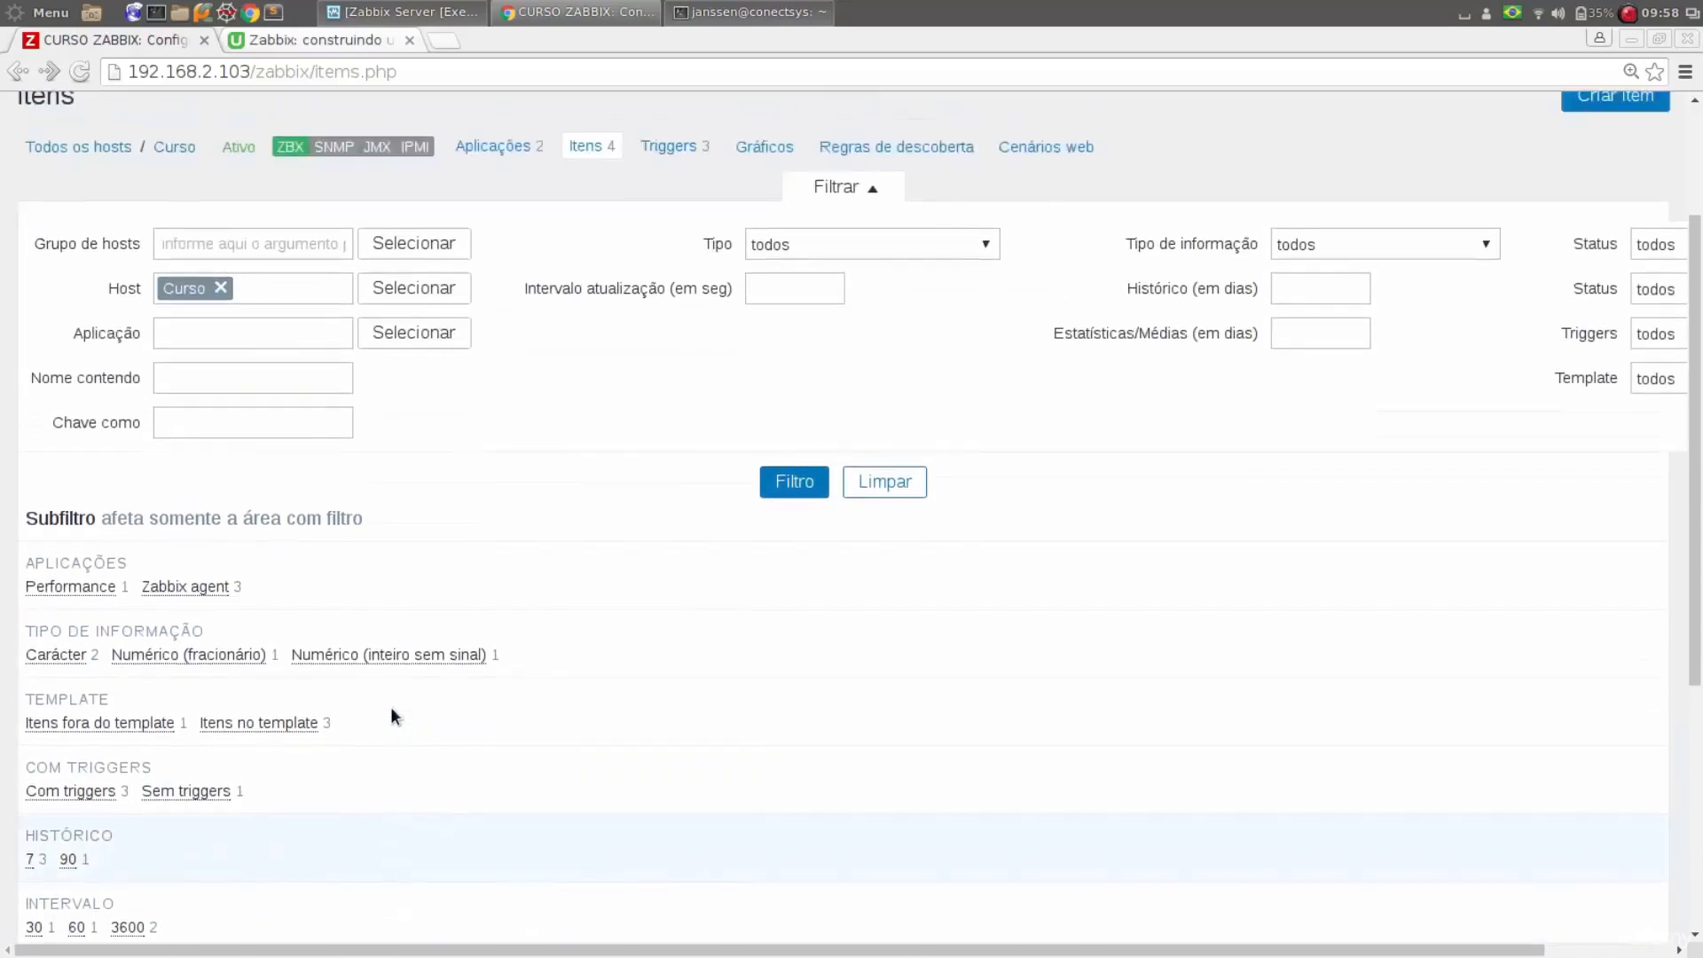
click(1623, 119)
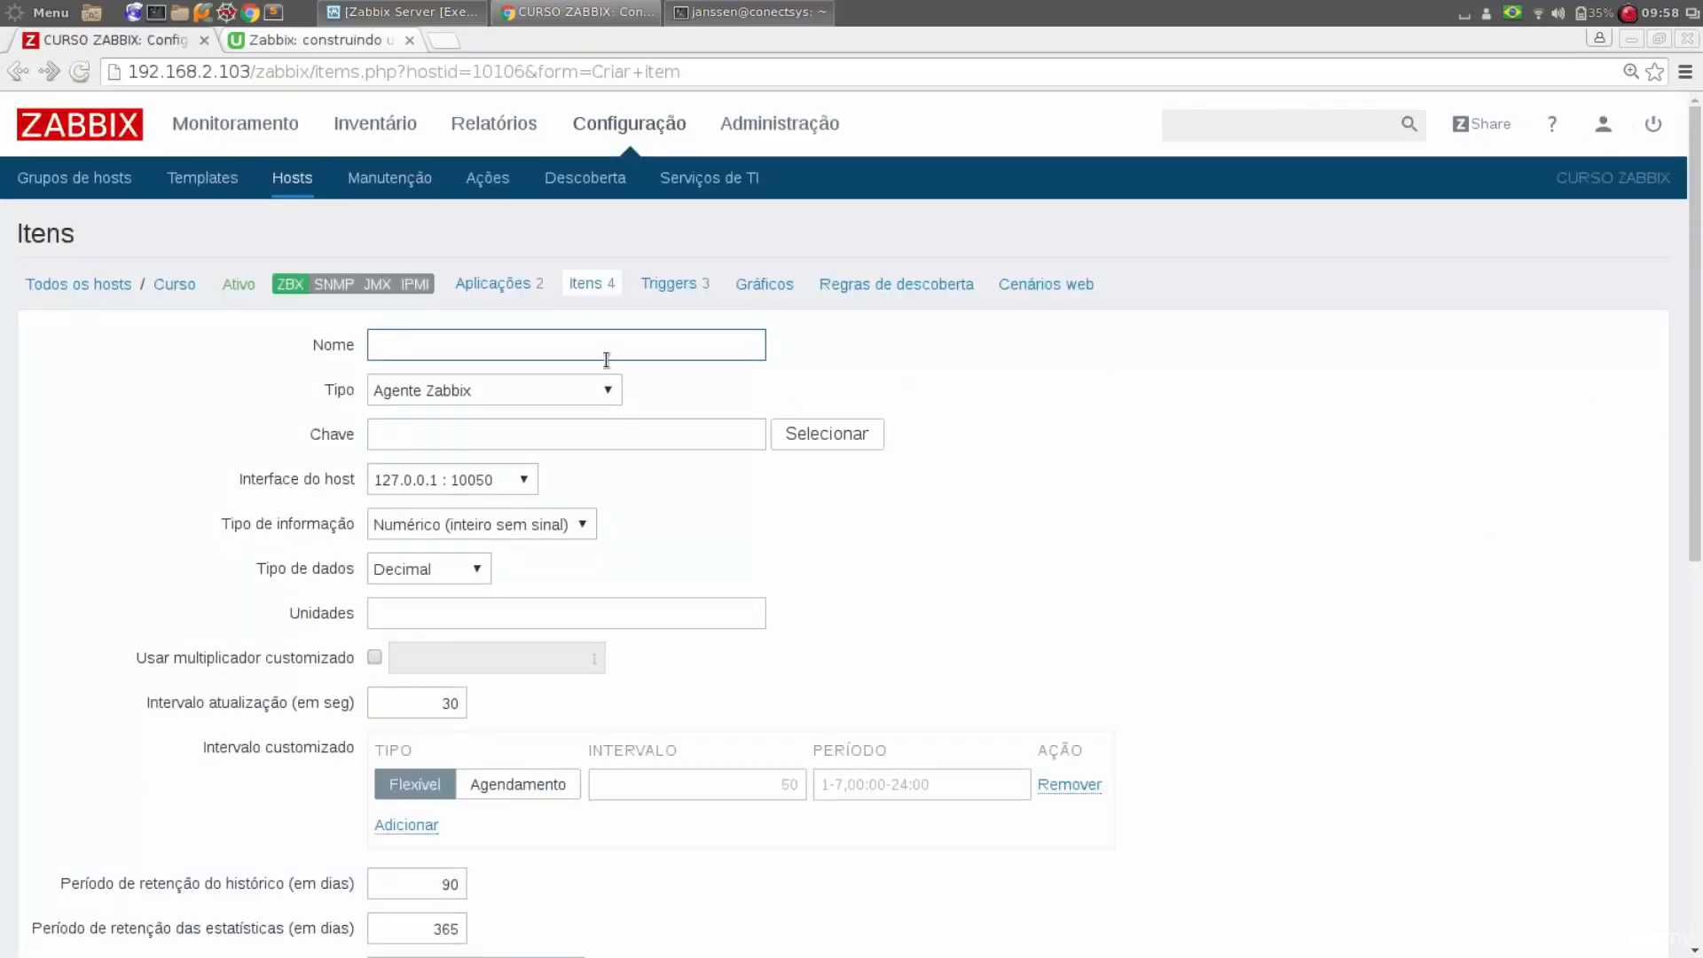
Name the new item Utilização de CPU
text(Utili)
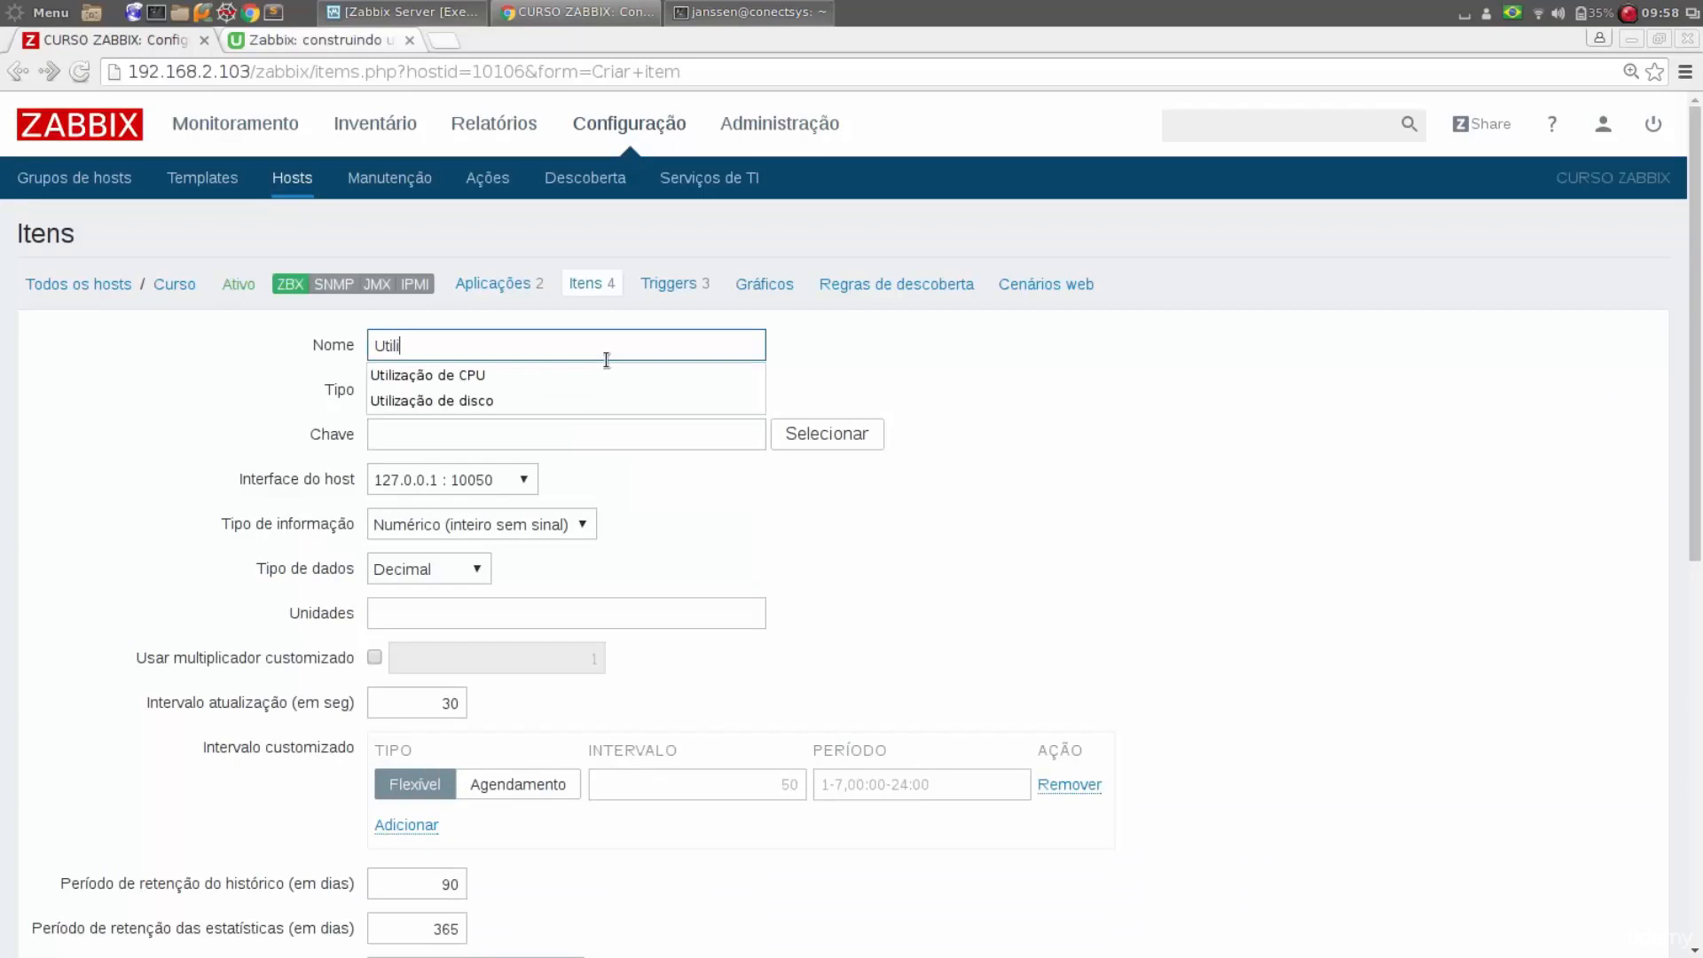
key(Down)
key(Return)
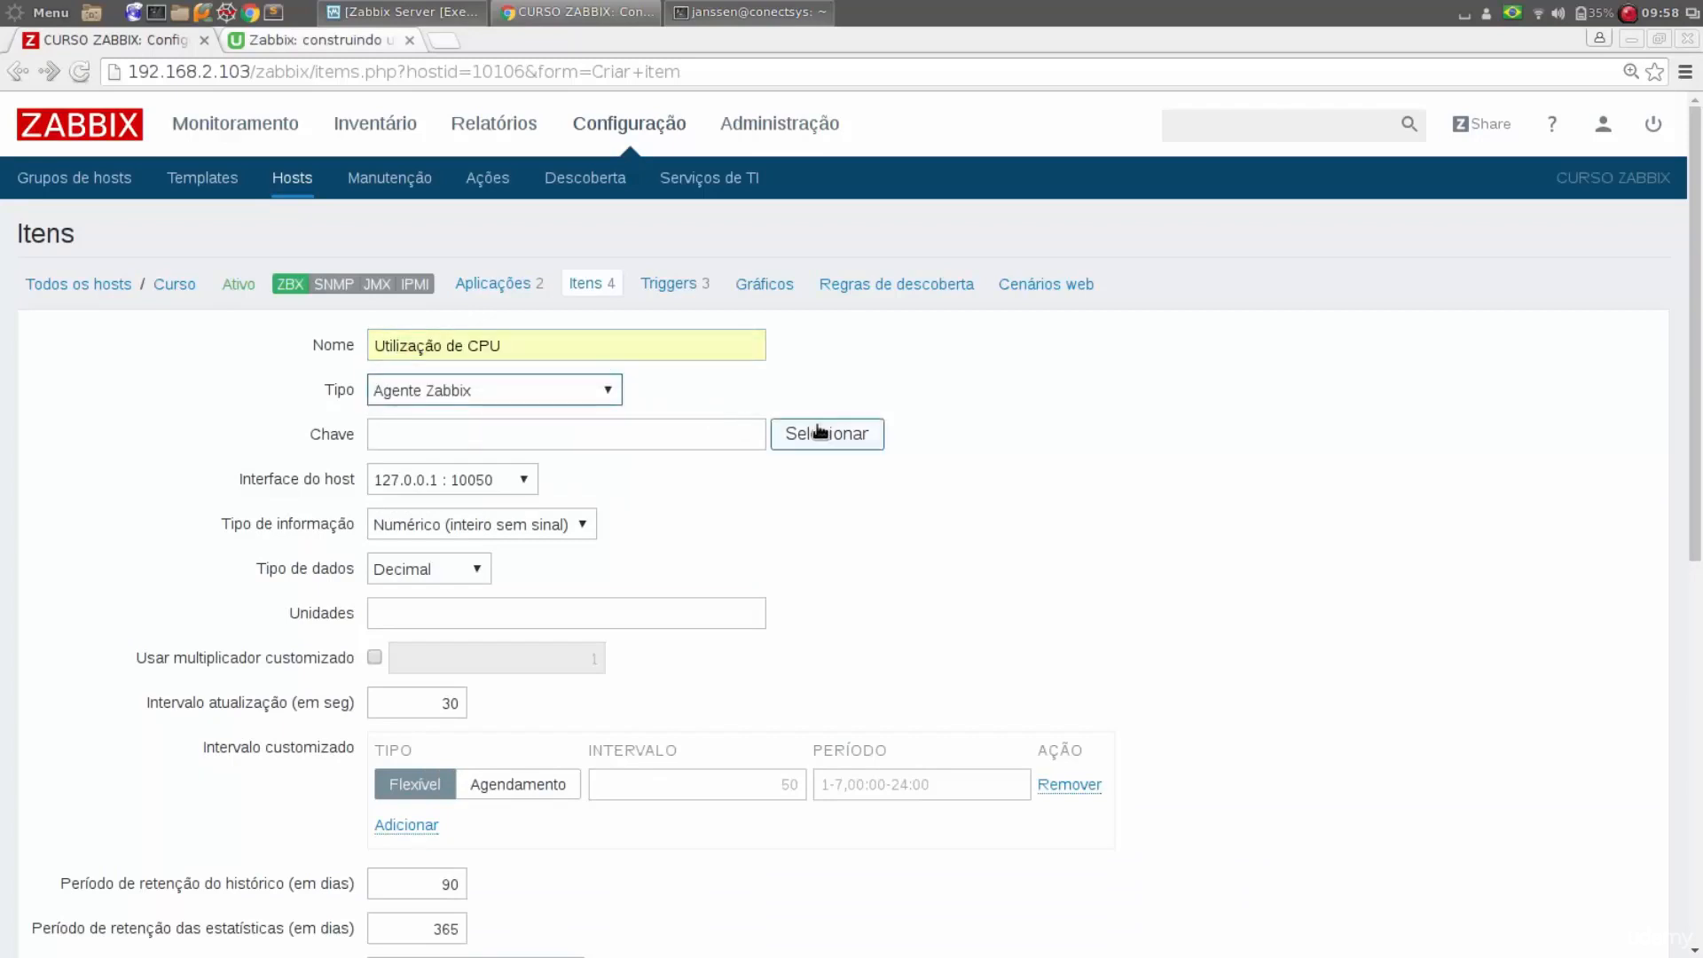
Pick the standard key system.cpu.util[<cpu>,<type>,<mode>] for the Utilização de CPU item
click(822, 434)
scroll(395, 604, down, 3)
scroll(395, 604, down, 5)
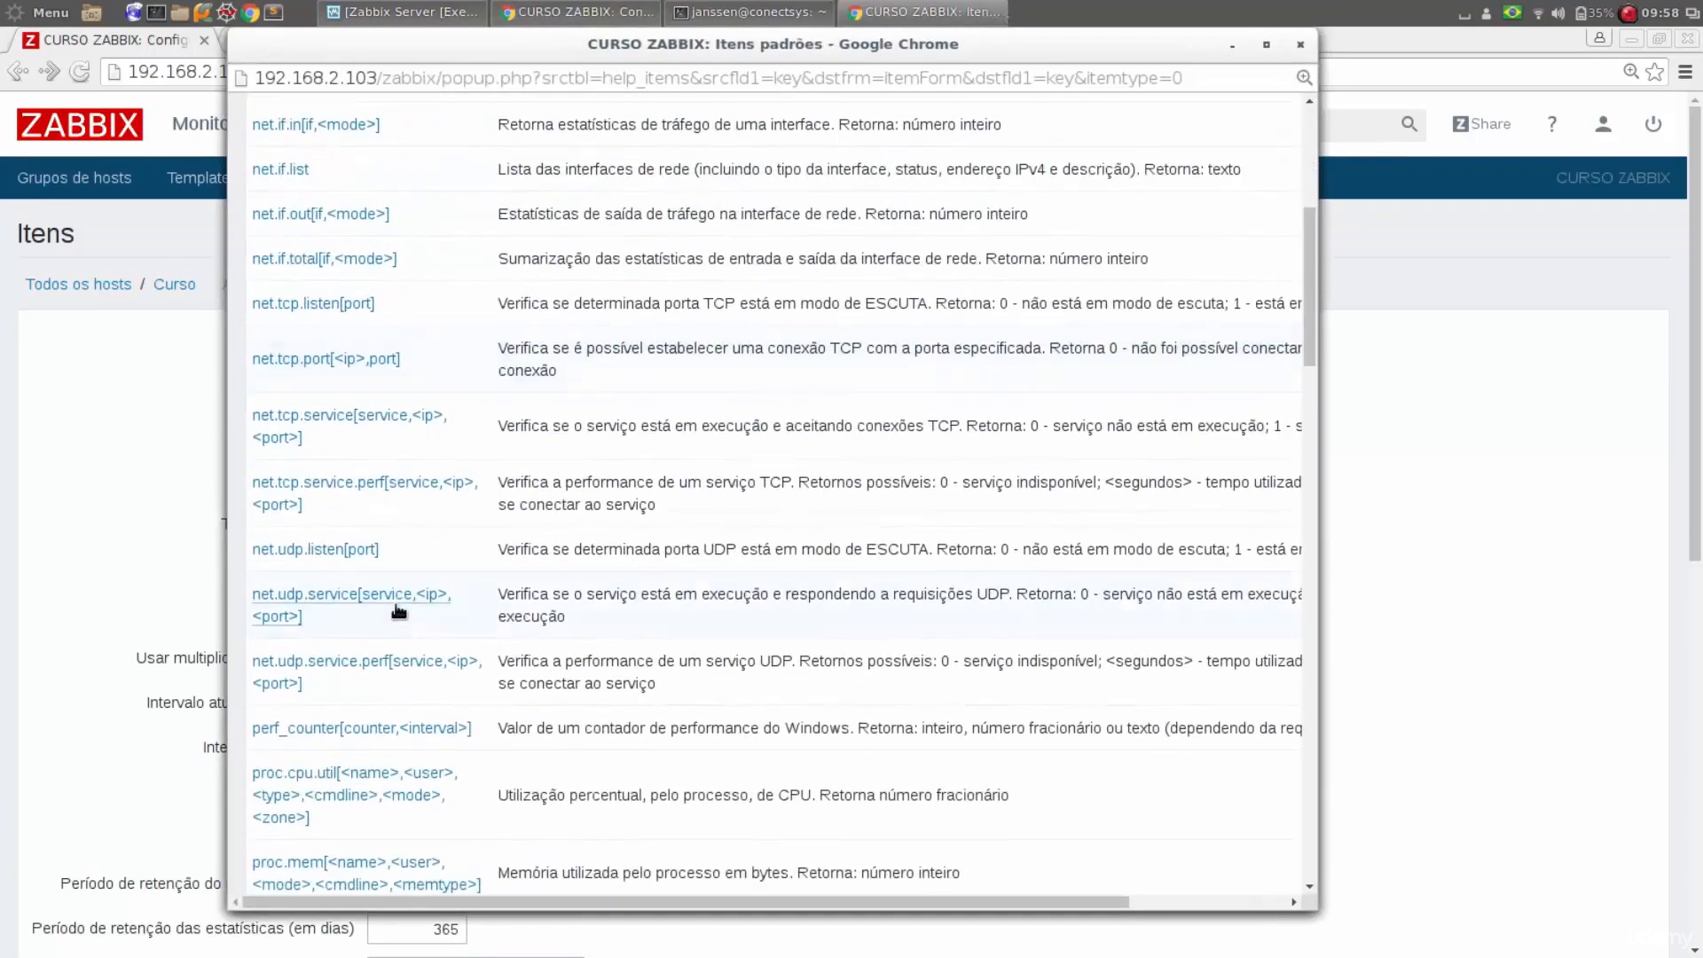
scroll(396, 603, down, 5)
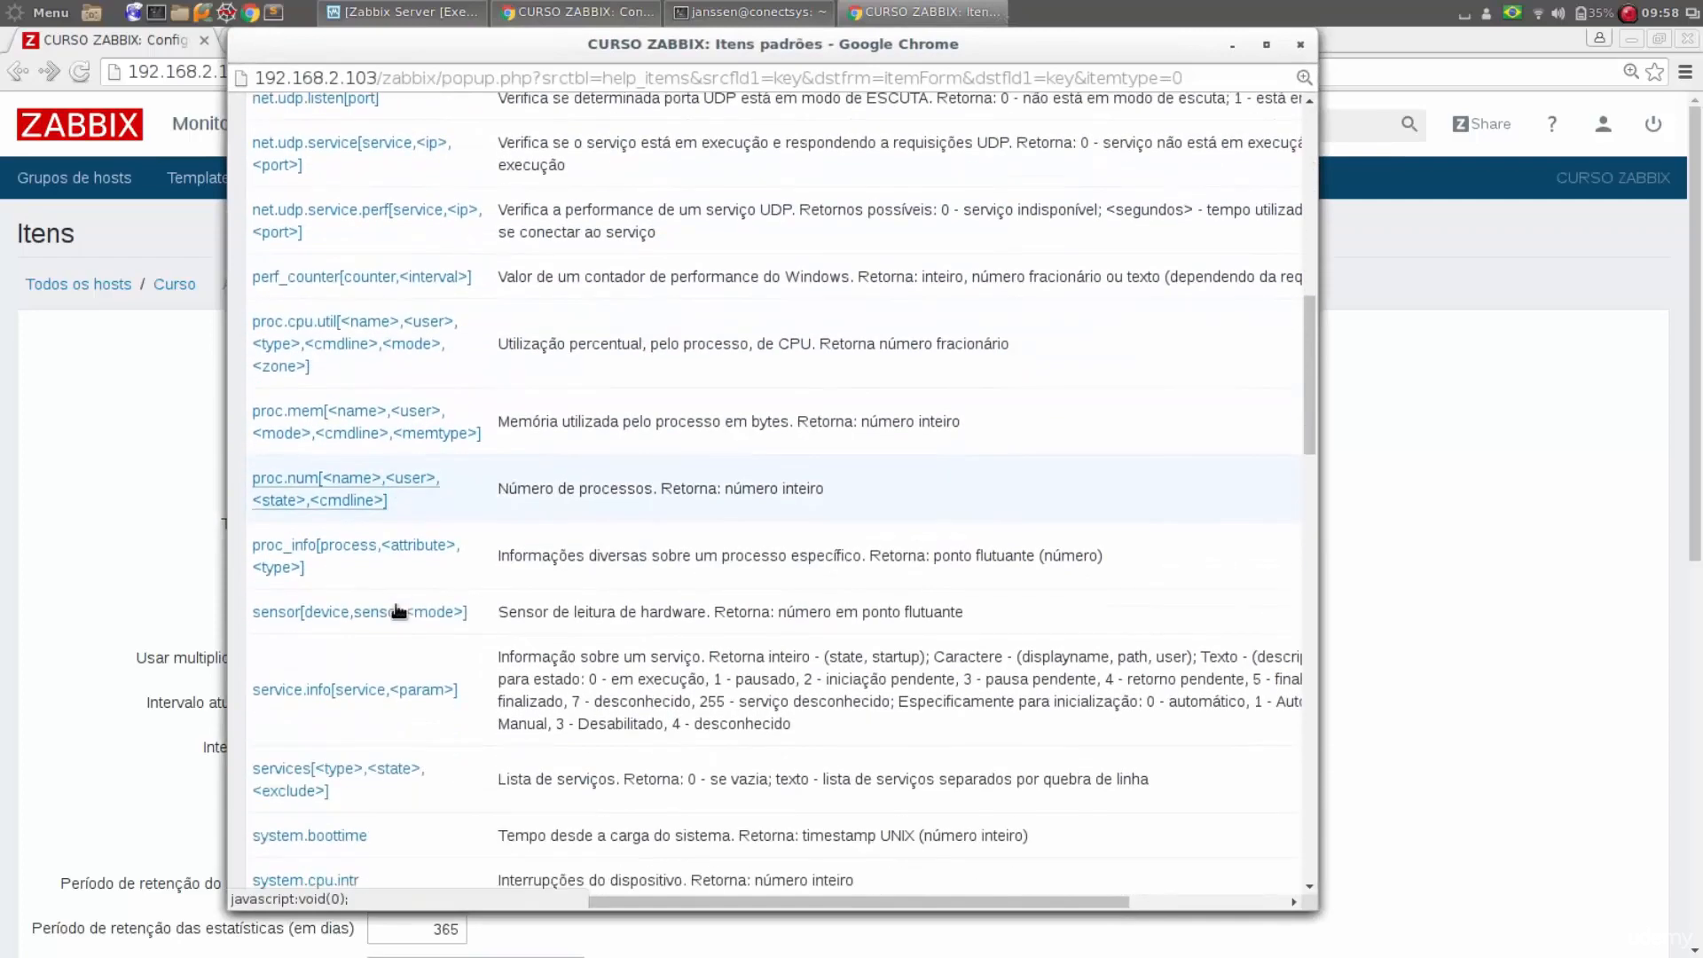
scroll(396, 611, down, 3)
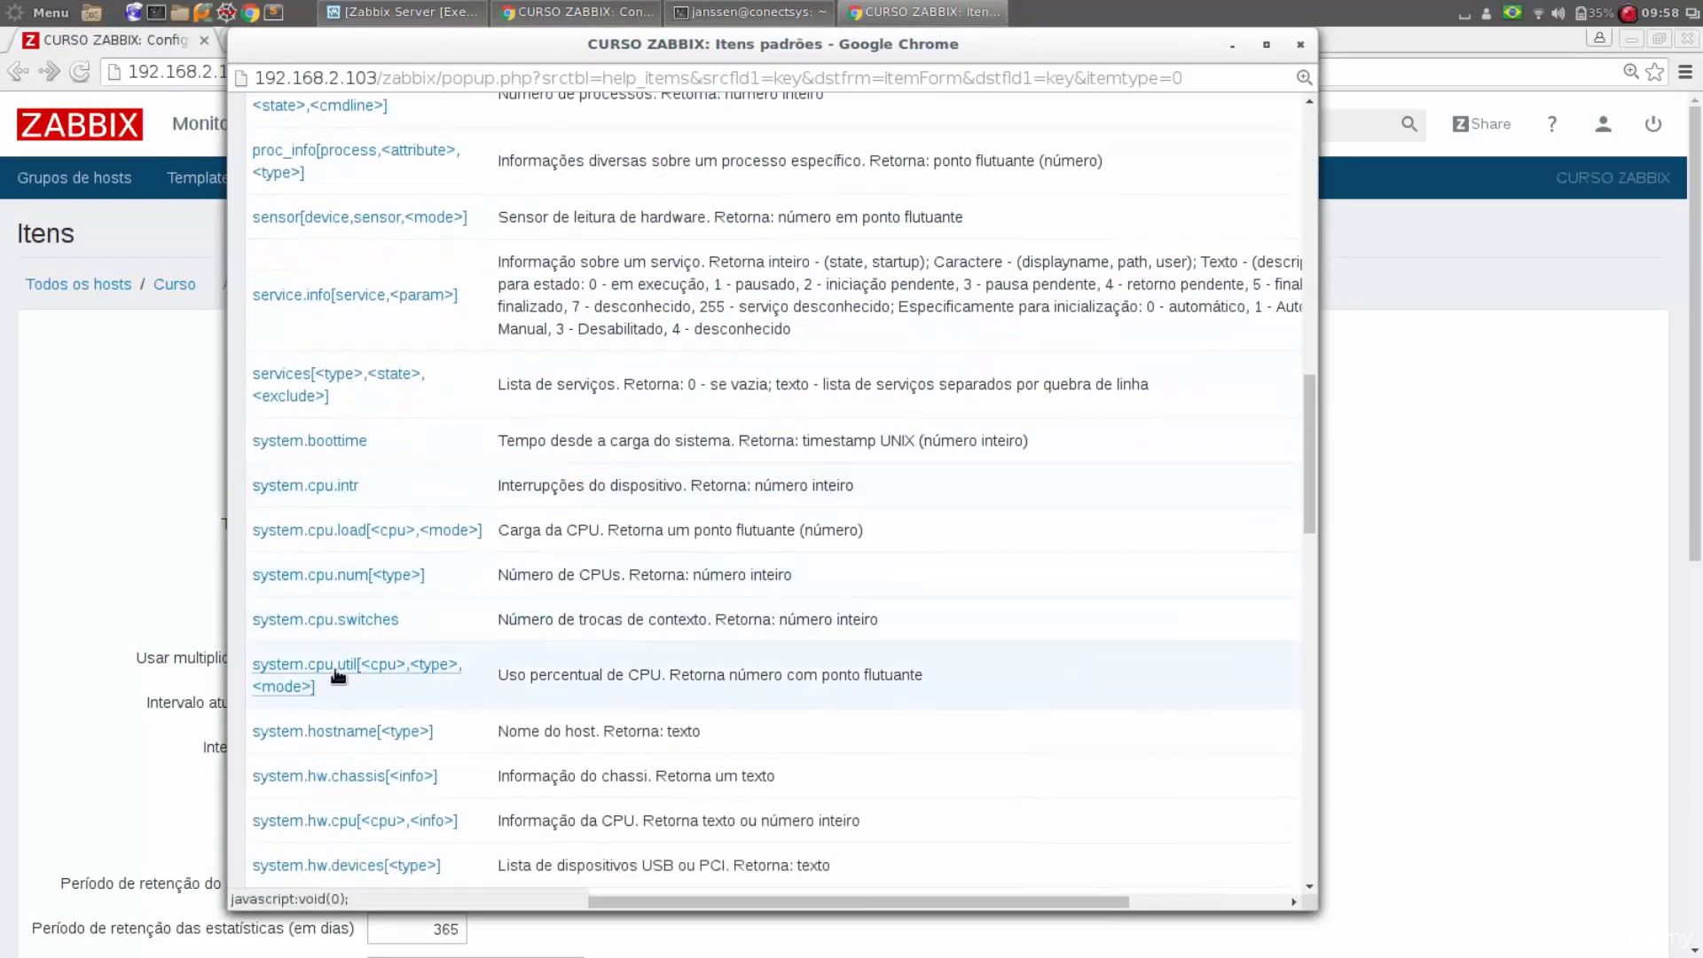
click(445, 675)
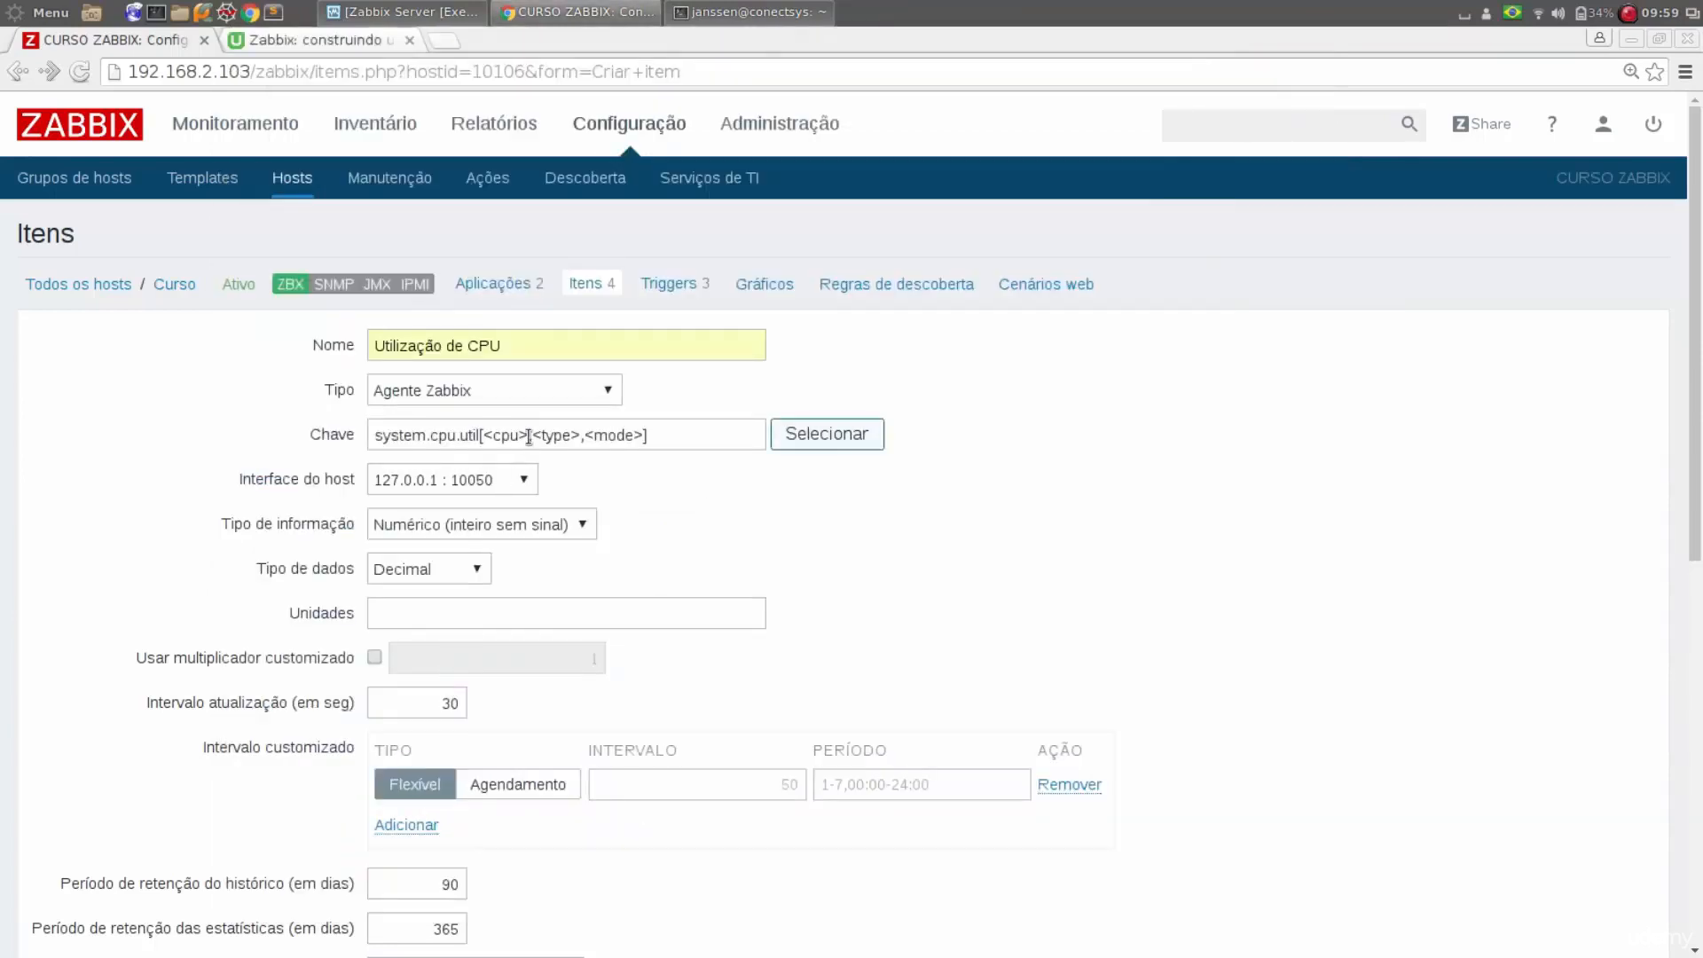
Remove the type and mode parameters from the item key, leaving system.cpu.util[<cpu>
click(664, 434)
key(BackSpace)
key(BackSpace)
key(BackSpace)
key(BackSpace)
key(BackSpace)
key(BackSpace)
key(BackSpace)
key(BackSpace)
key(BackSpace)
key(BackSpace)
key(BackSpace)
key(BackSpace)
key(BackSpace)
key(BackSpace)
key(BackSpace)
key(BackSpace)
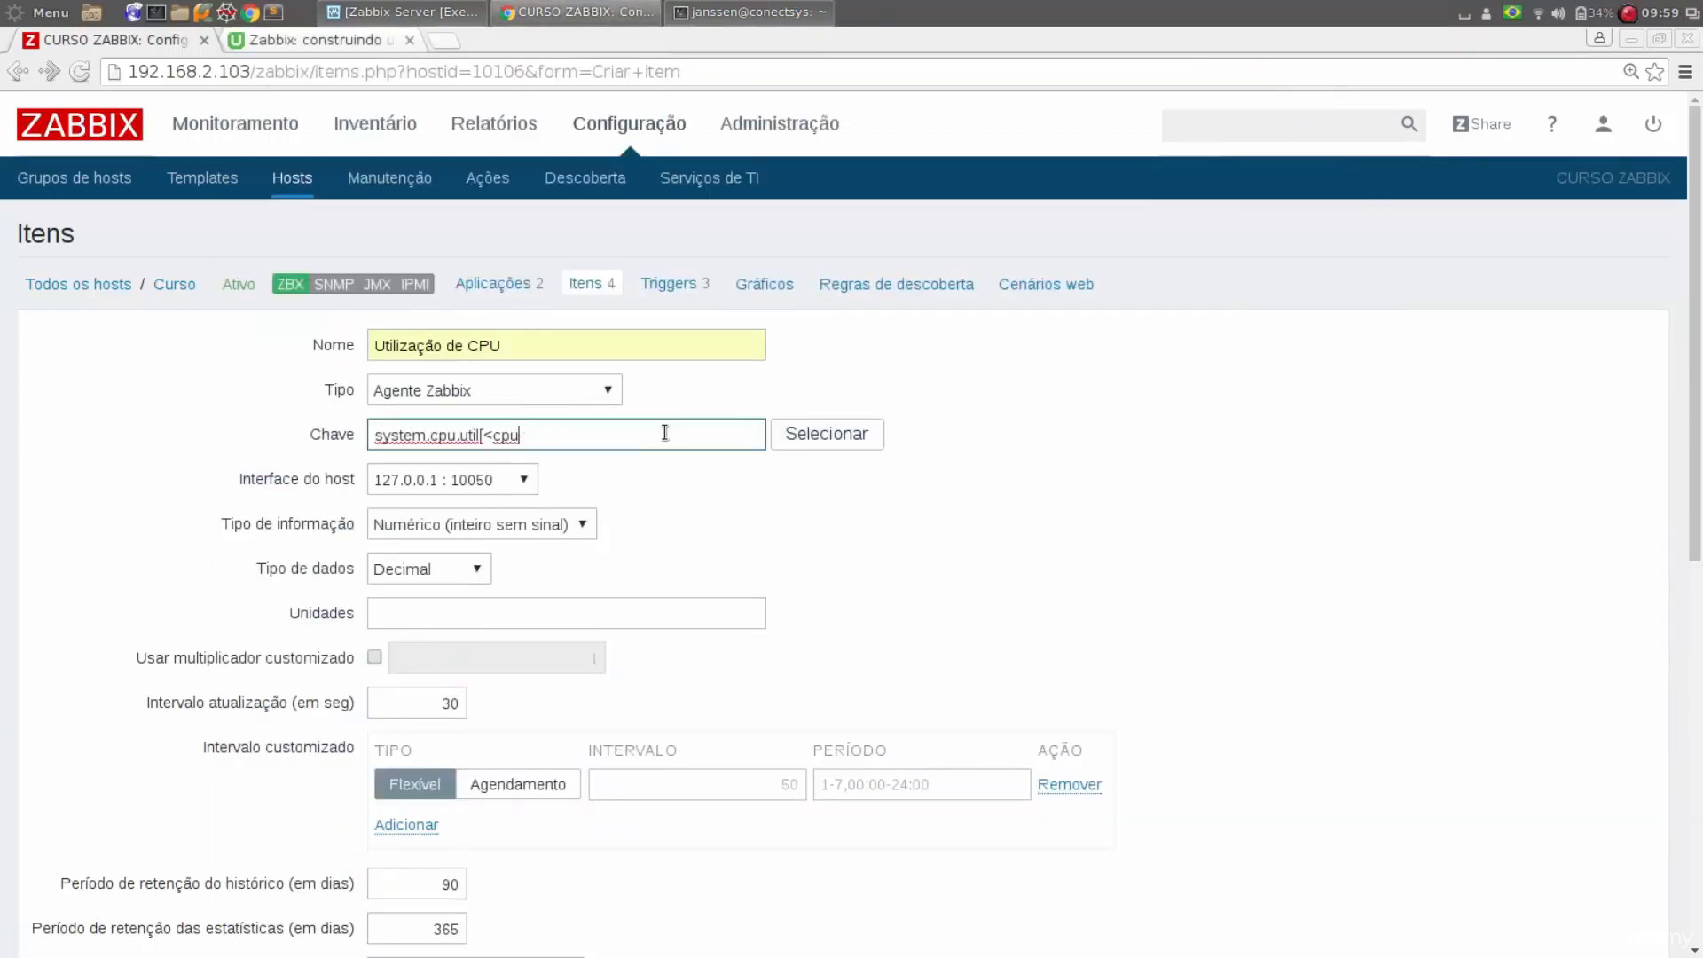
text(>)
Switch to the terminal running top, display each CPU's usage separately, and return to the item's key
click(750, 12)
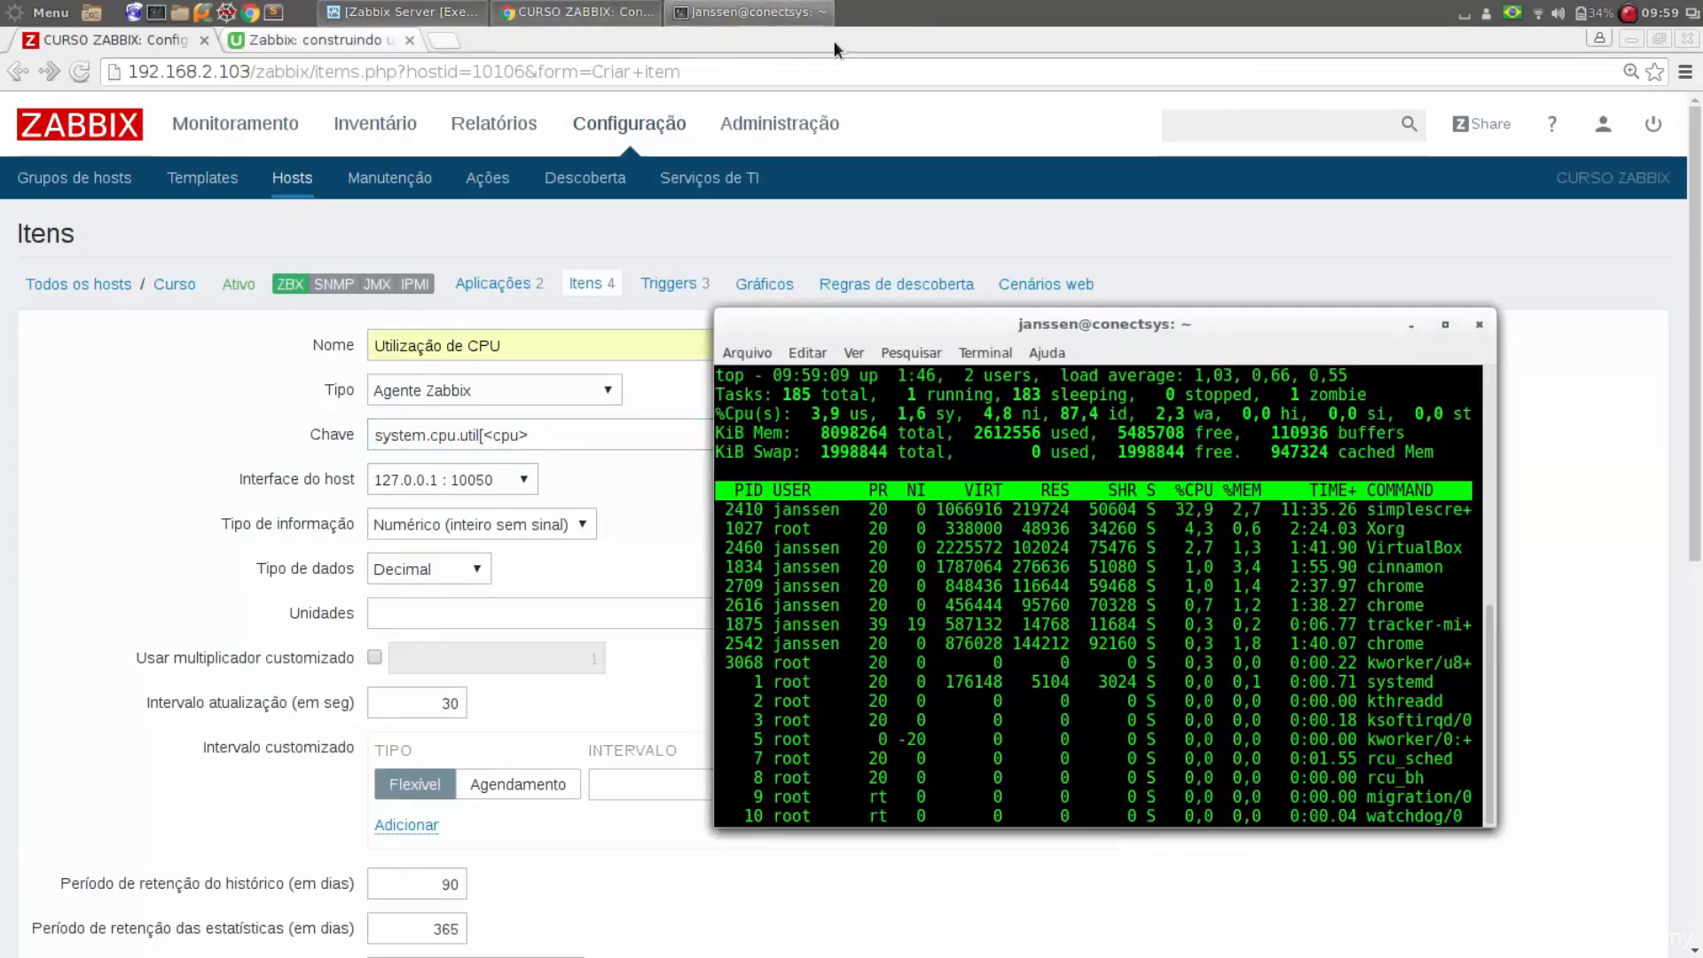
key(1)
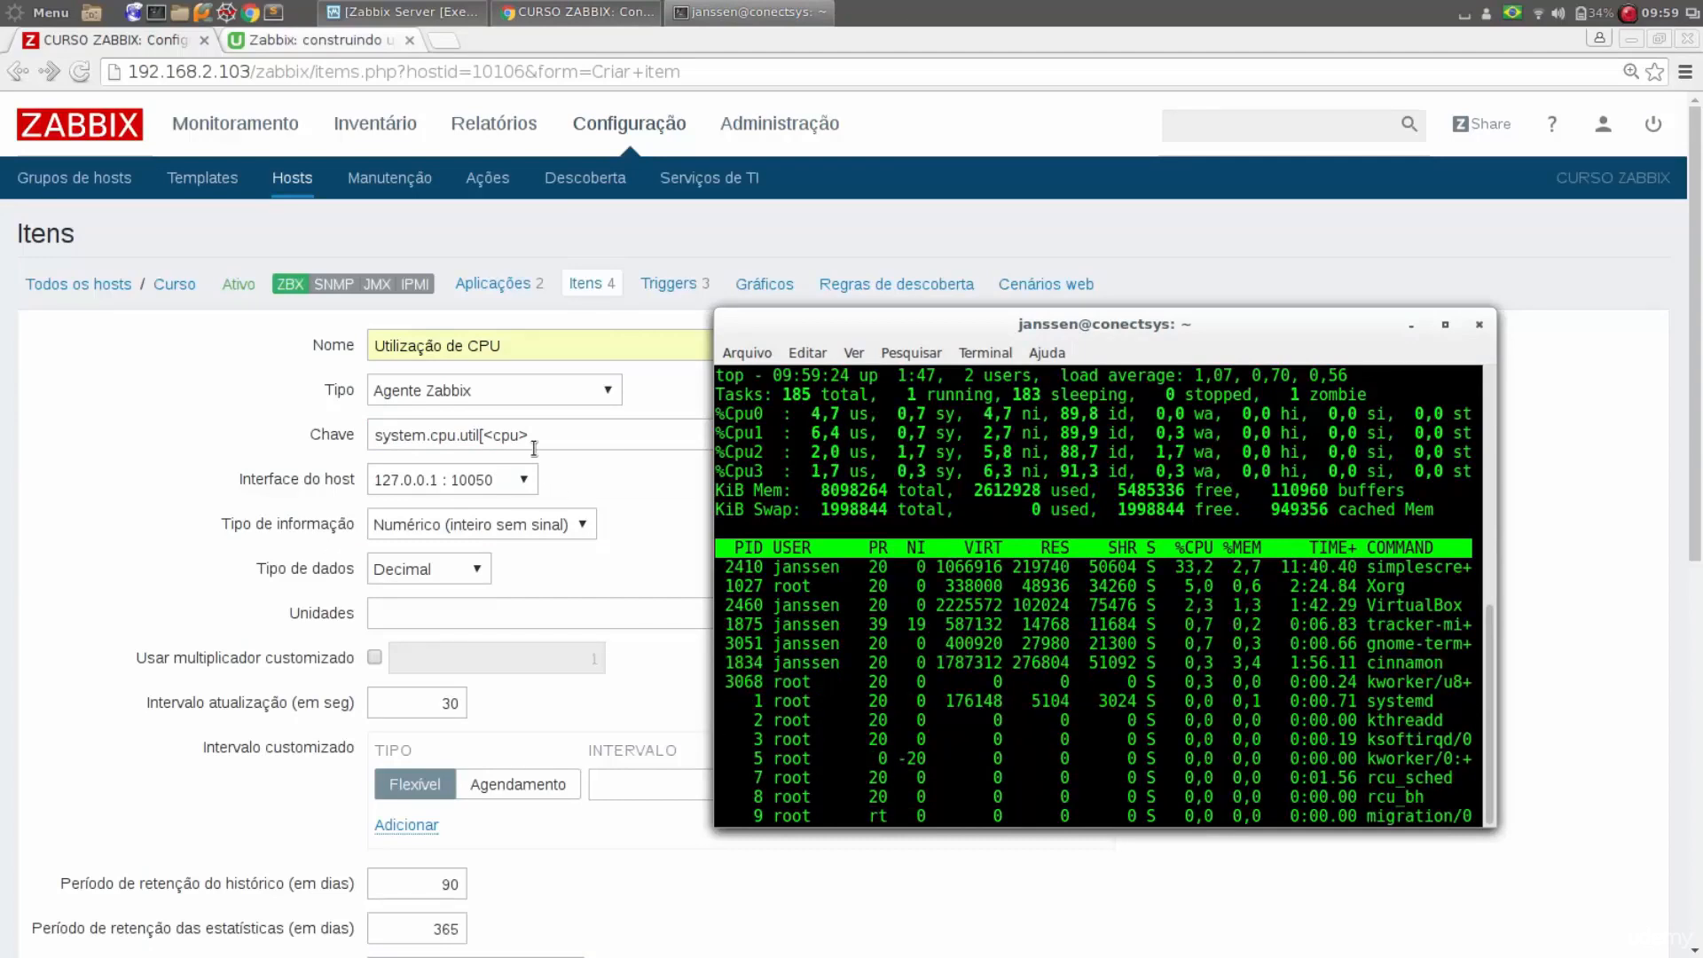
click(569, 432)
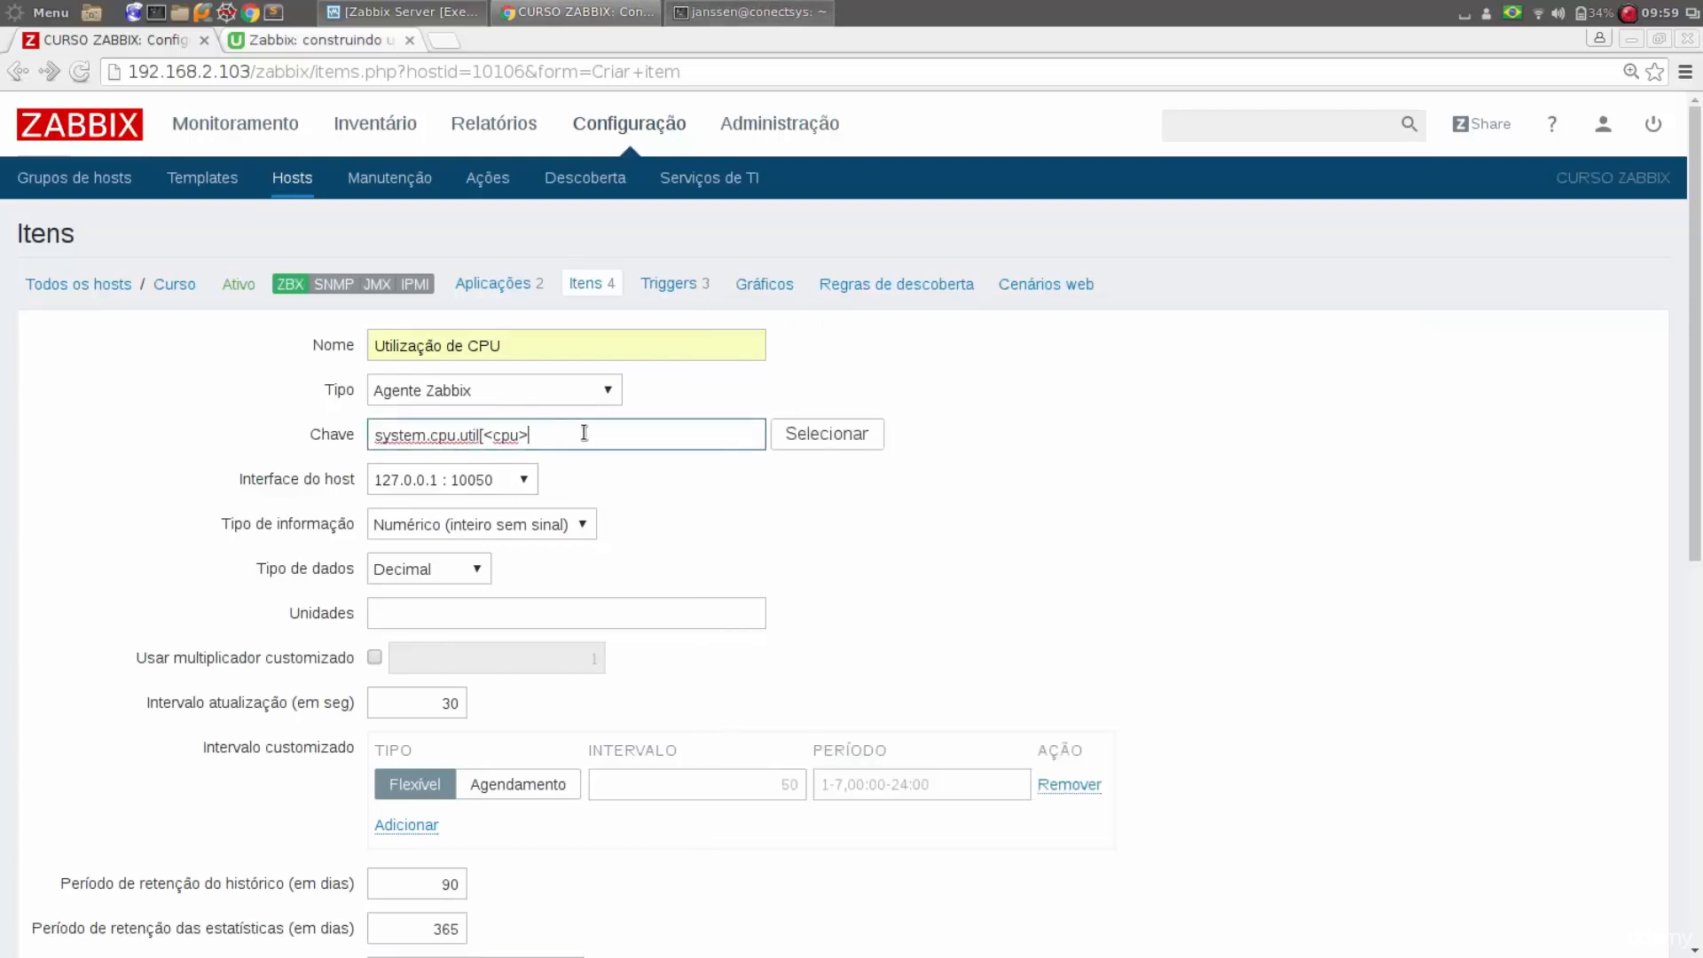
Remove the remaining parameter and bracket so that the item key is only system.cpu.util
key(BackSpace)
key(BackSpace)
key(BackSpace)
key(BackSpace)
key(BackSpace)
key(BackSpace)
Highlight the user-time figure of Cpu0 in the terminal running top, and return to the Zabbix item form
key(alt+Tab)
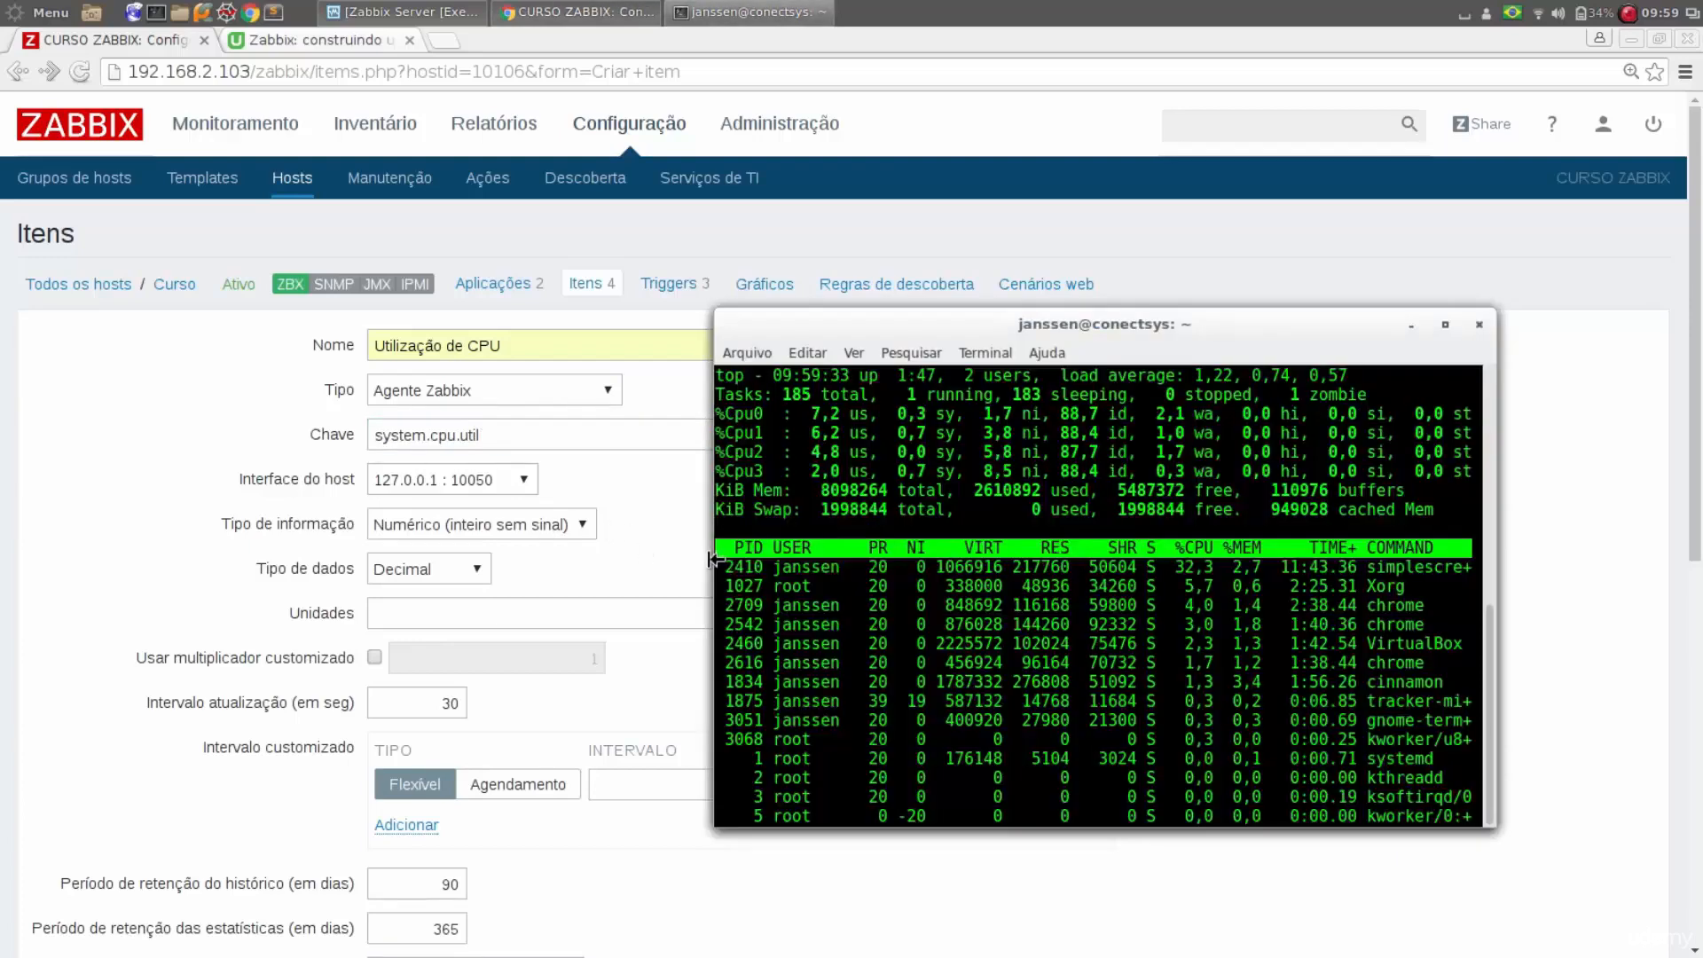
drag(809, 414, 863, 409)
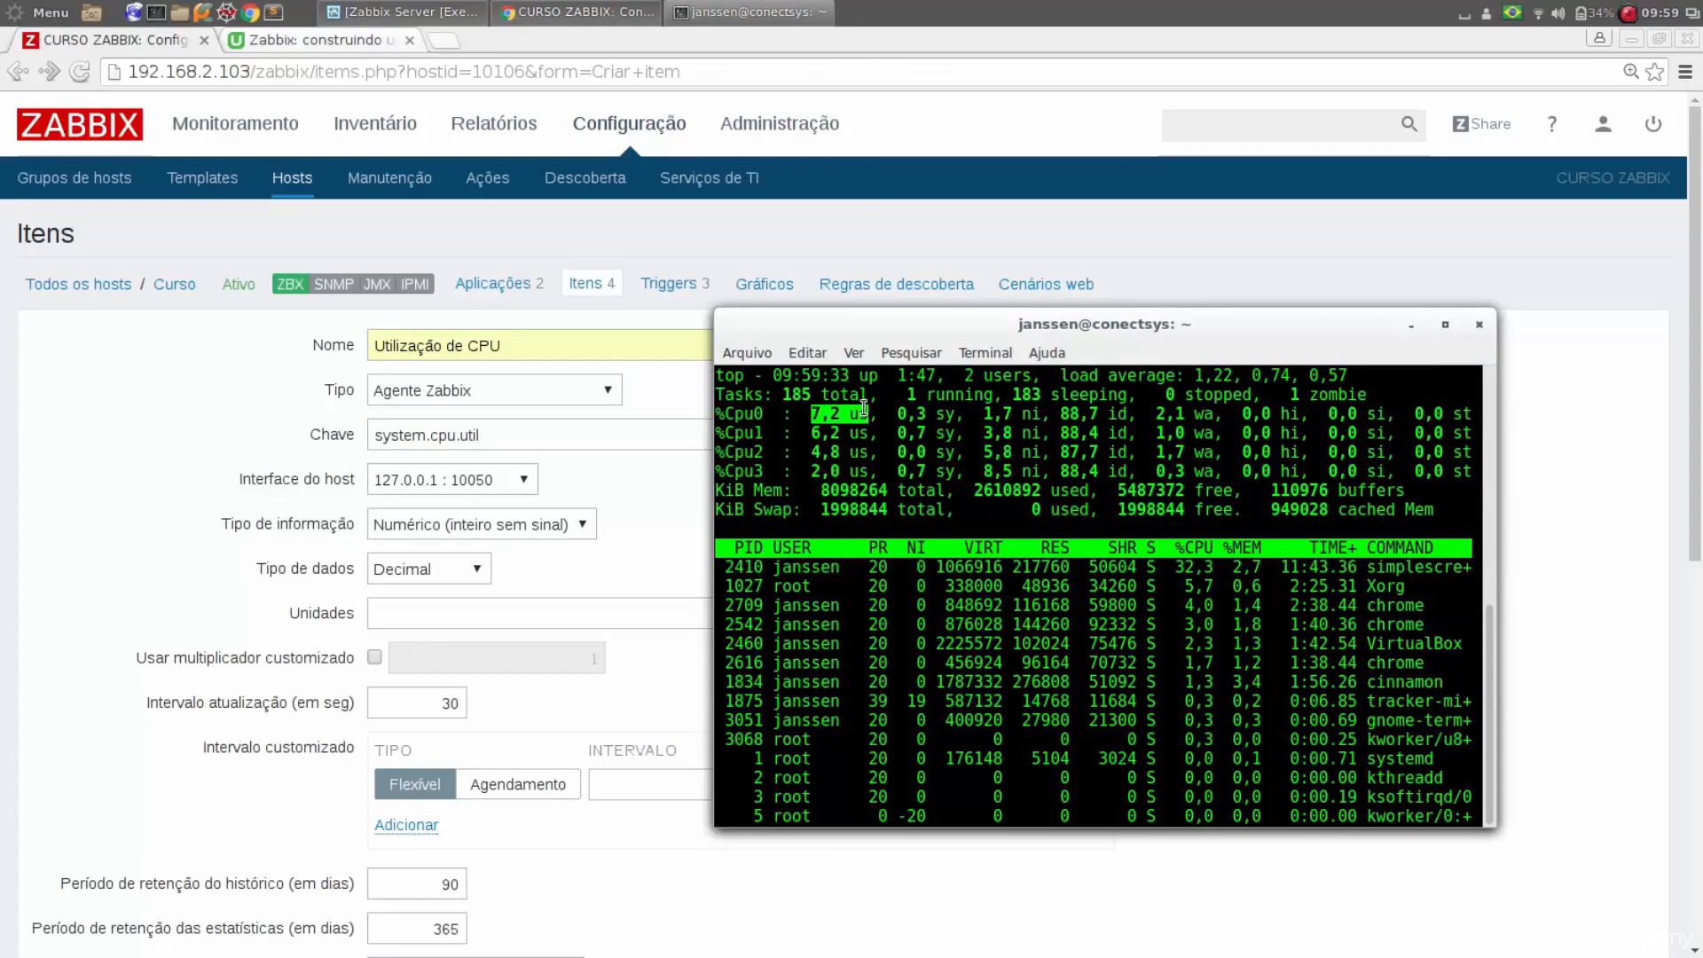
key(alt+Tab)
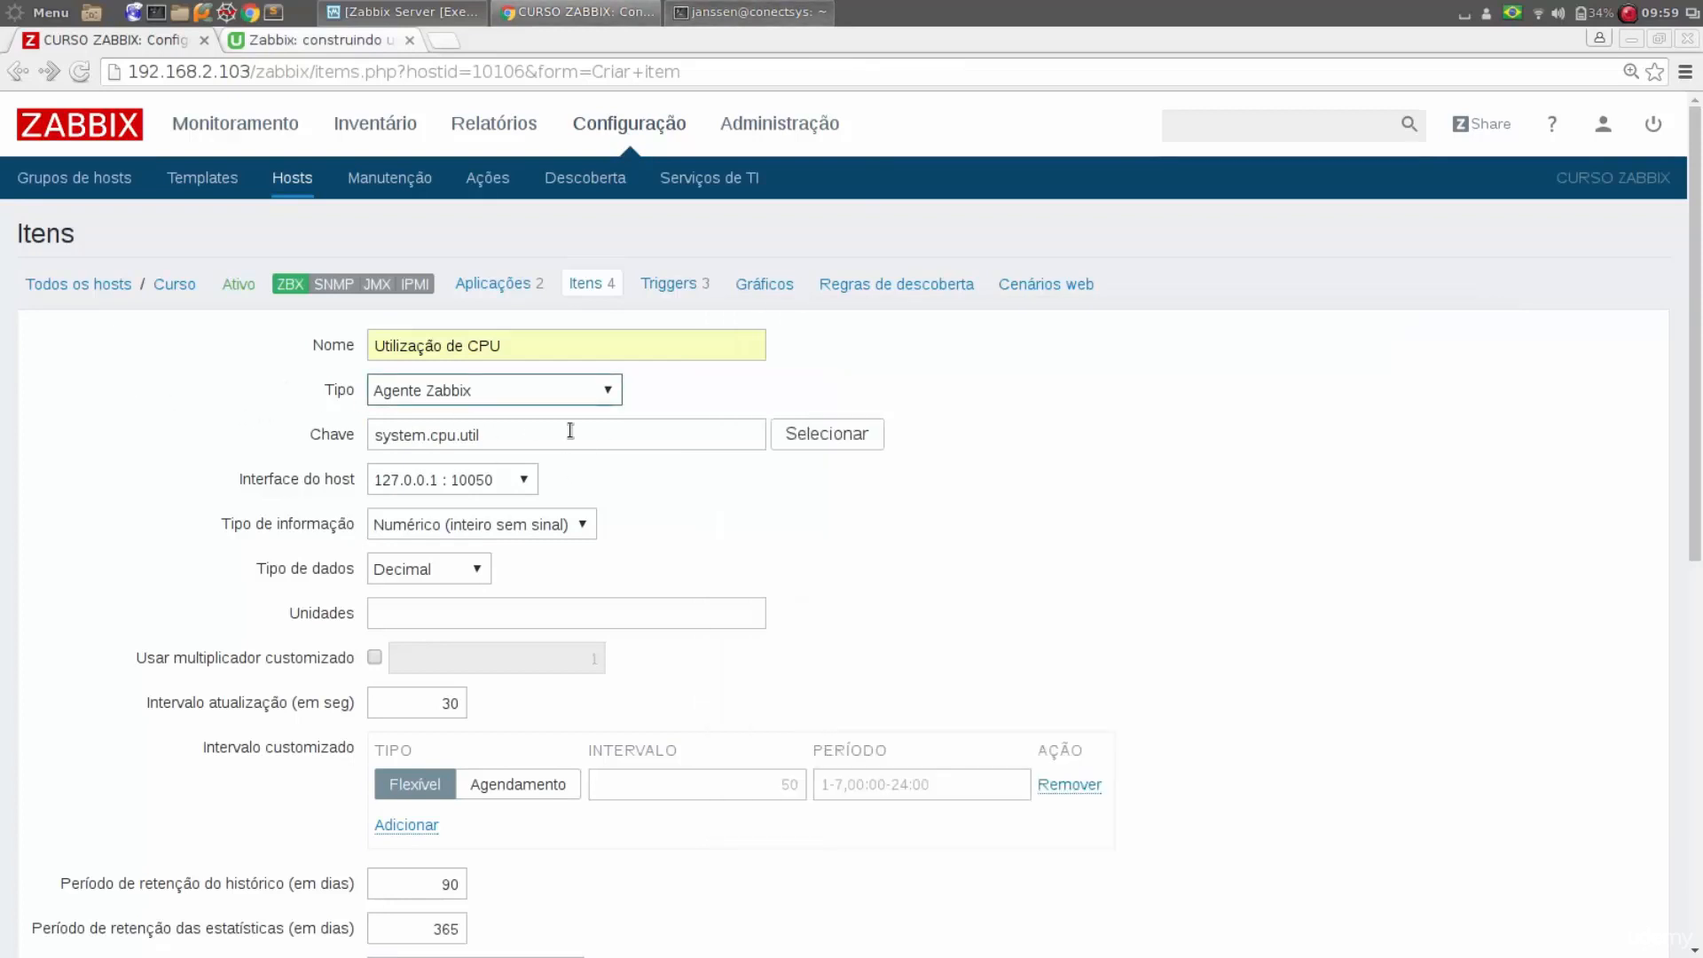
Set the item's information type to Numérico (fracionário) and assign it to the Performance application
click(484, 522)
click(520, 570)
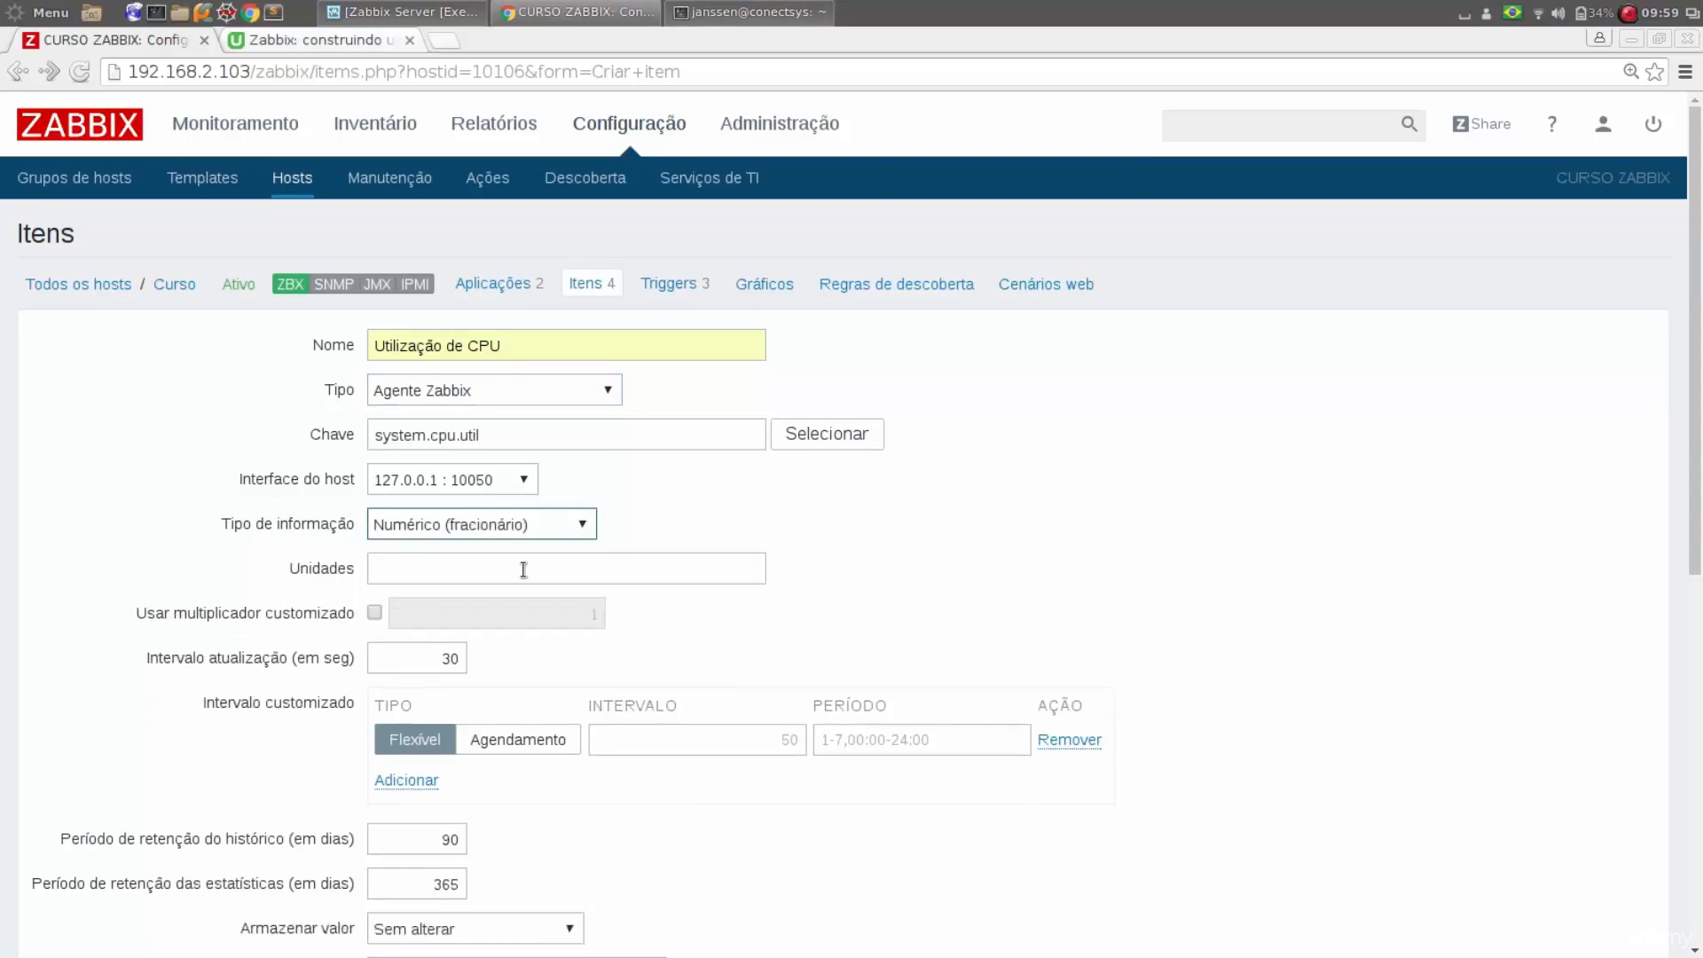
scroll(115, 488, down, 5)
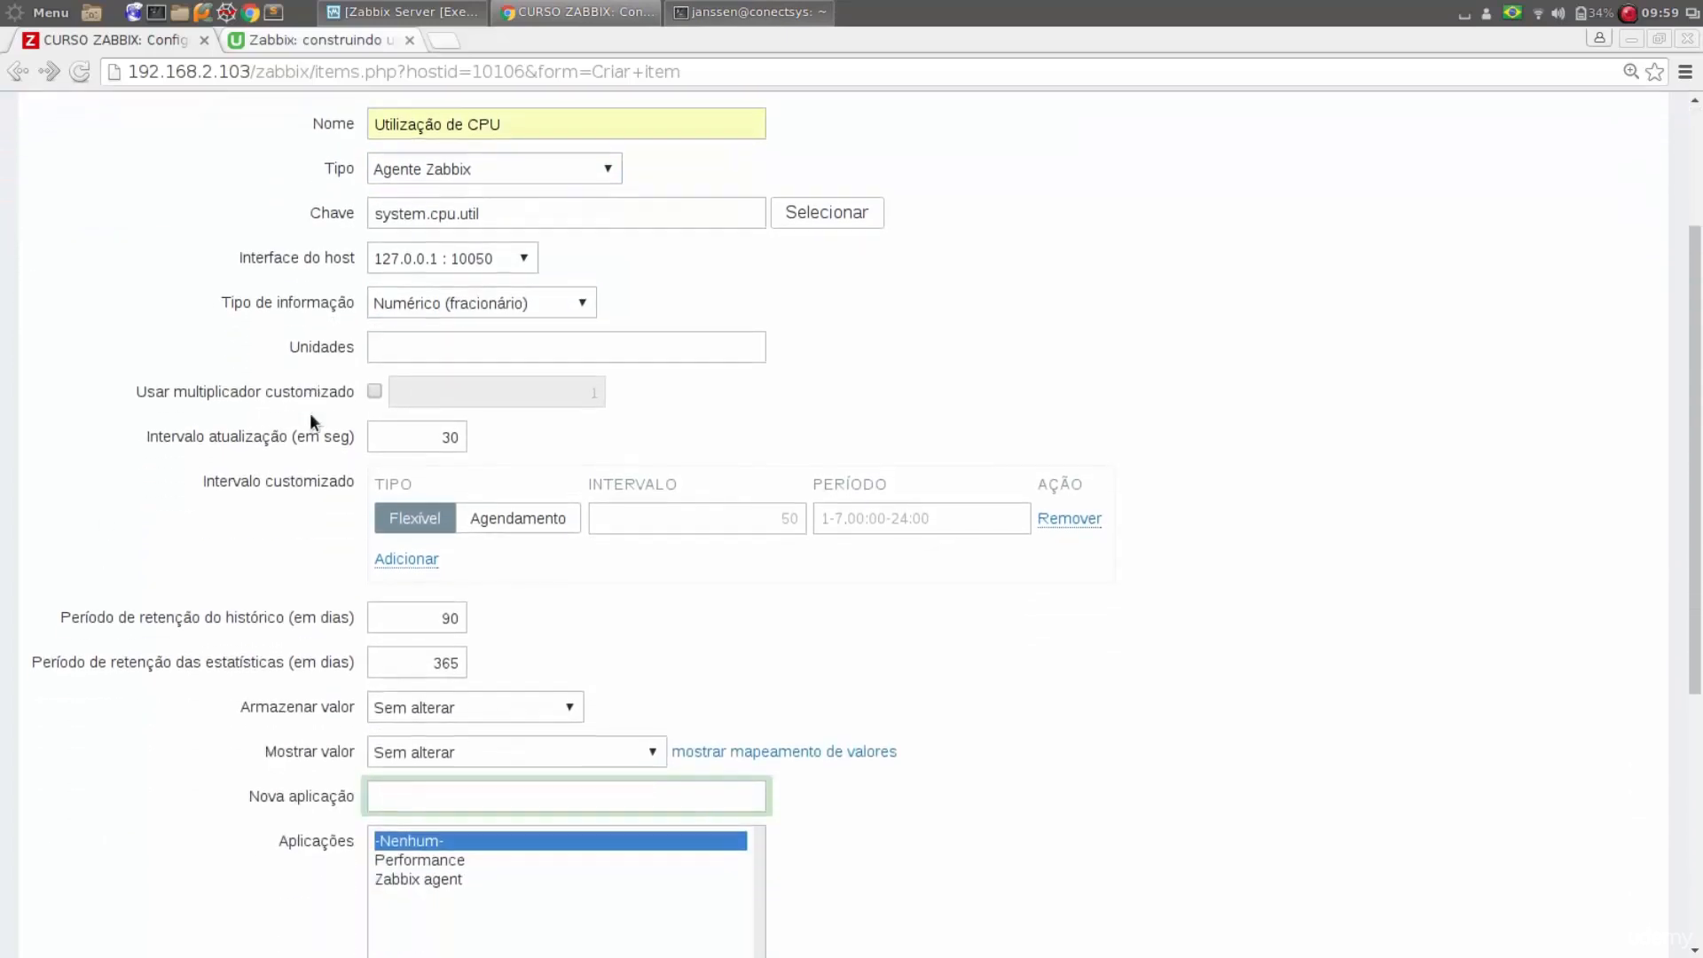
click(481, 854)
Add the Utilização de CPU item to the Curso host, keeping the remaining settings at their defaults
scroll(480, 854, down, 1)
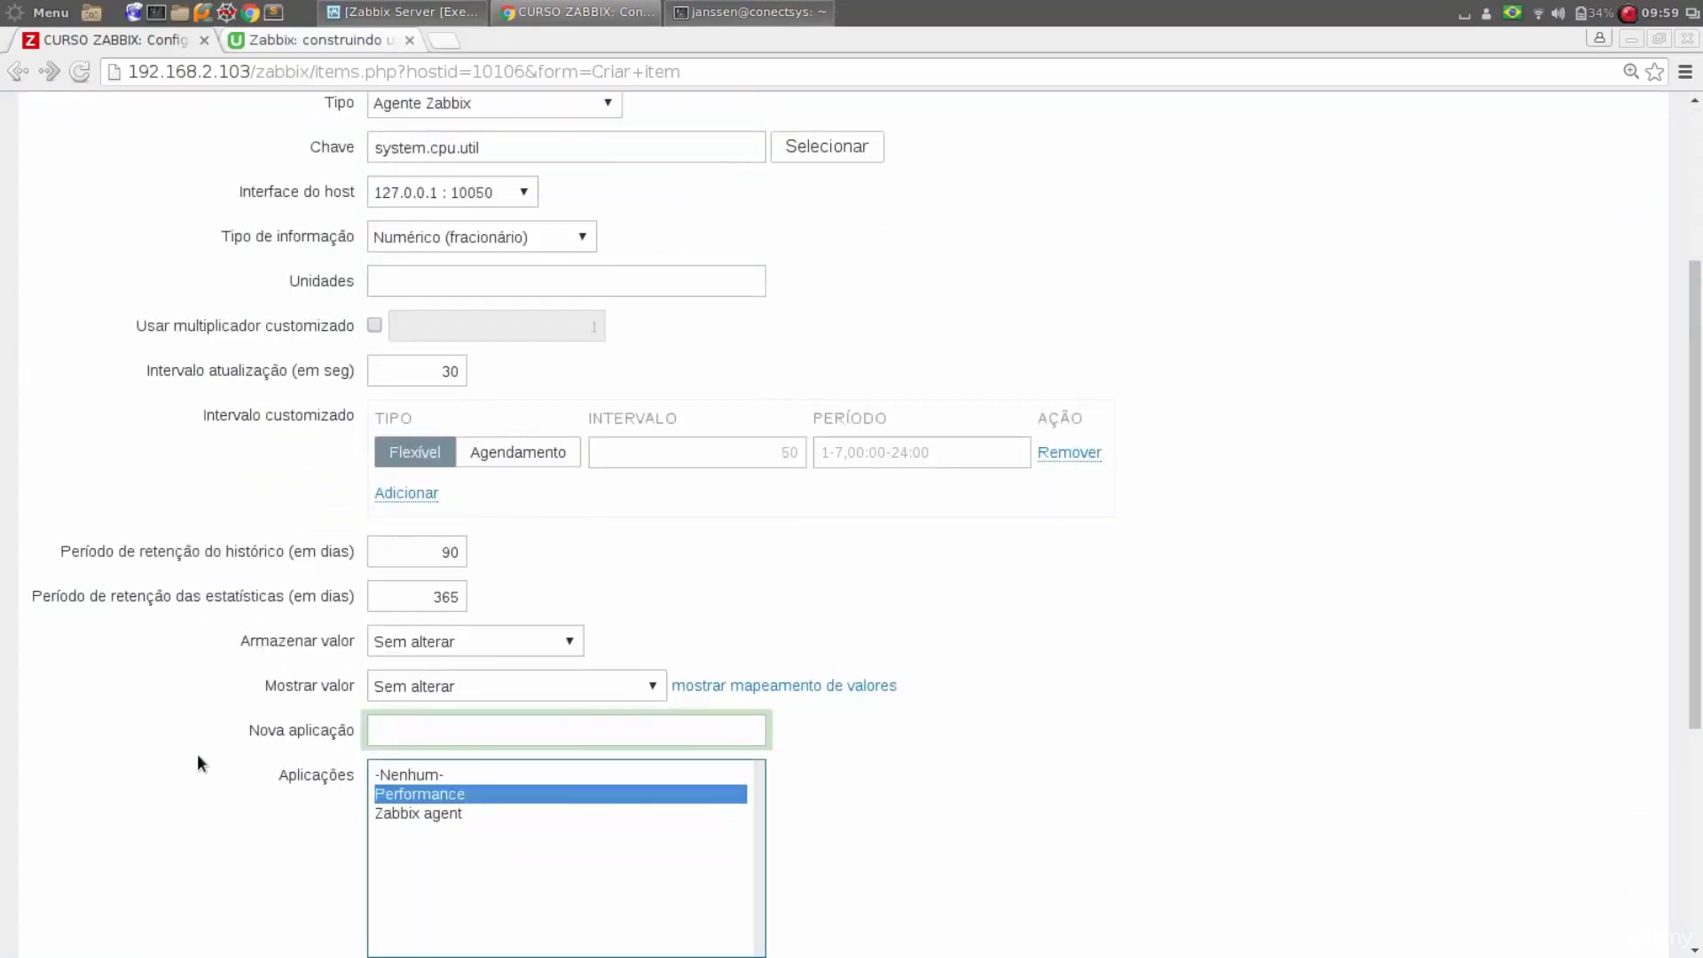
scroll(197, 753, down, 6)
scroll(183, 742, down, 3)
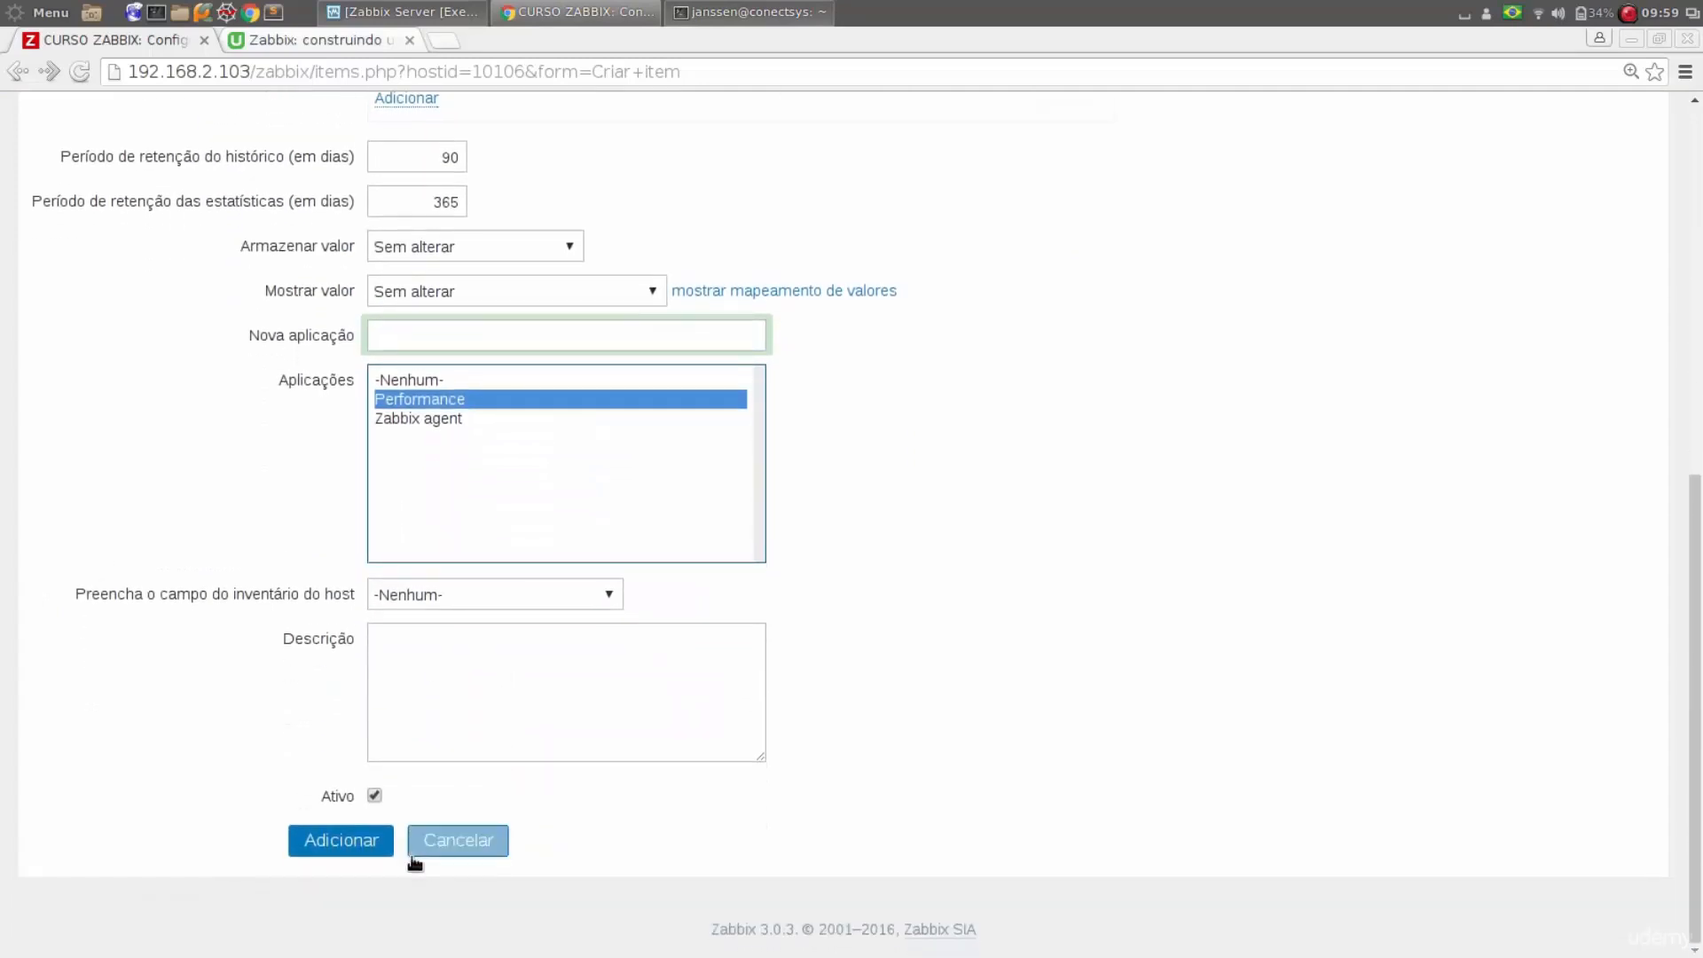
click(368, 850)
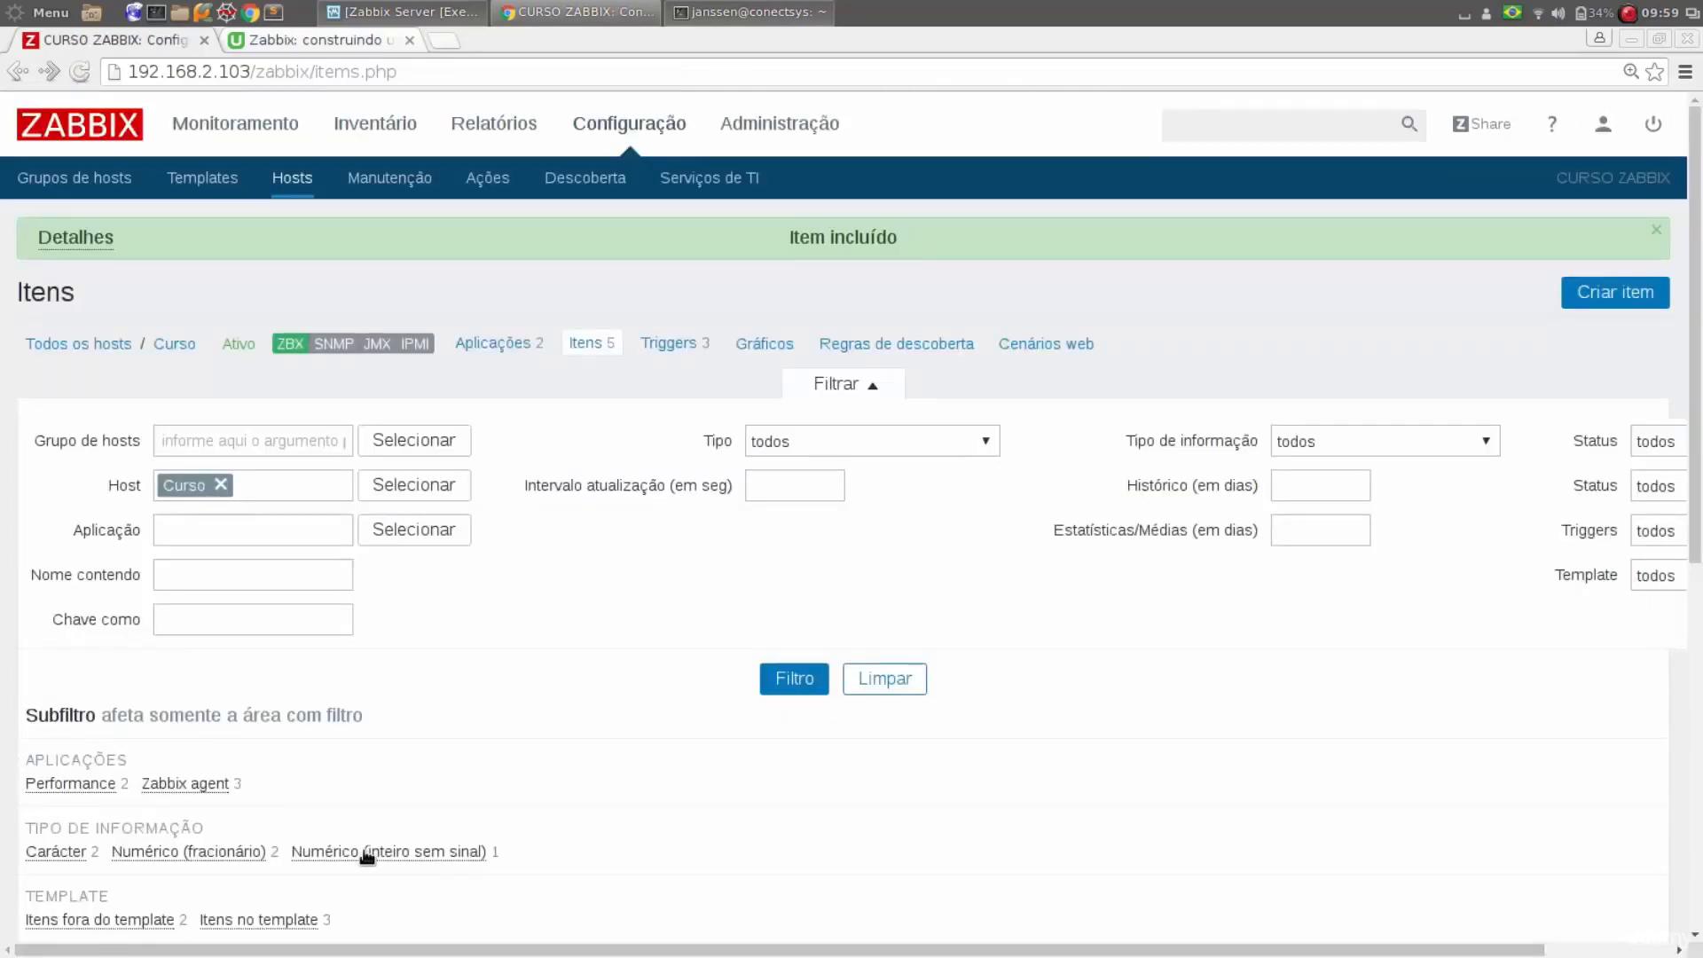
Check the Utilização de CPU item in the Curso host's item list
scroll(387, 566, down, 3)
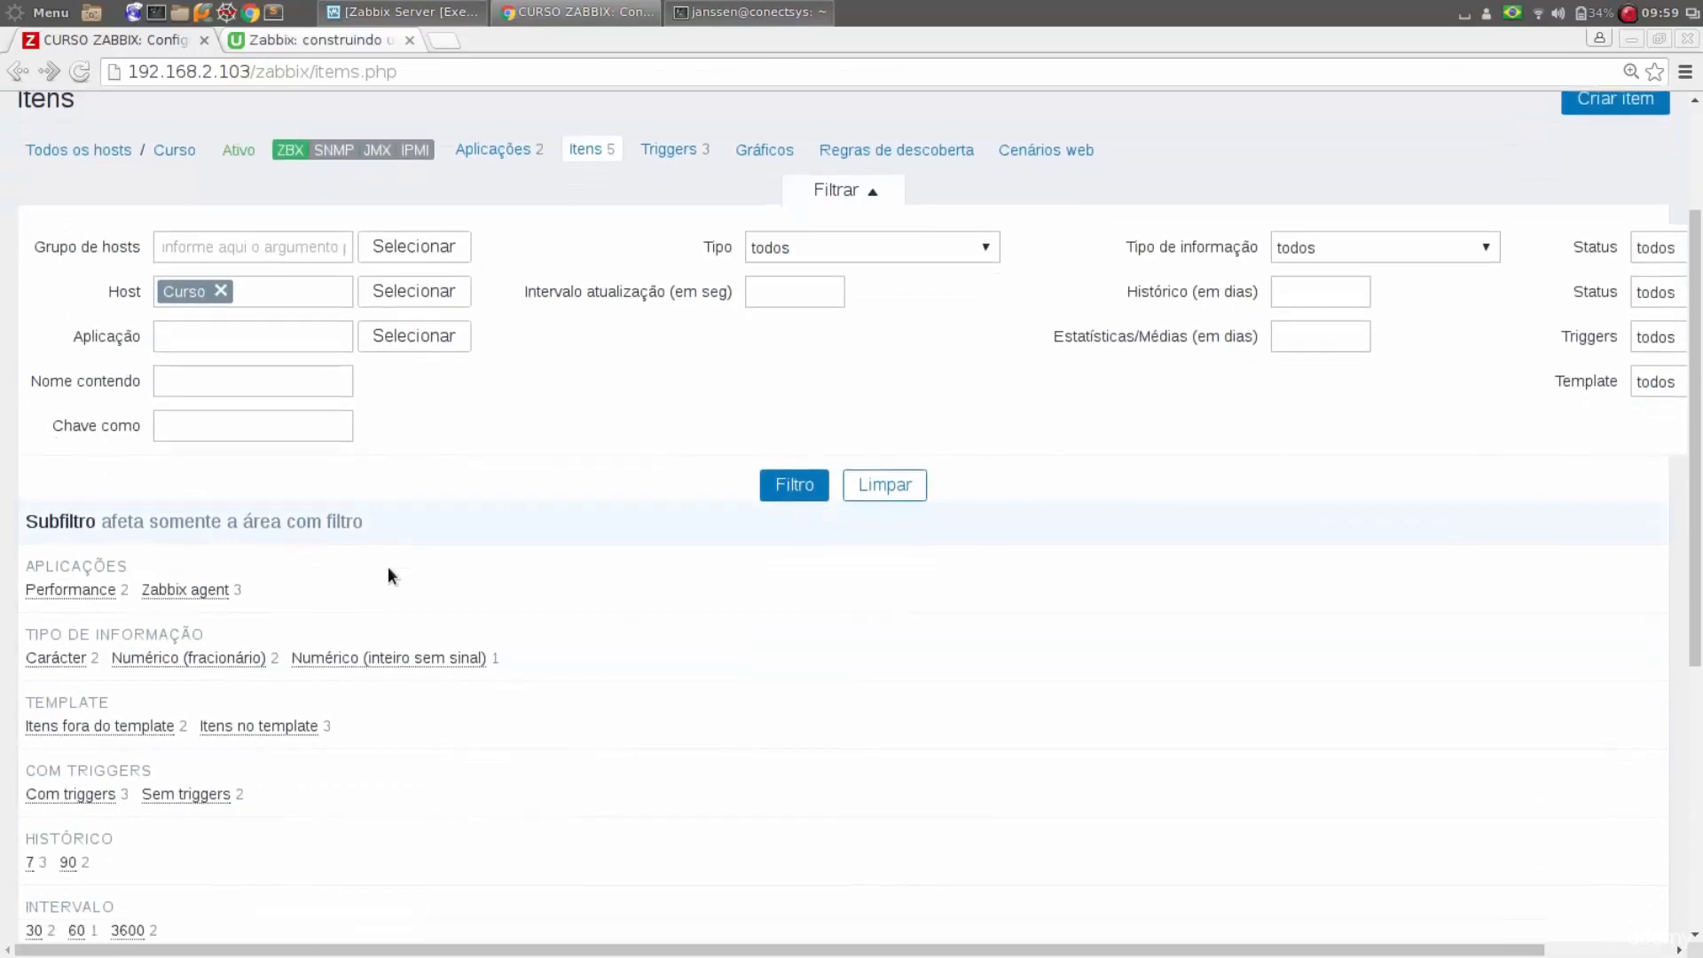
scroll(388, 575, down, 4)
scroll(388, 575, down, 3)
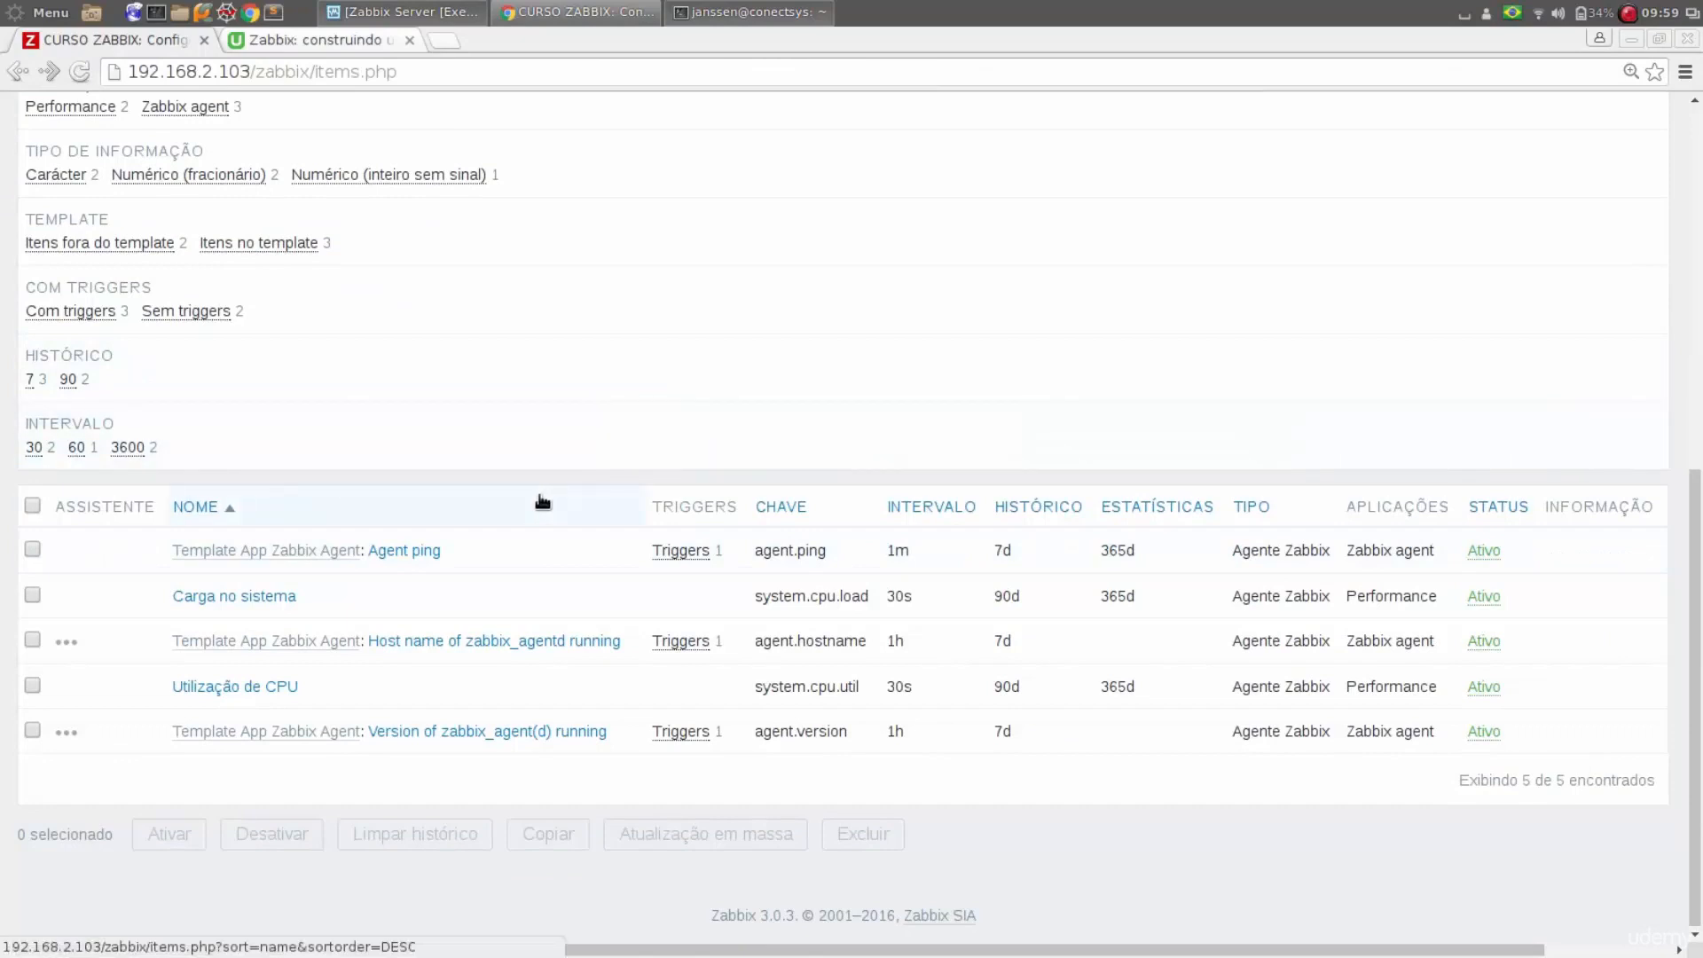
scroll(543, 502, up, 7)
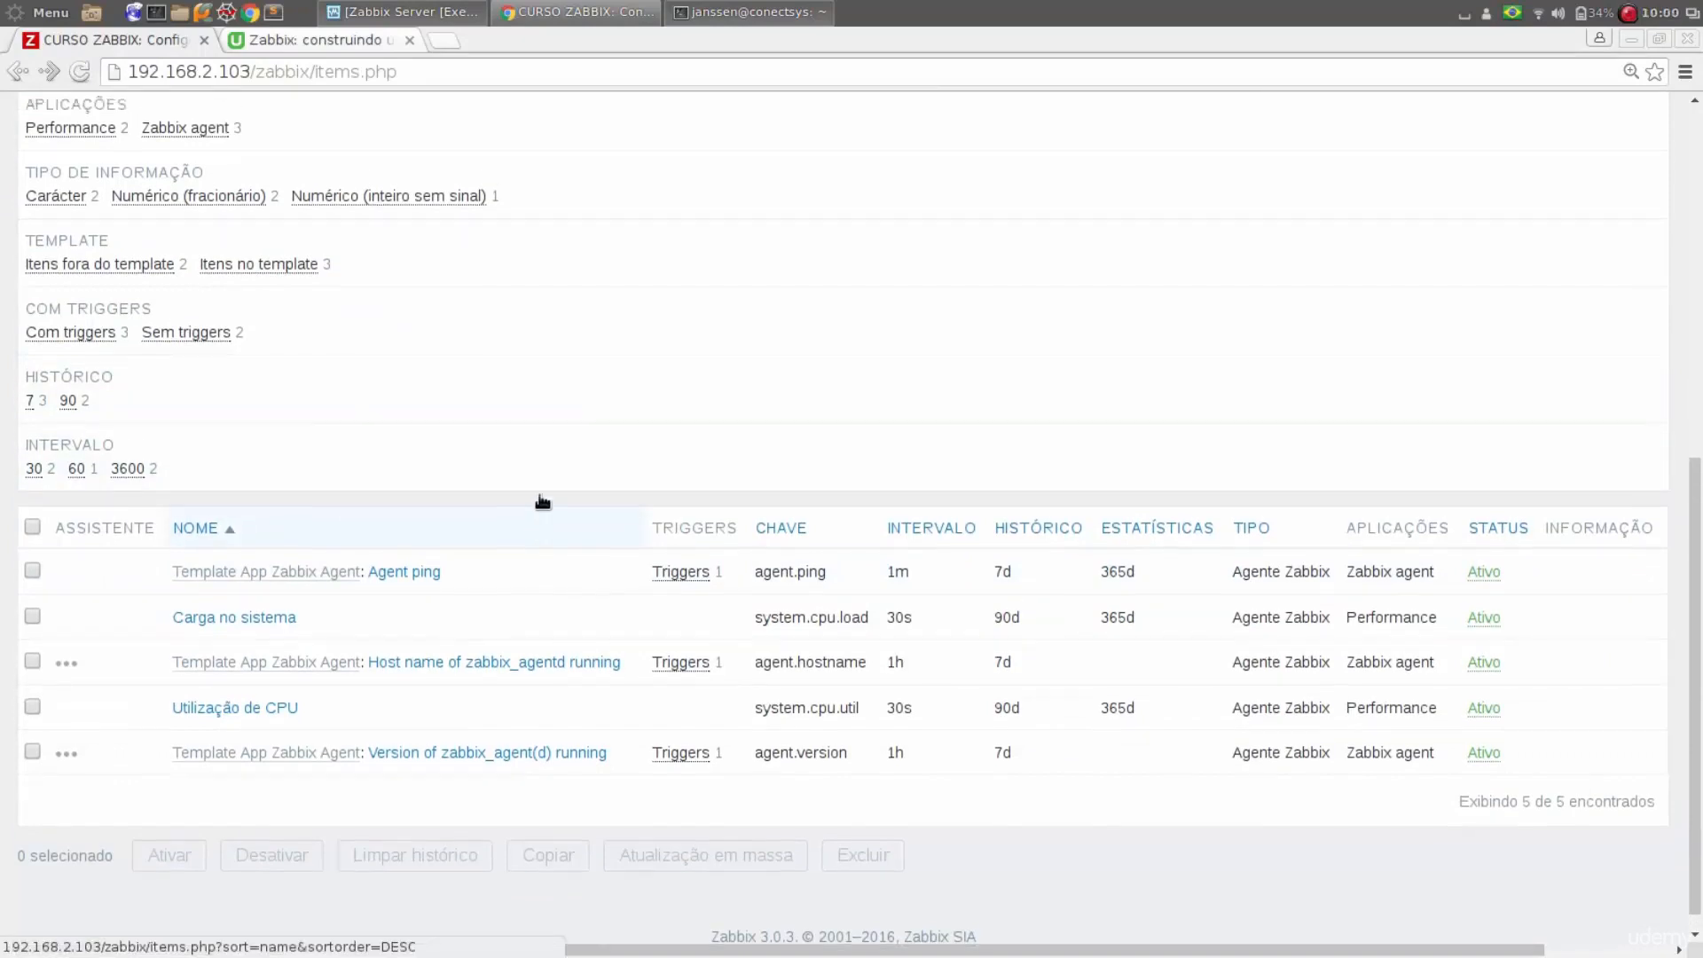